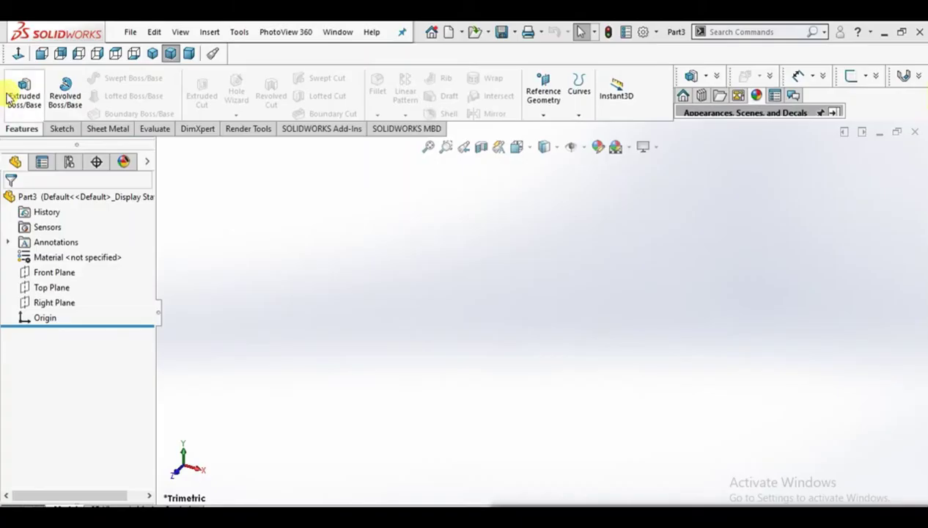
# Step: Start an extruded base on the Front Plane and draw a vertical line up from the origin
pyautogui.click(30, 97)
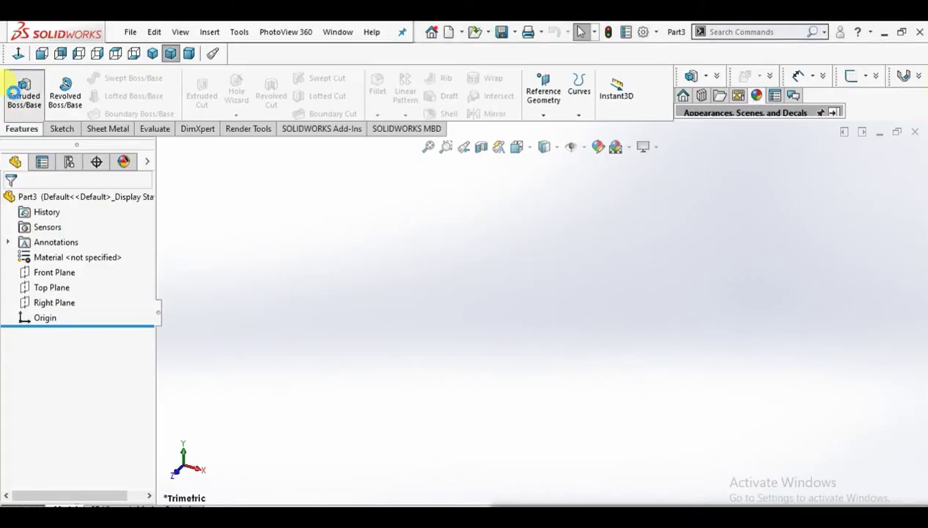
pyautogui.click(615, 269)
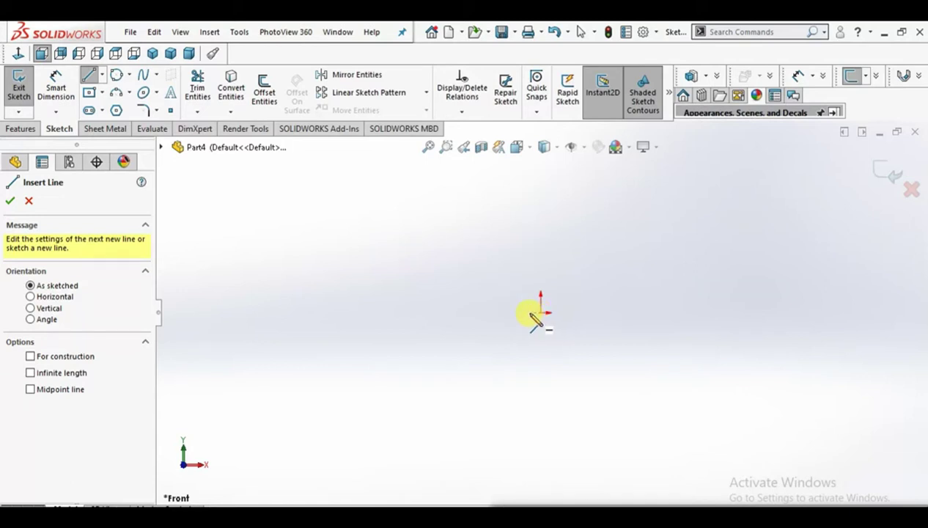
pyautogui.click(540, 311)
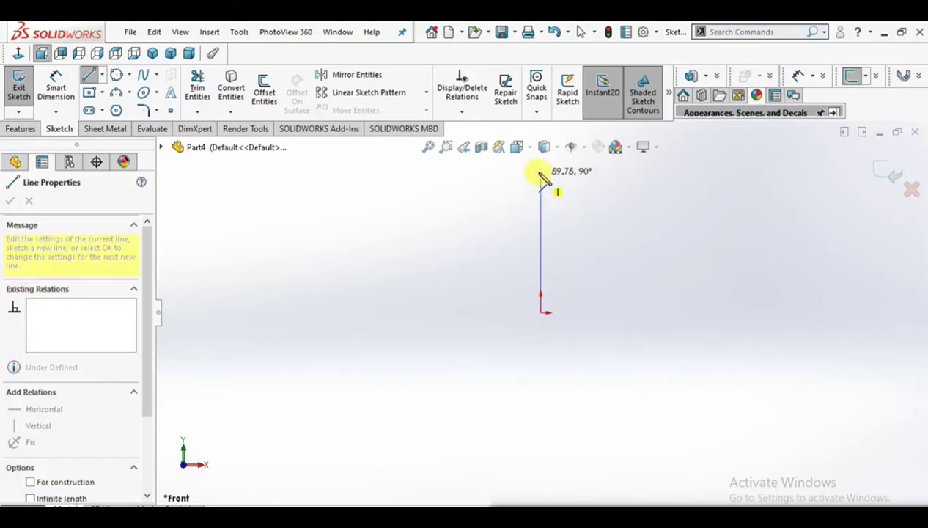
pyautogui.click(540, 176)
pyautogui.rightClick(551, 168)
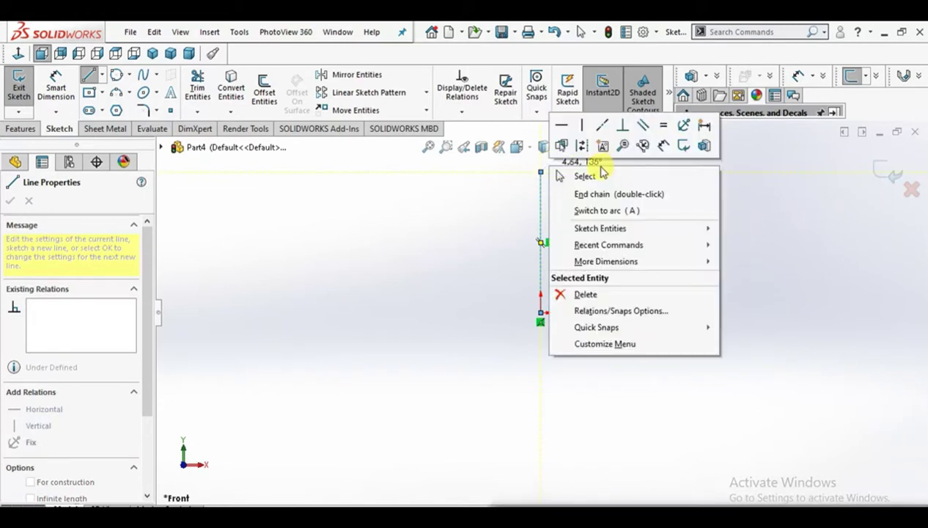
pyautogui.press('Escape')
pyautogui.press('Escape')
pyautogui.press('Escape')
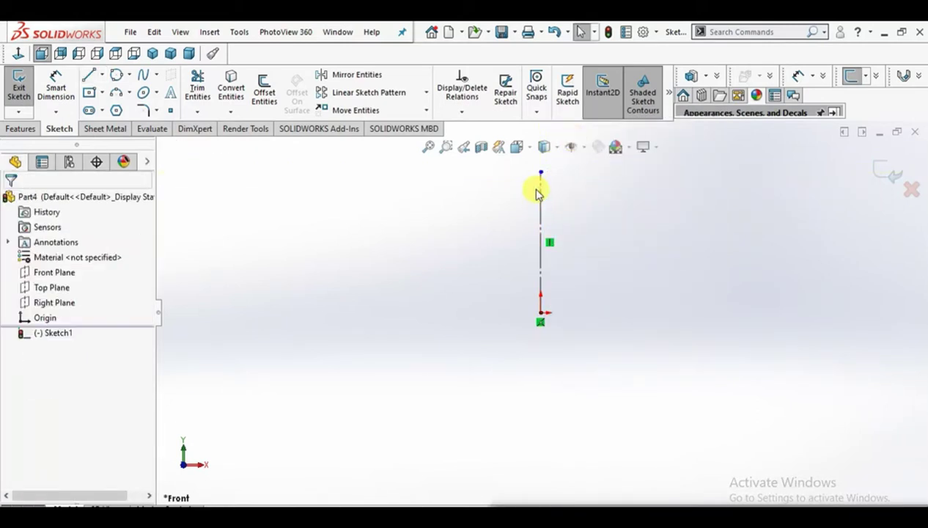
# Step: Draw the closed inverted-T outline, with stem and ledges, starting at the origin
pyautogui.click(91, 76)
pyautogui.click(542, 313)
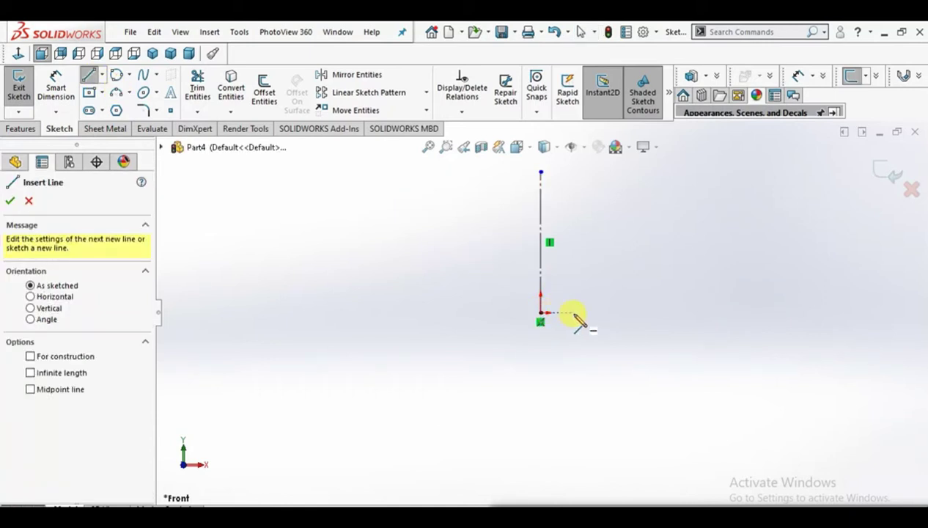
pyautogui.click(573, 313)
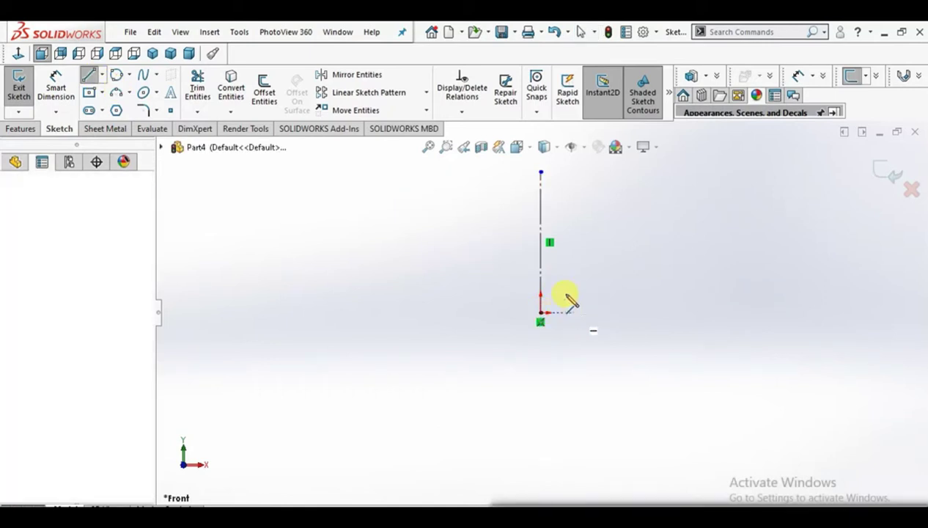
pyautogui.click(490, 314)
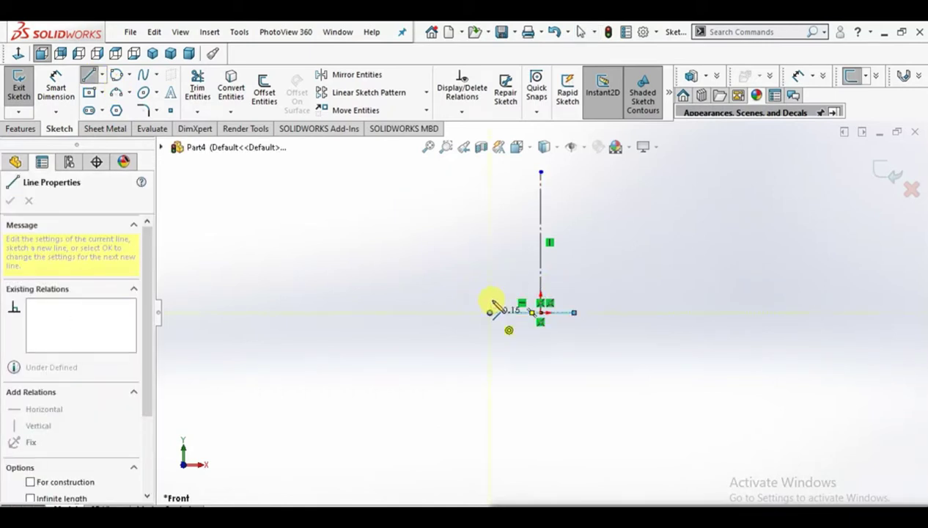
pyautogui.click(489, 270)
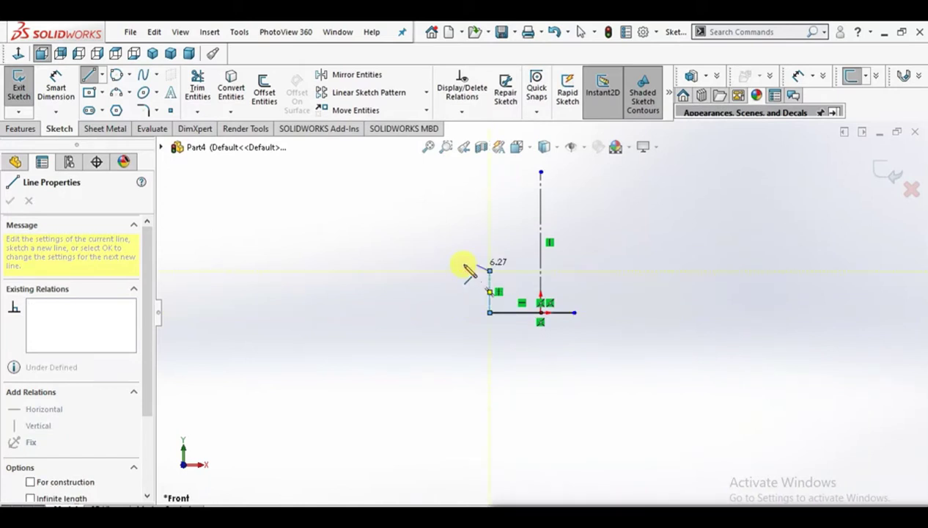
pyautogui.click(401, 271)
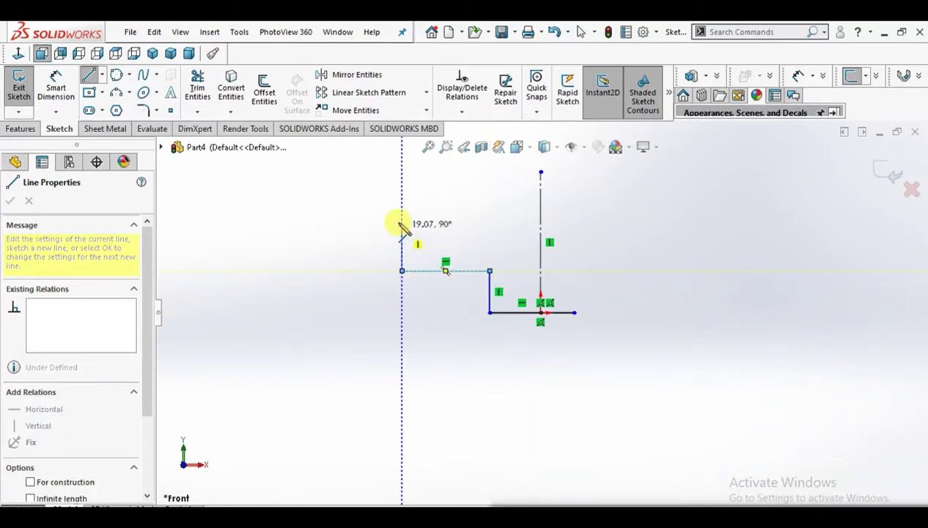
pyautogui.click(401, 172)
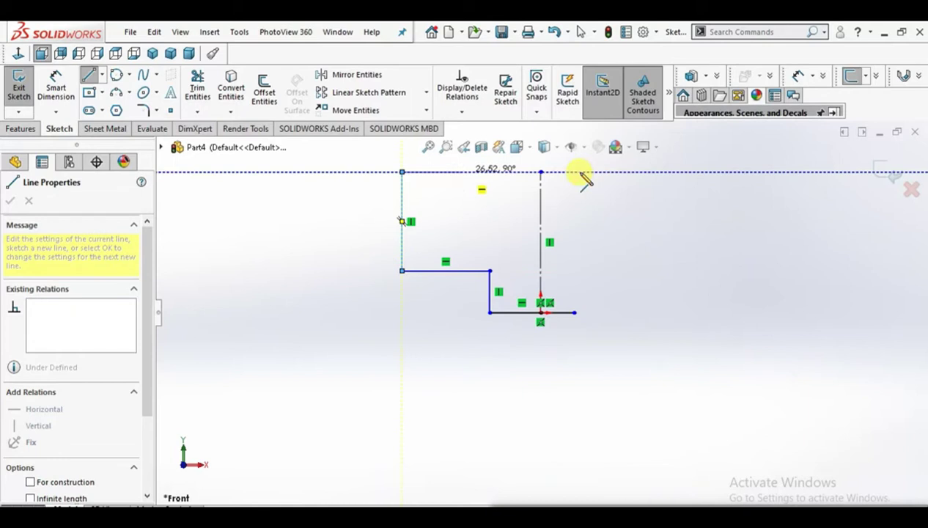
pyautogui.click(659, 172)
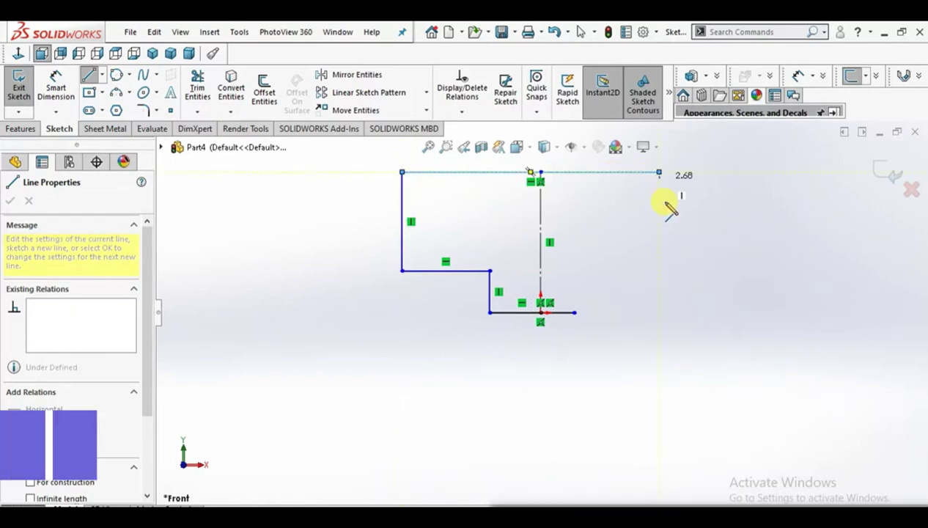
pyautogui.click(660, 271)
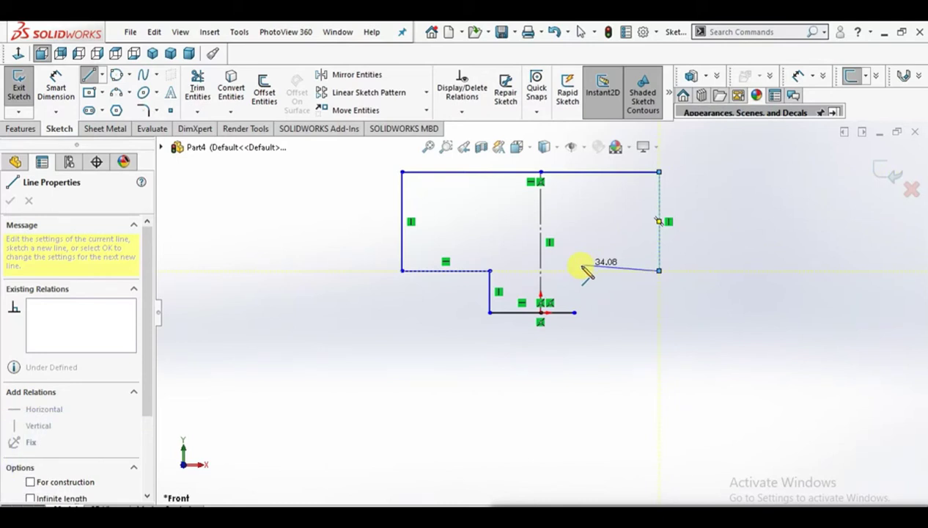
pyautogui.click(574, 271)
pyautogui.click(574, 312)
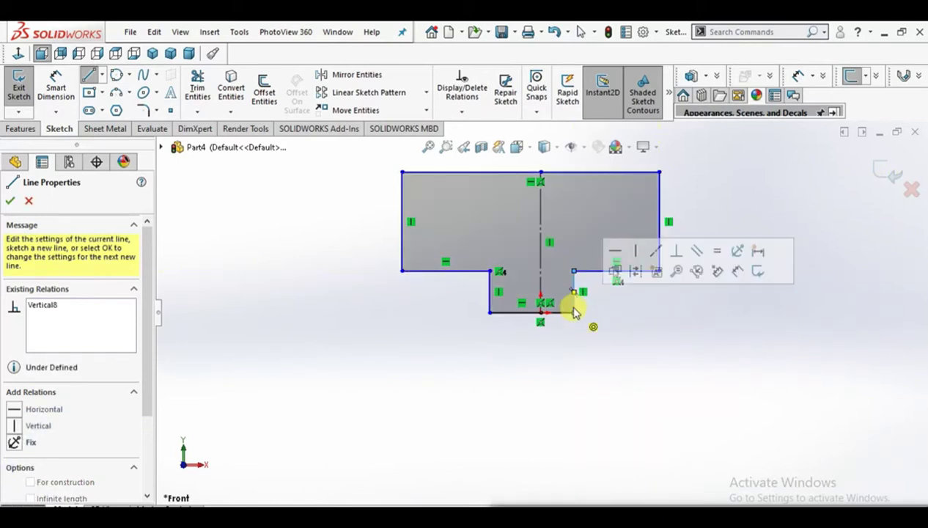
pyautogui.rightClick(622, 314)
# Step: Apply Make Symmetric to the stem side pair, then the outer side pair, about the centerline
pyautogui.click(656, 318)
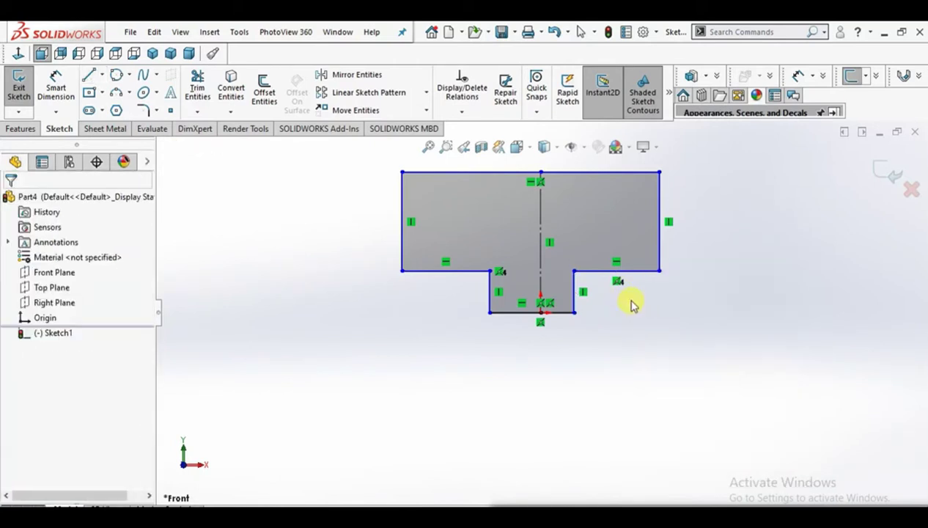
pyautogui.moveTo(452, 284); pyautogui.dragTo(451, 286)
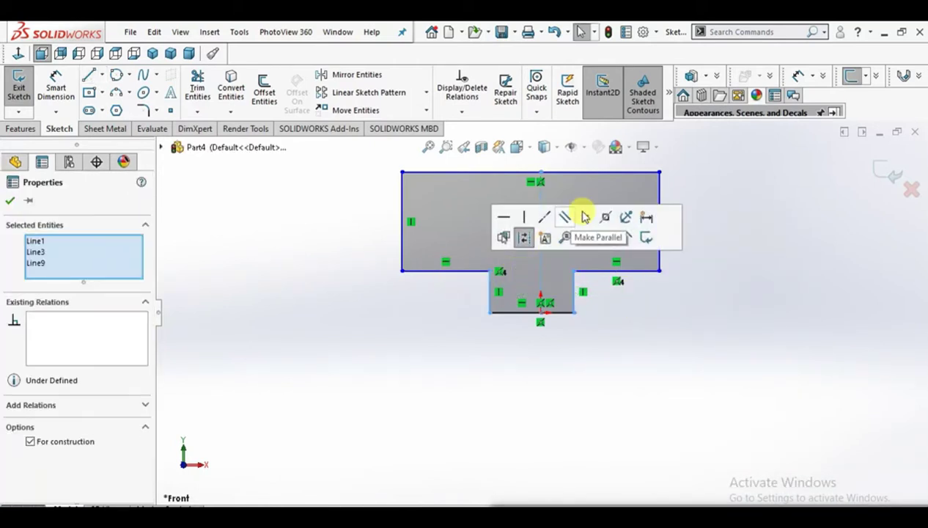
pyautogui.click(606, 217)
pyautogui.press('Escape')
pyautogui.moveTo(746, 183); pyautogui.dragTo(338, 242)
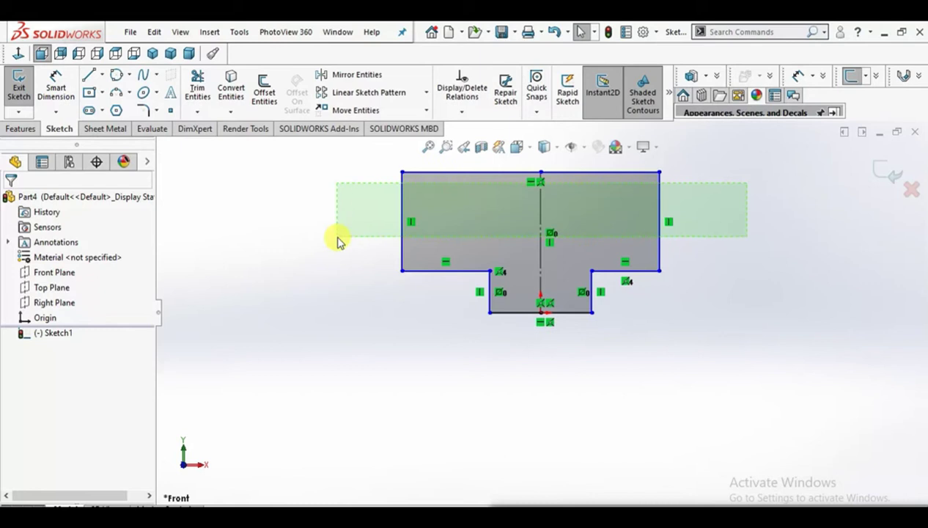
pyautogui.click(568, 95)
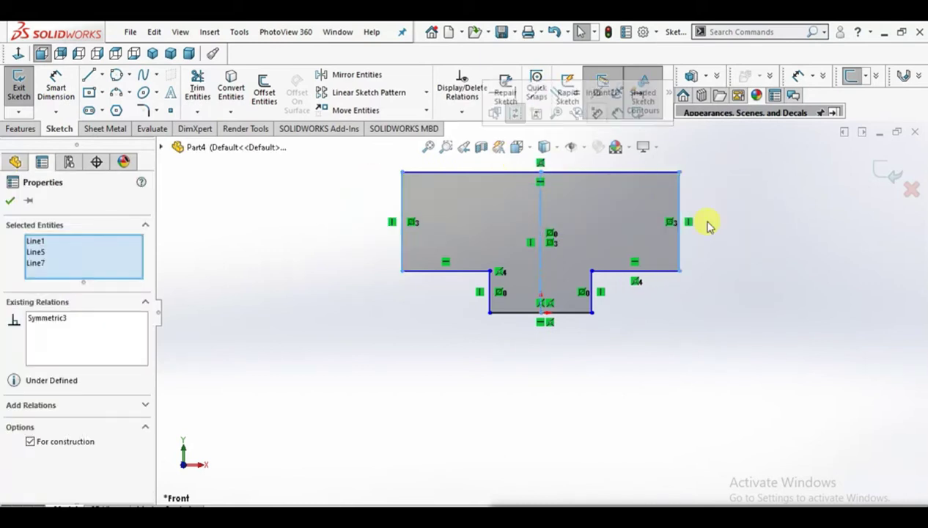
pyautogui.press('Escape')
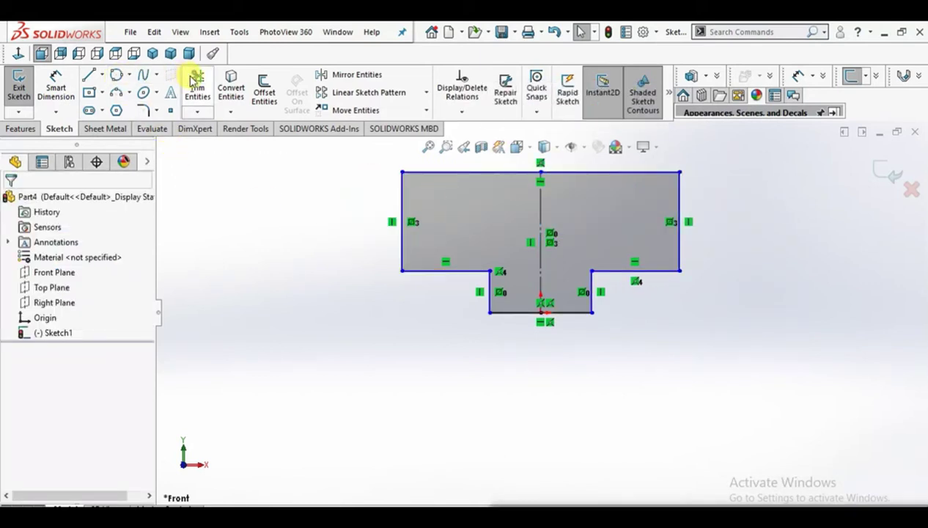
# Step: Dimension the stem at 16 mm wide and 9 mm tall
pyautogui.click(62, 98)
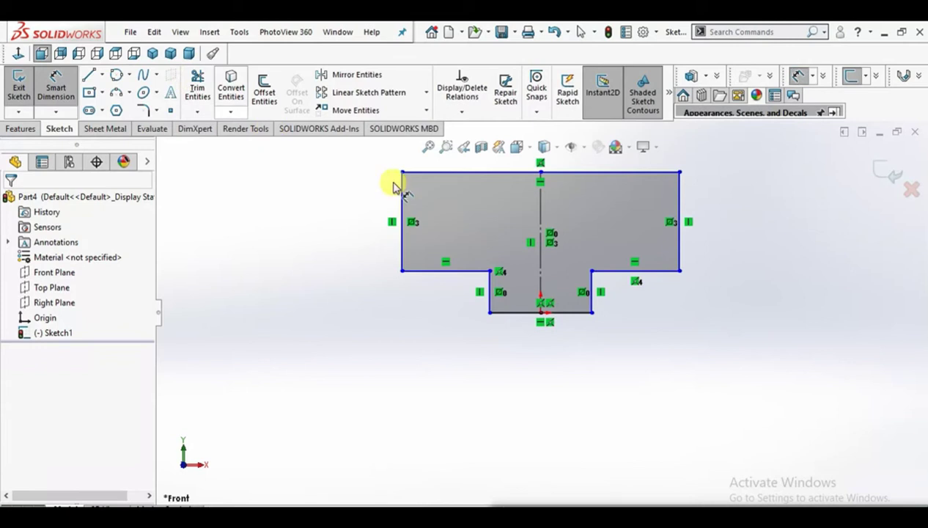
pyautogui.click(584, 315)
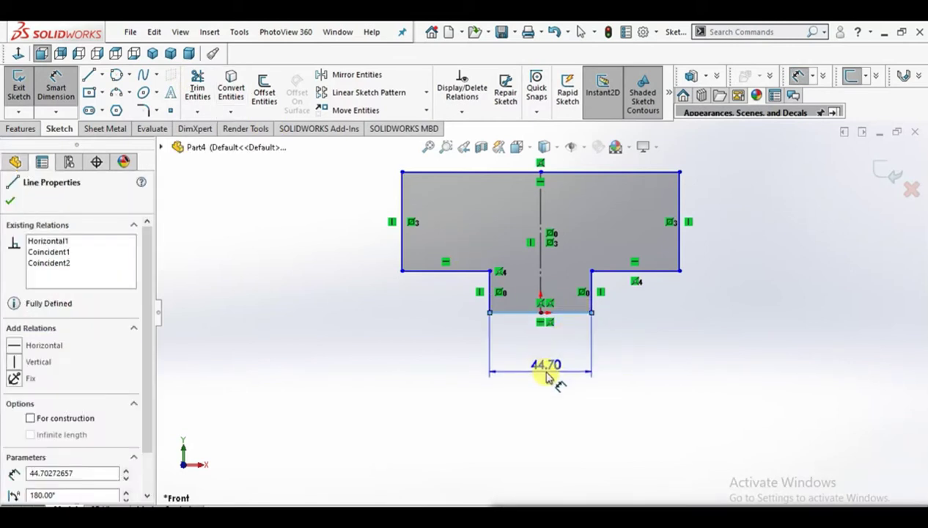
pyautogui.click(547, 375)
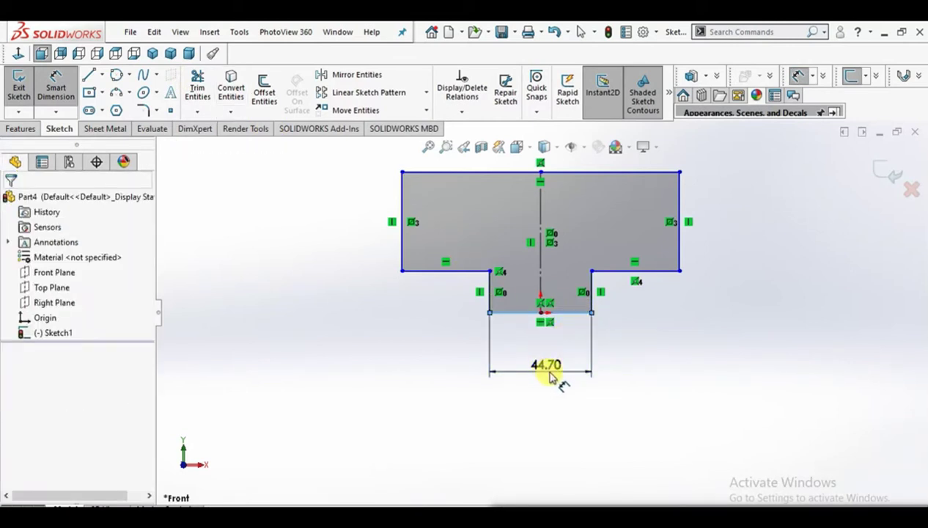
pyautogui.write('16')
pyautogui.press('Return')
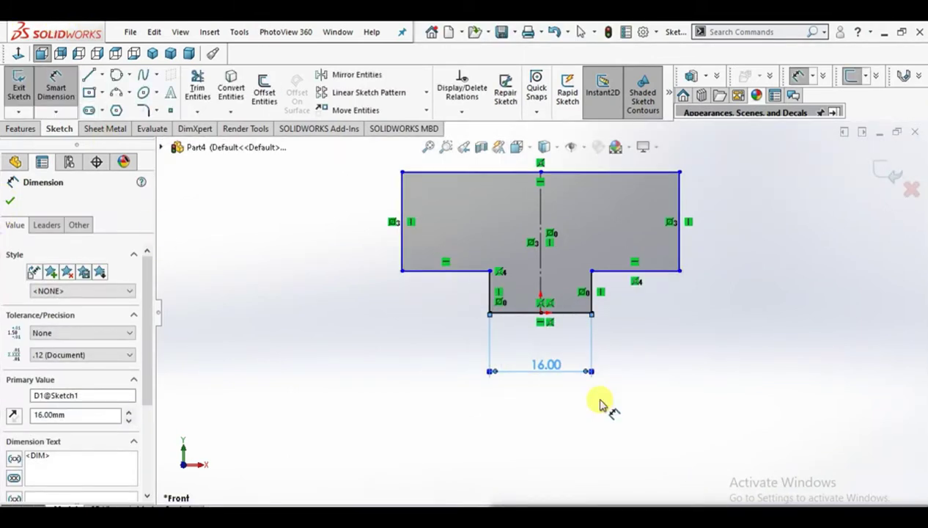
pyautogui.click(592, 296)
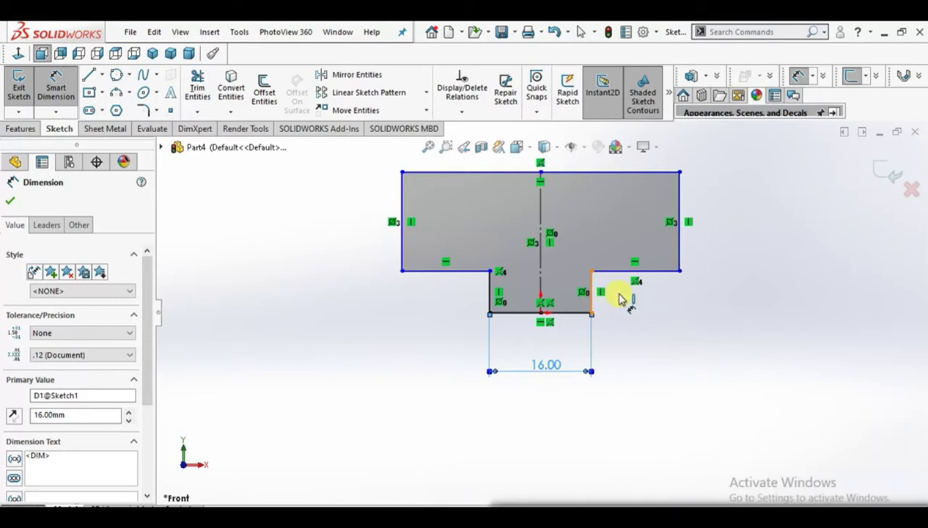
pyautogui.click(762, 293)
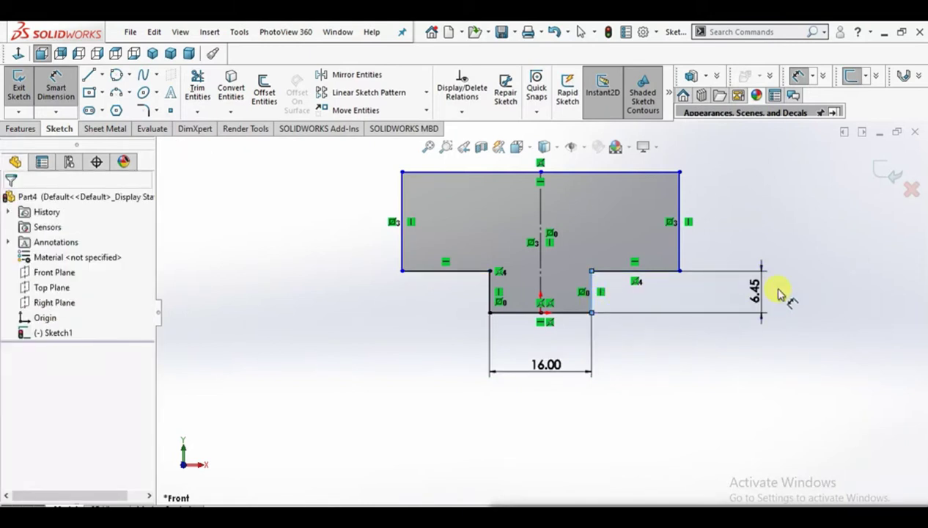
pyautogui.write('9')
pyautogui.press('Return')
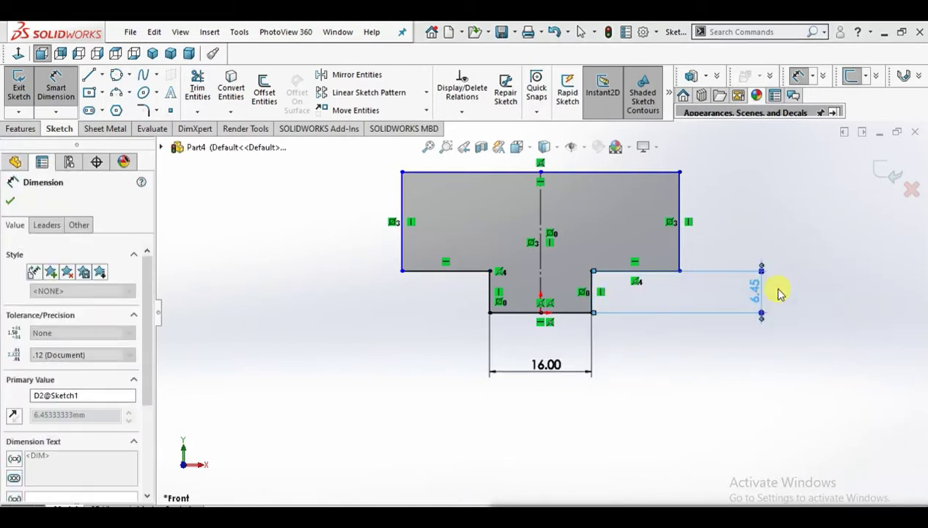
pyautogui.scroll(2, 603, 212)
pyautogui.scroll(-2, 604, 220)
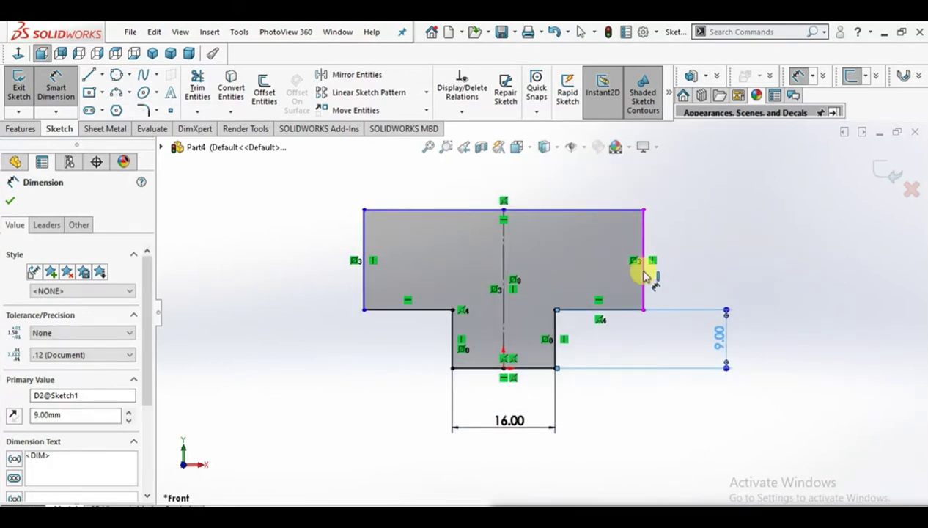
# Step: Dimension the outer side for a 36 mm total height and the top edge at 64 mm
pyautogui.click(643, 290)
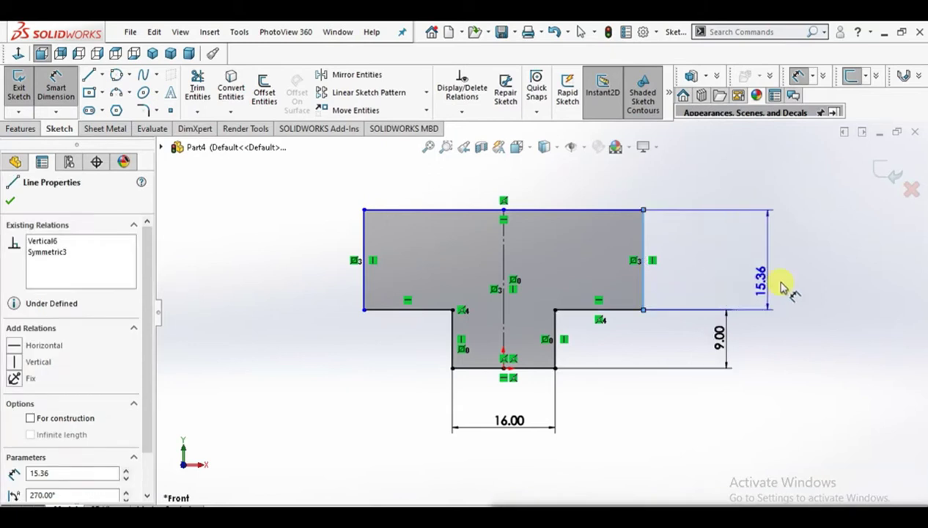
pyautogui.click(800, 286)
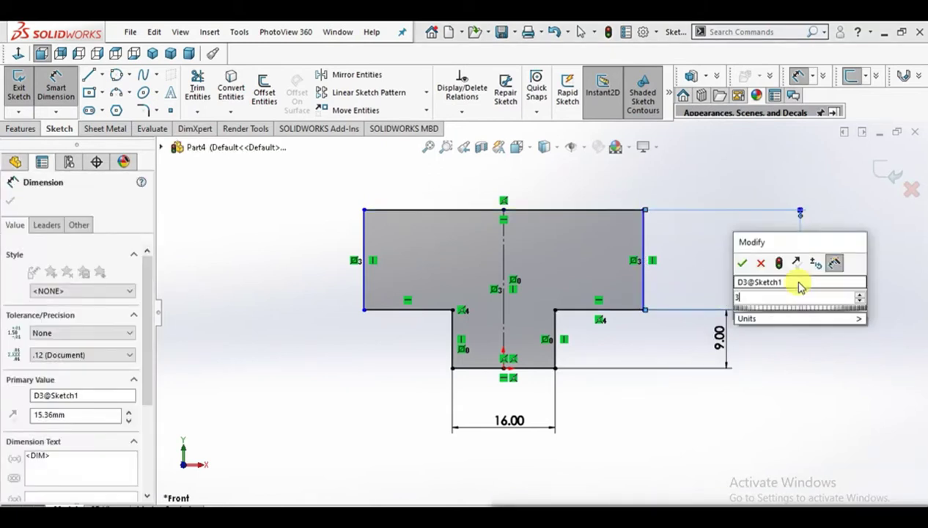
pyautogui.write('16')
pyautogui.press('Return')
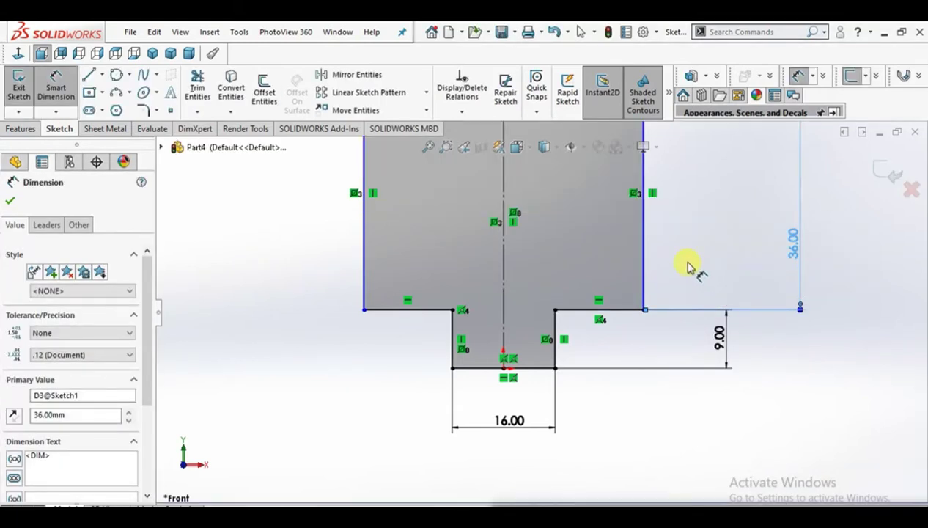
pyautogui.scroll(3, 672, 261)
pyautogui.scroll(-2, 555, 230)
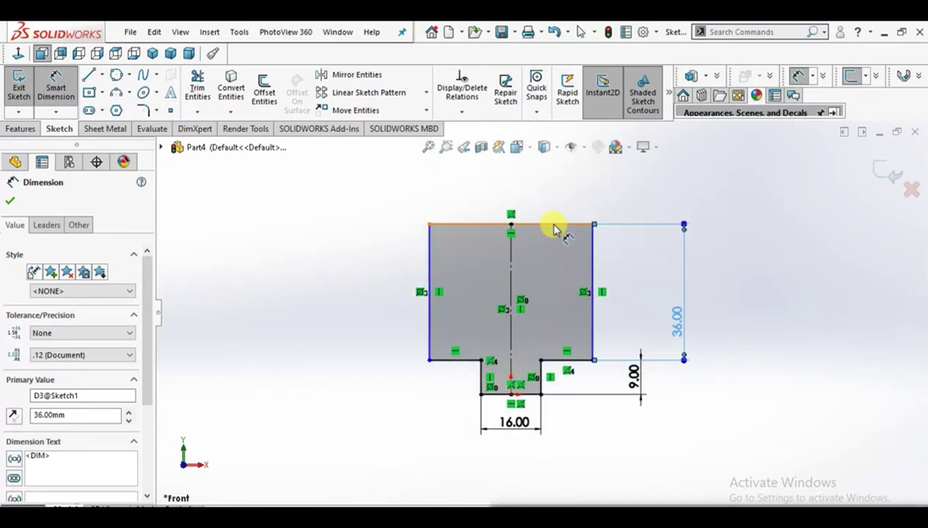
pyautogui.click(548, 223)
pyautogui.click(522, 192)
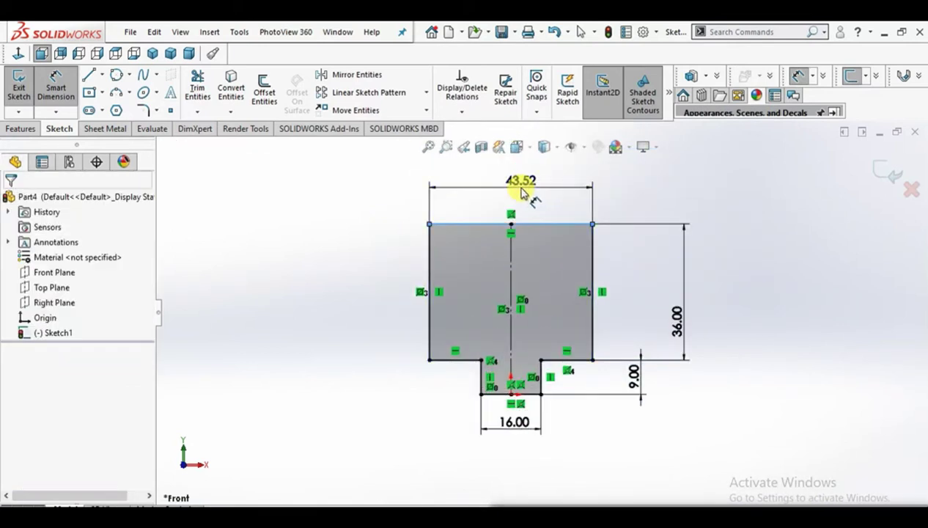
pyautogui.click(522, 192)
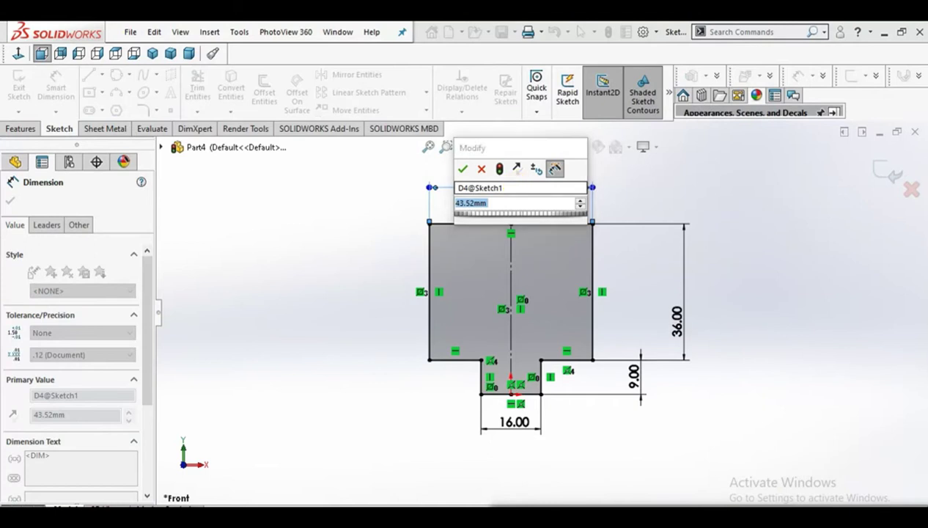
pyautogui.write('64')
pyautogui.press('Return')
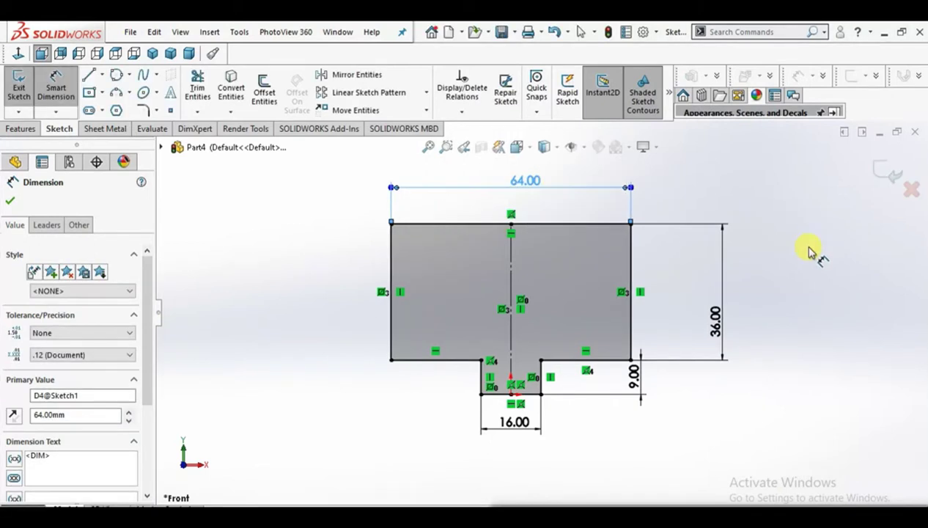
pyautogui.press('Escape')
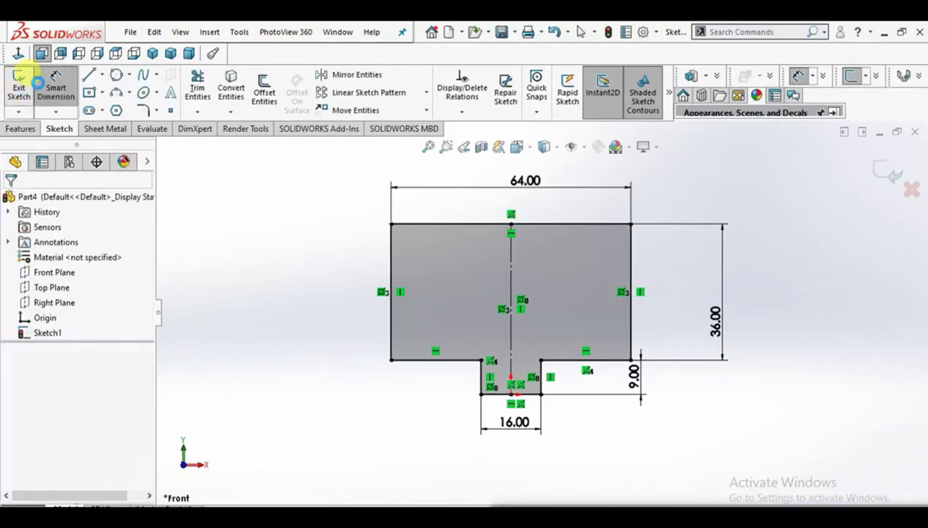
# Step: Extrude the T-profile 32 mm into a solid block
pyautogui.moveTo(505, 269); pyautogui.dragTo(516, 236, button='right')
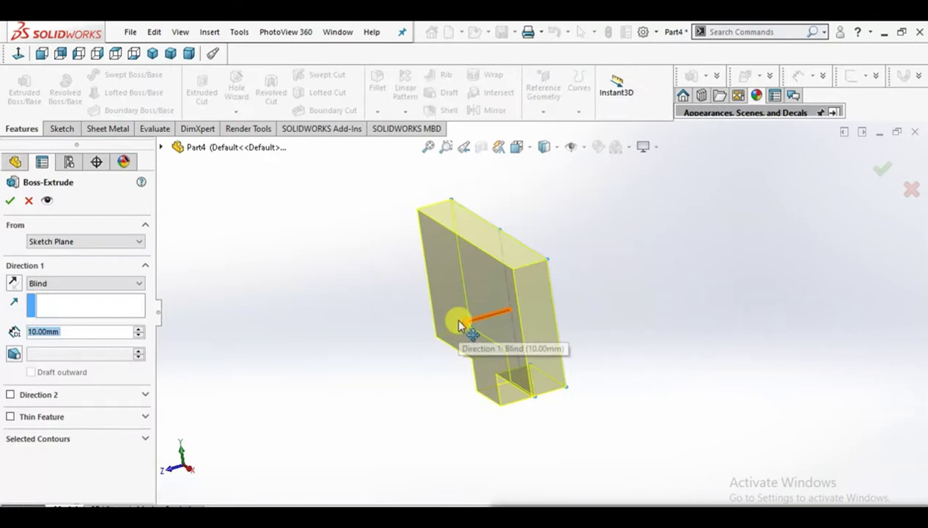
pyautogui.moveTo(458, 325); pyautogui.dragTo(425, 296)
pyautogui.click(9, 199)
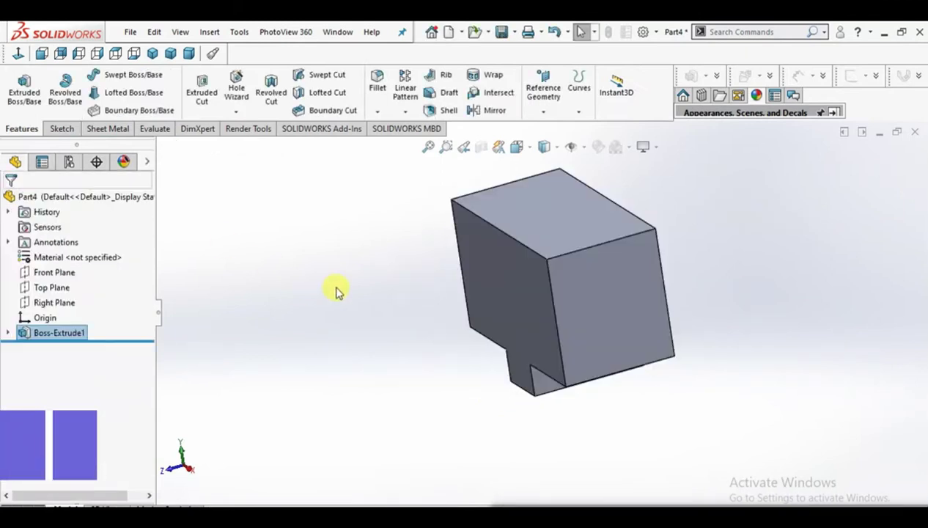
pyautogui.moveTo(632, 306)
pyautogui.mouseDown(button='middle')
pyautogui.moveTo(582, 302)
pyautogui.moveTo(575, 317)
pyautogui.mouseUp(button='middle')
# Step: Sketch on the front face: a left baseline, slanted sides and a tangent arch between them
pyautogui.click(574, 317)
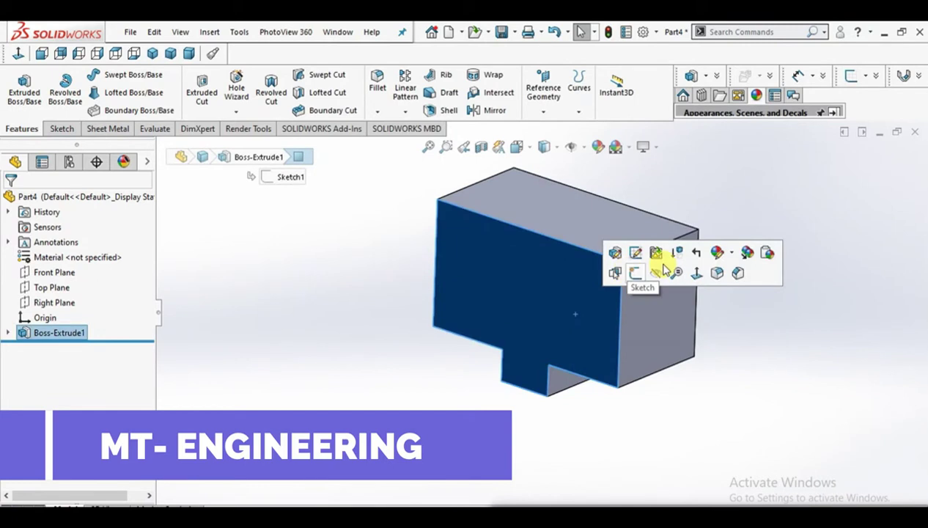
pyautogui.click(633, 271)
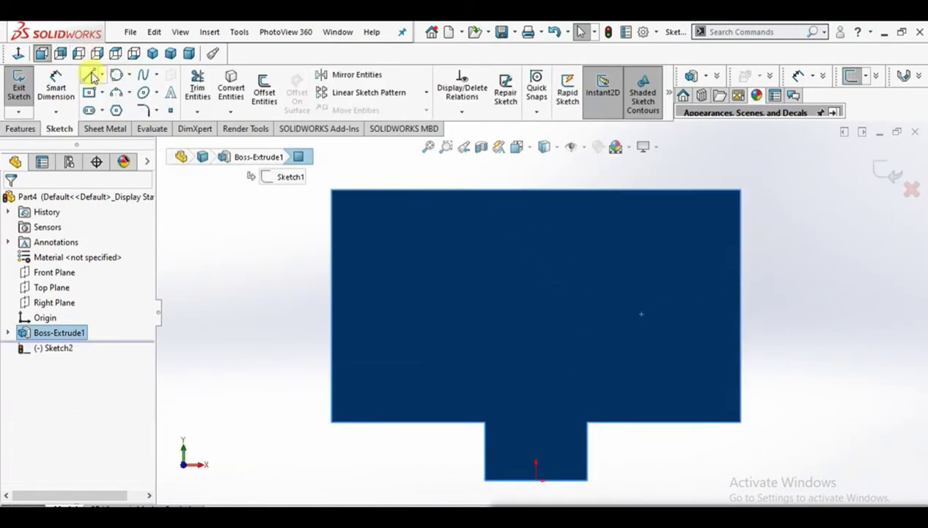
pyautogui.click(332, 366)
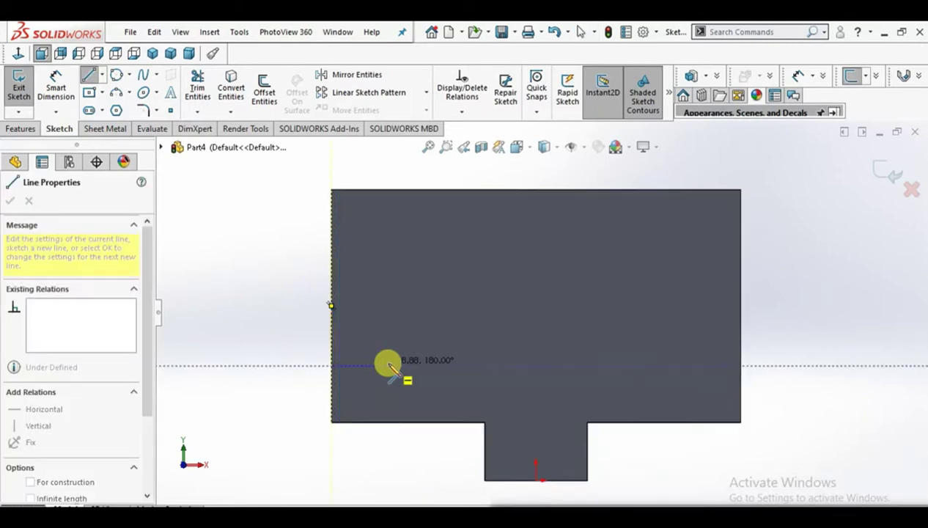
pyautogui.click(391, 366)
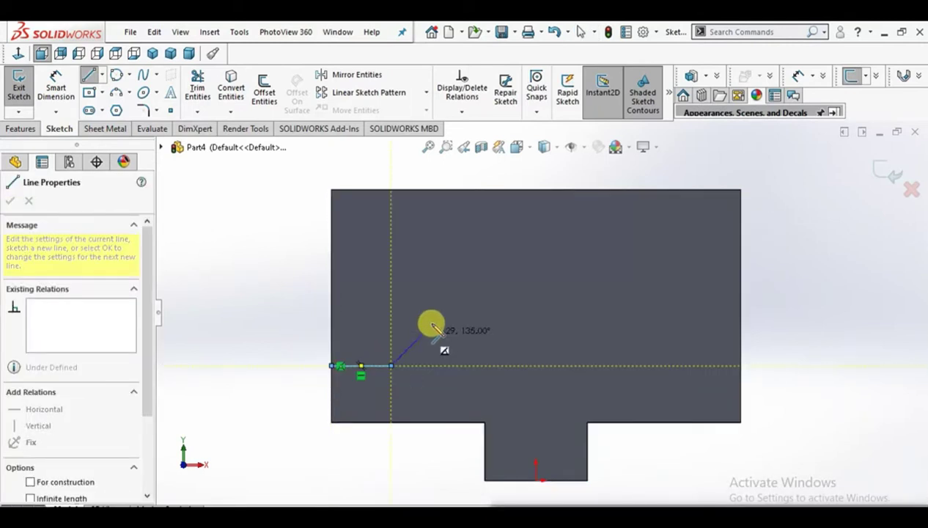
pyautogui.click(463, 254)
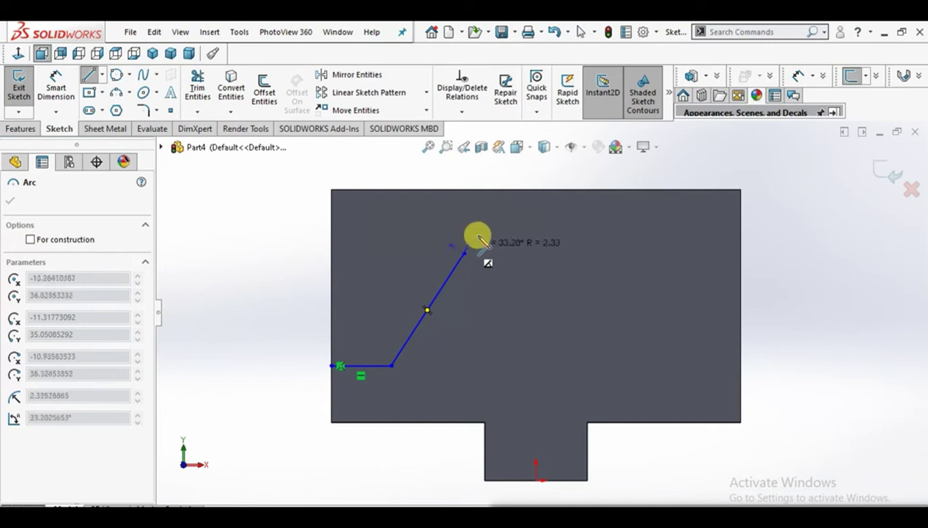
pyautogui.click(614, 254)
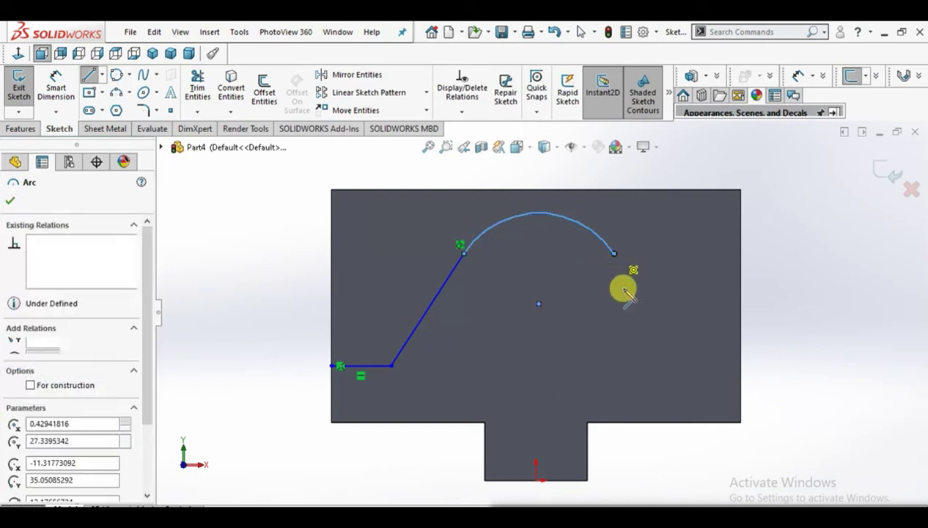
pyautogui.click(674, 365)
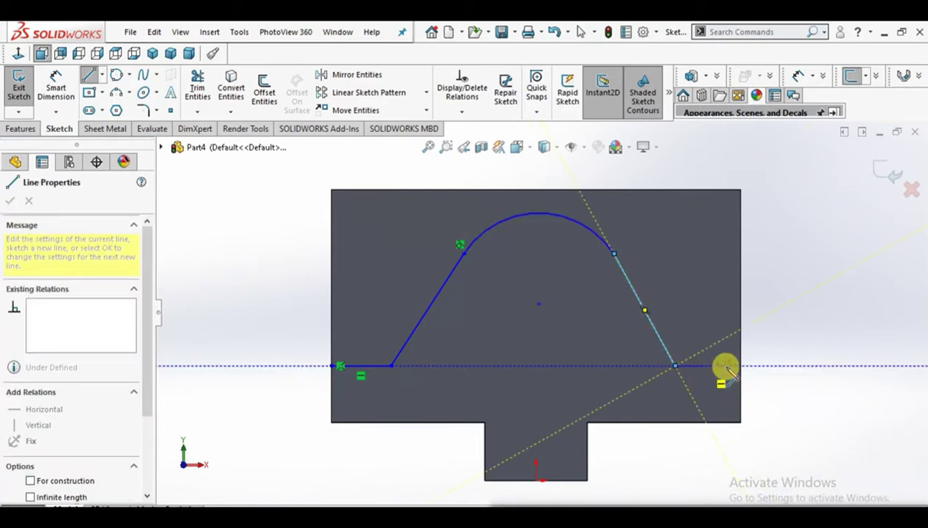
# Step: Close the profile with lines running past the block's right, top and left sides
pyautogui.click(793, 365)
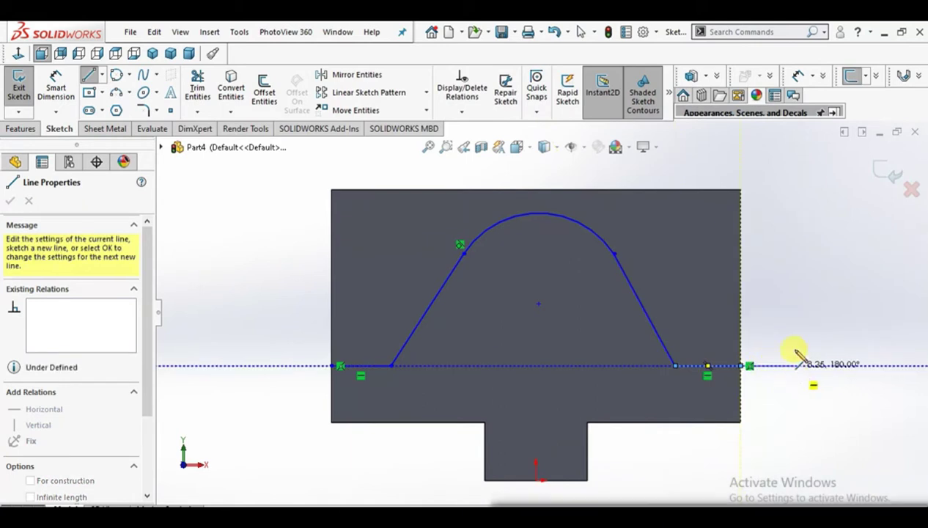
pyautogui.click(794, 158)
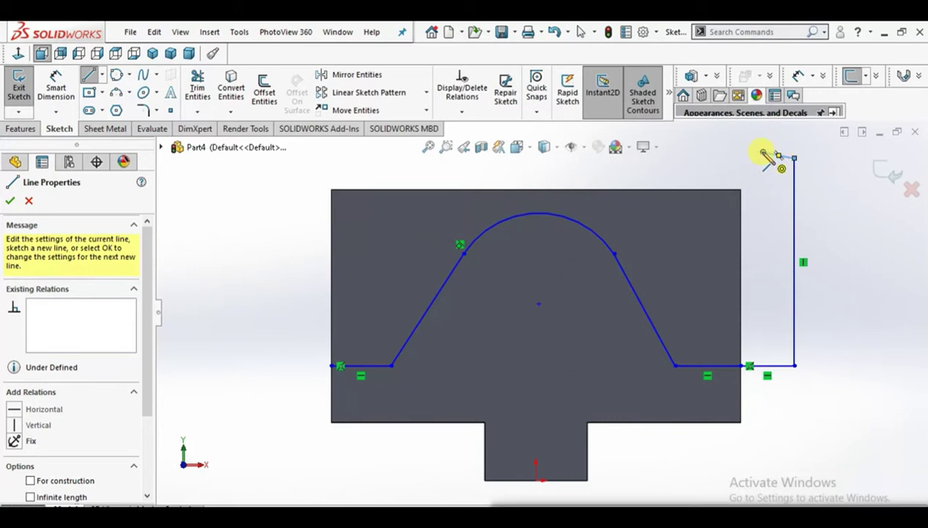
pyautogui.click(288, 152)
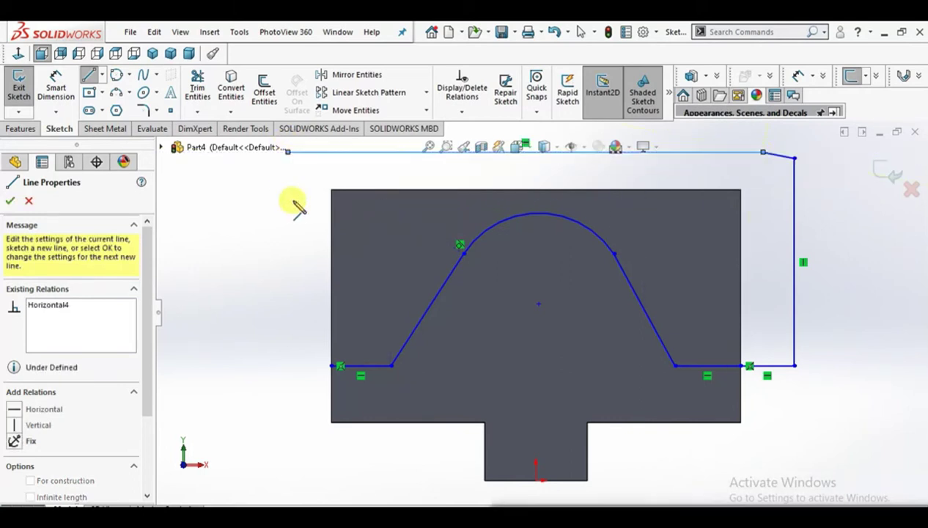
pyautogui.click(293, 365)
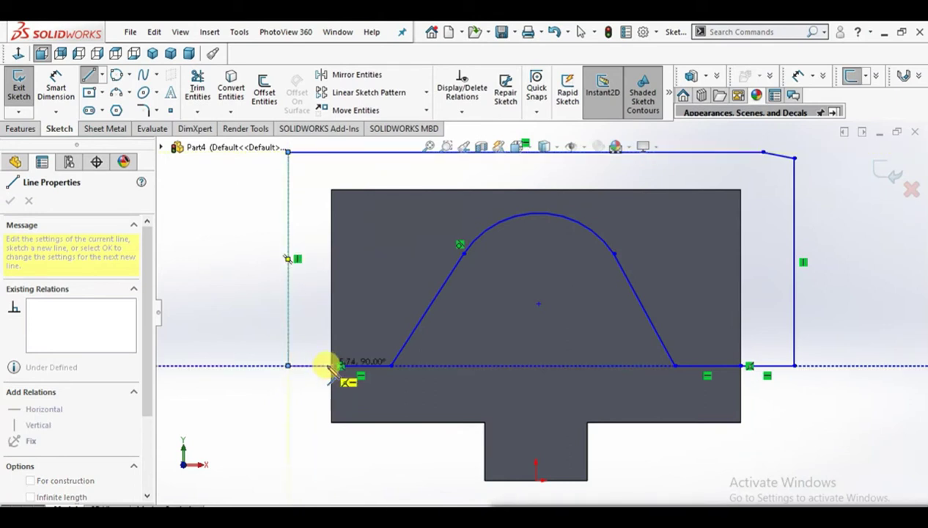
pyautogui.click(331, 365)
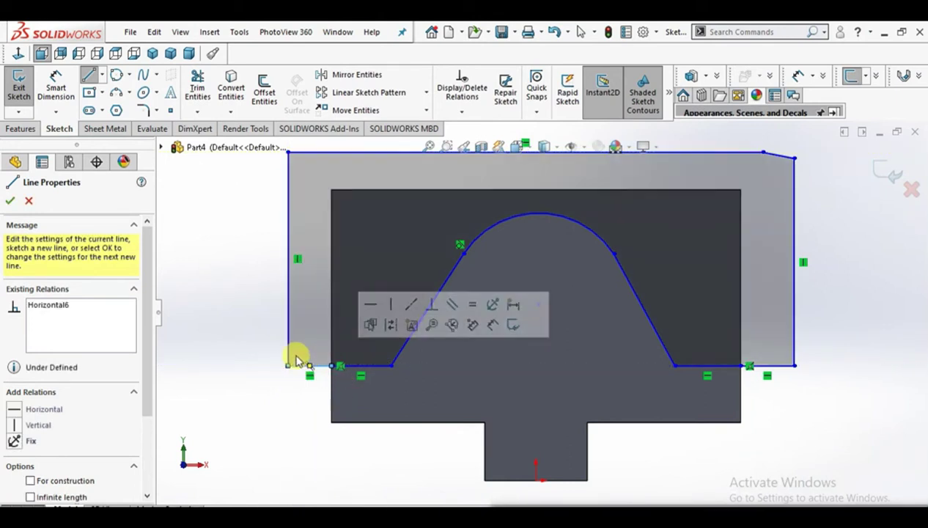
pyautogui.click(57, 82)
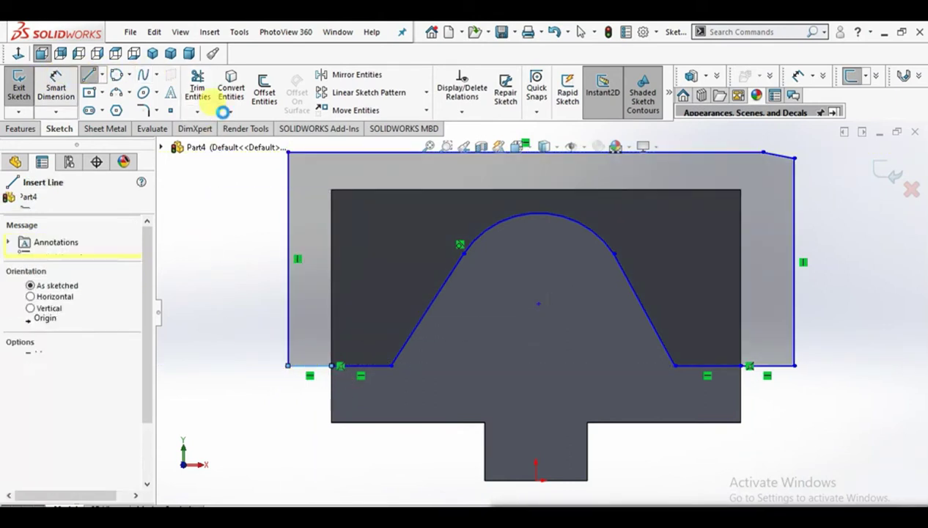
# Step: Give the arch a 16 mm radius
pyautogui.click(526, 221)
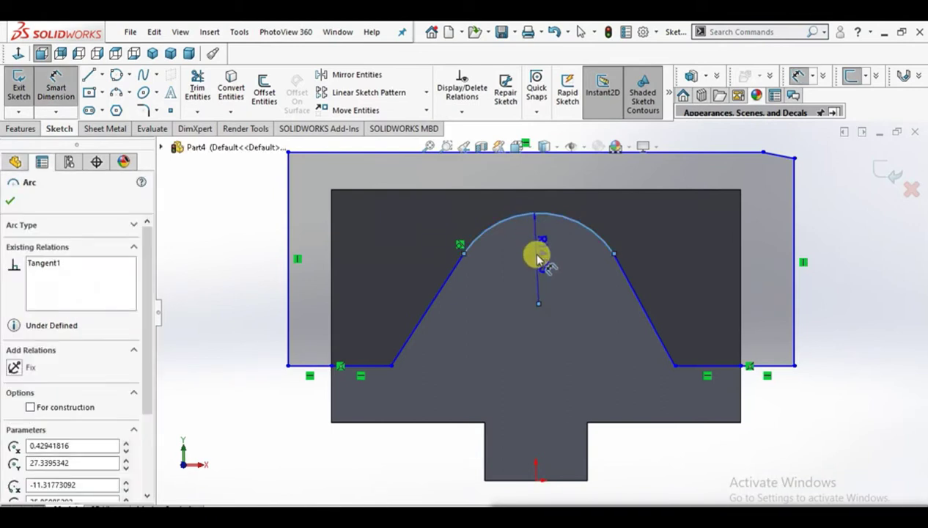
pyautogui.click(559, 260)
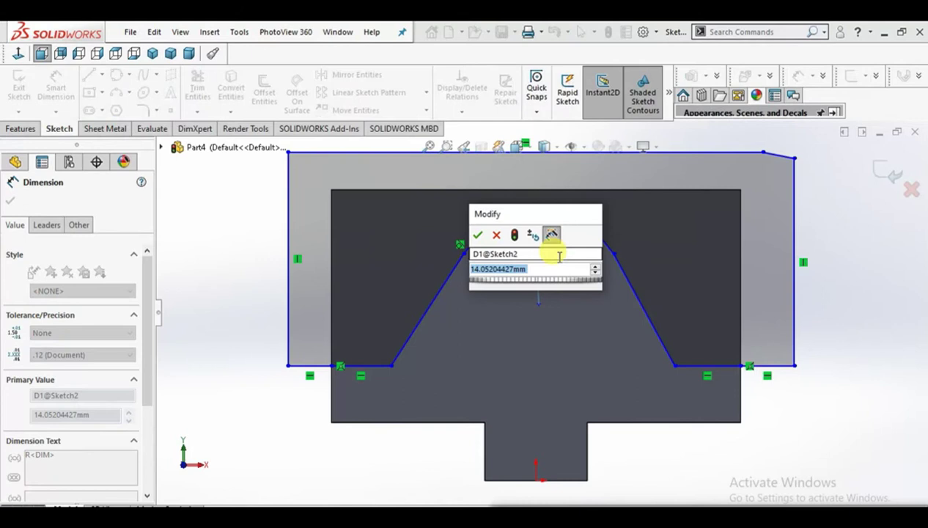
pyautogui.write('16')
pyautogui.press('Return')
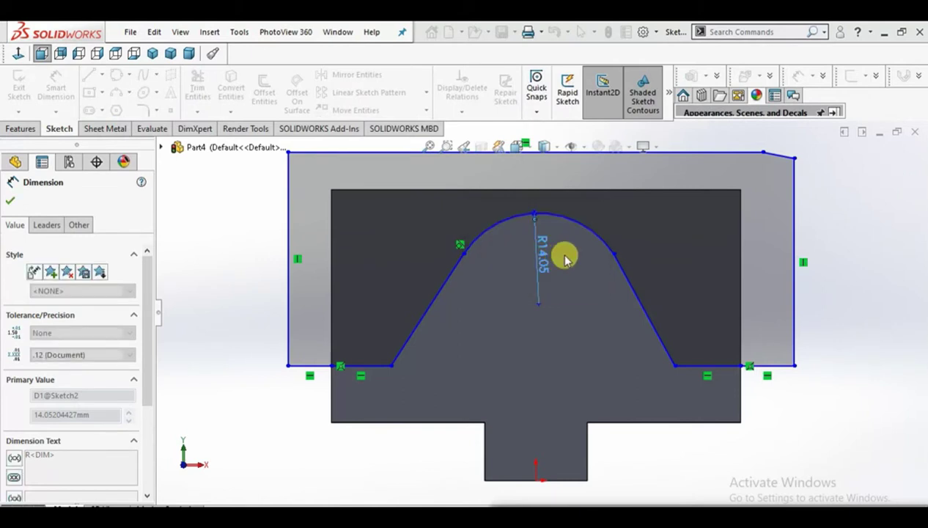
# Step: Dimension the right baseline 10 mm above the block's bottom edge
pyautogui.click(722, 365)
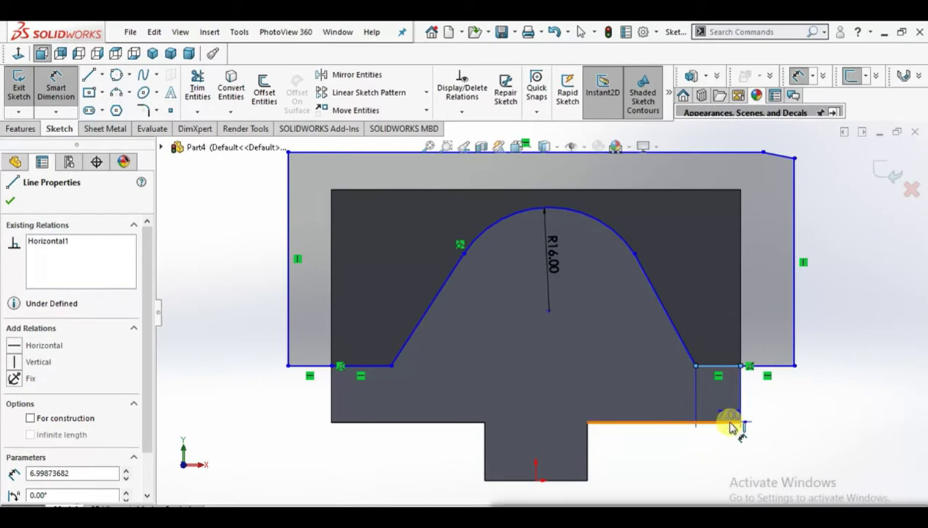
pyautogui.click(733, 422)
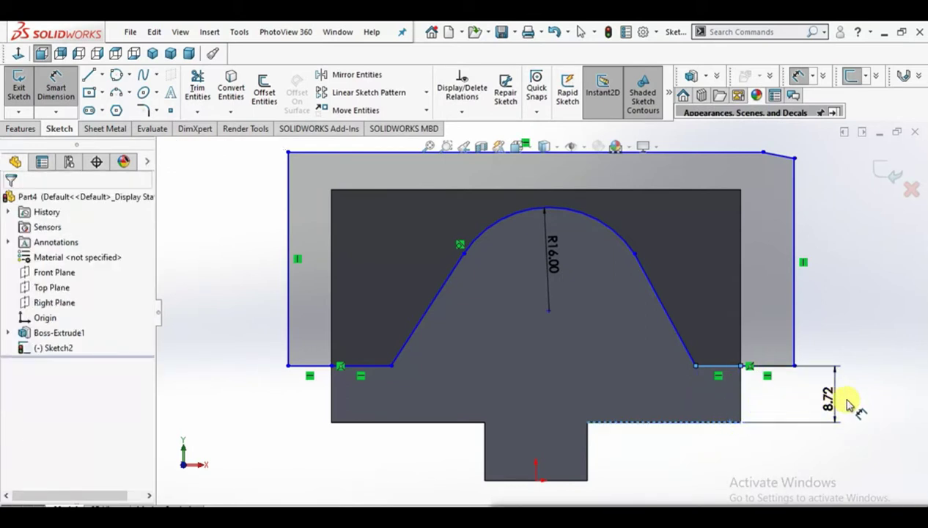
pyautogui.click(848, 404)
pyautogui.write('10')
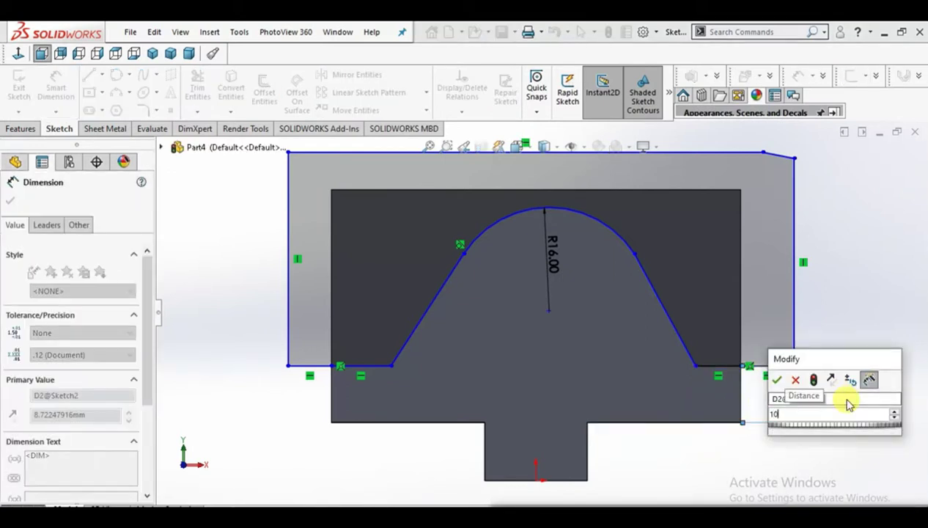
pyautogui.press('Return')
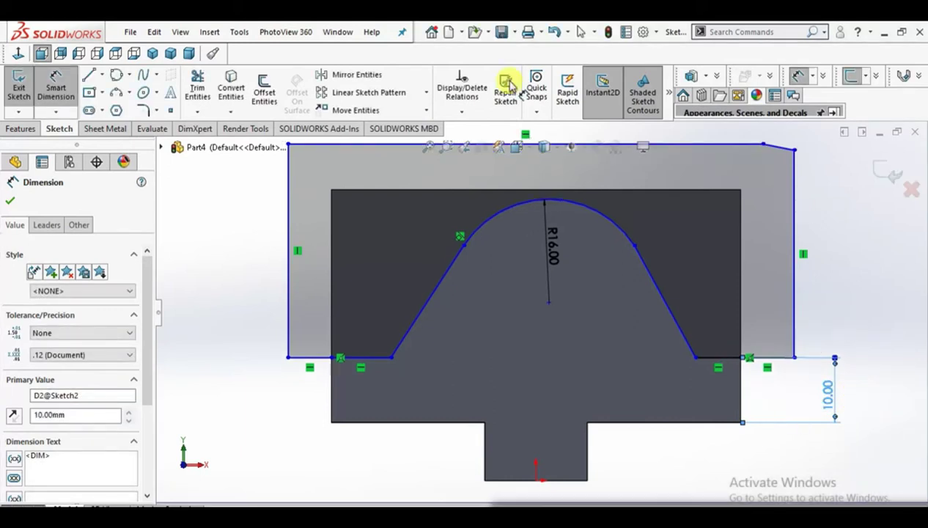
pyautogui.press('Escape')
pyautogui.press('z')
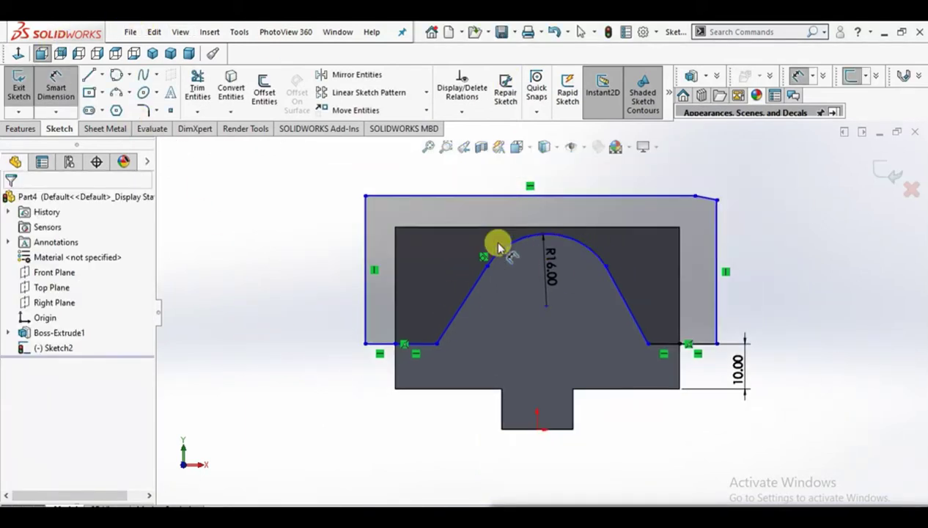
pyautogui.rightClick(259, 274)
pyautogui.click(394, 249)
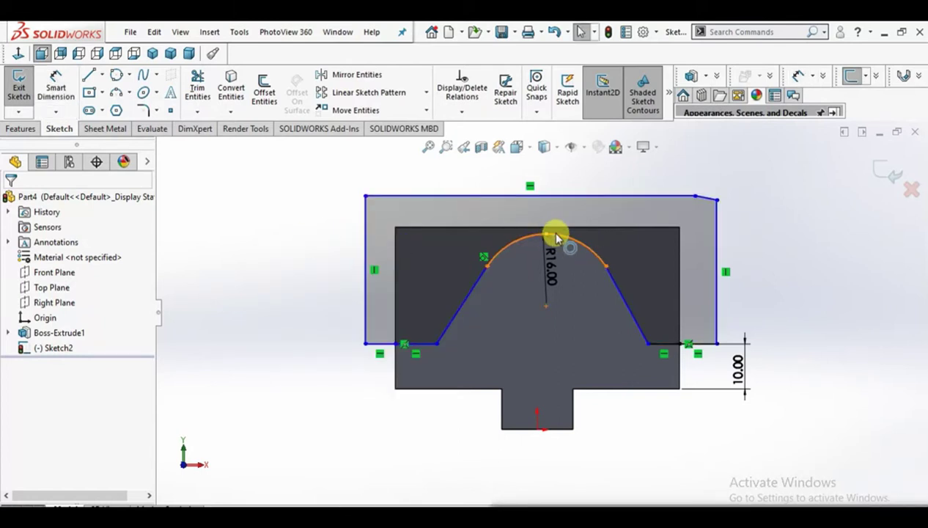
# Step: Add a Vertical relation between arc centre and origin, and a Coincident between arc and top point
pyautogui.click(544, 303)
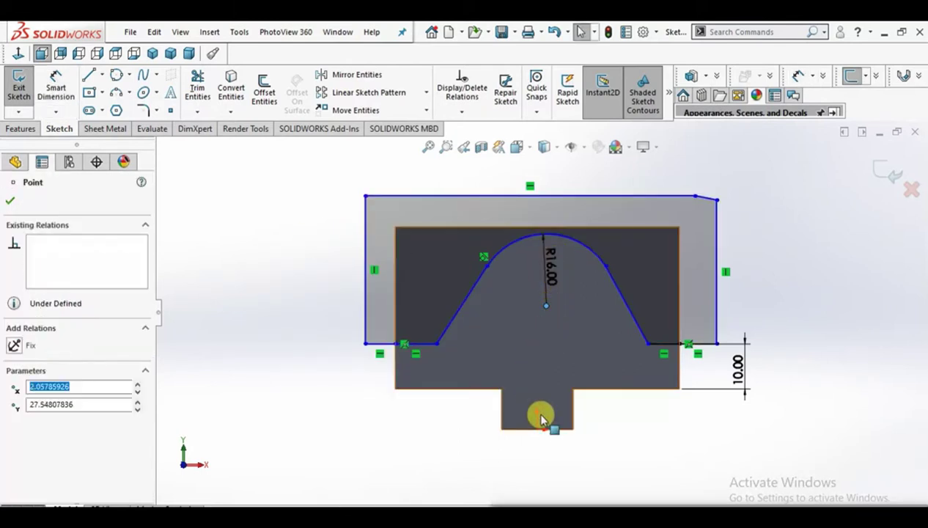
pyautogui.keyDown('ctrl'); pyautogui.click(540, 422); pyautogui.keyUp('ctrl')
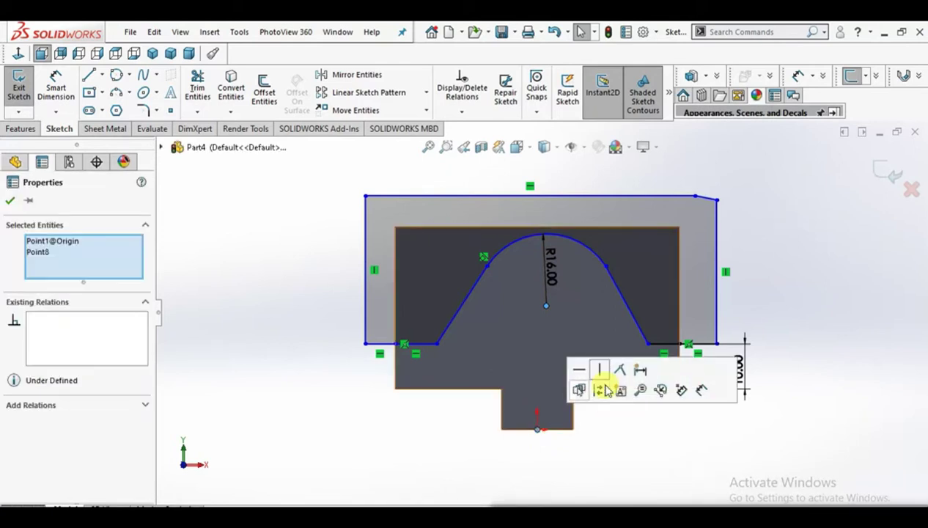
pyautogui.click(605, 373)
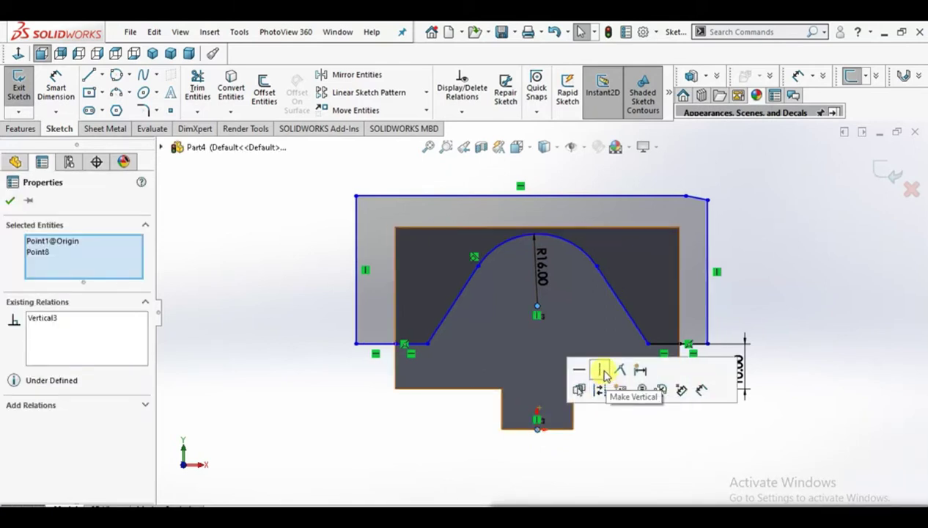
pyautogui.click(304, 317)
pyautogui.click(532, 231)
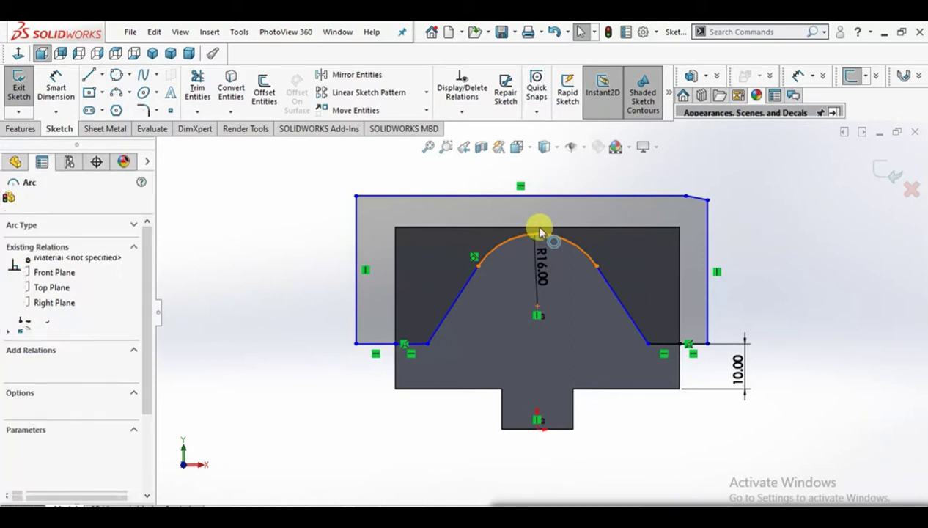
pyautogui.keyDown('ctrl'); pyautogui.click(540, 230); pyautogui.keyUp('ctrl')
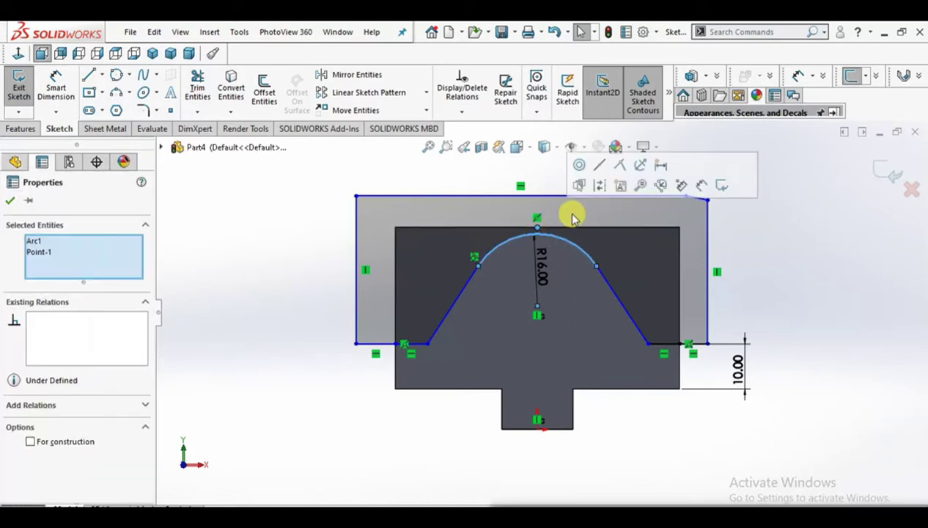
pyautogui.click(621, 167)
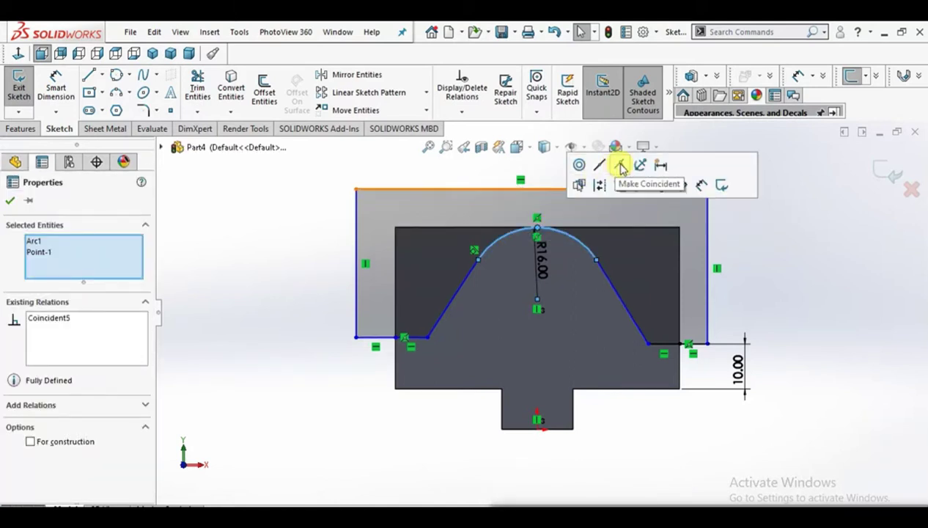
pyautogui.click(298, 289)
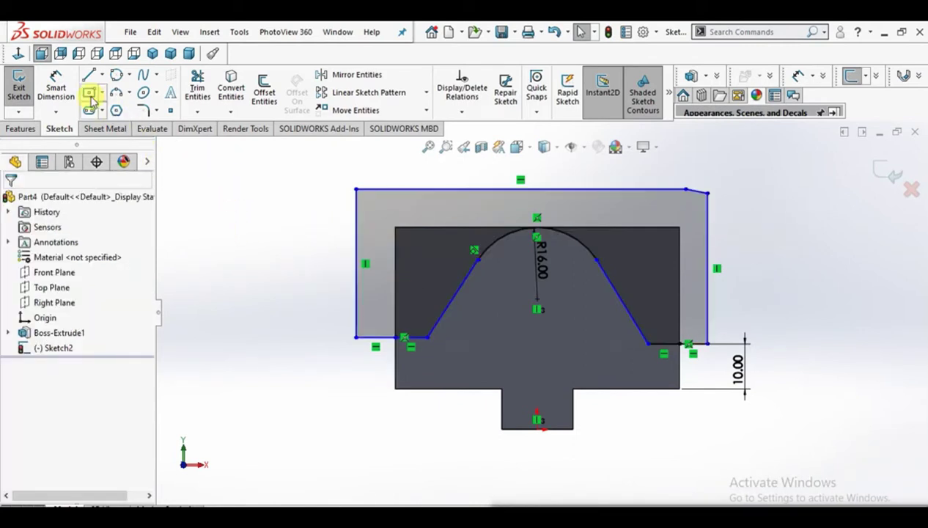
# Step: Add 3 mm sketch fillets at the lower left and lower right corners
pyautogui.click(146, 110)
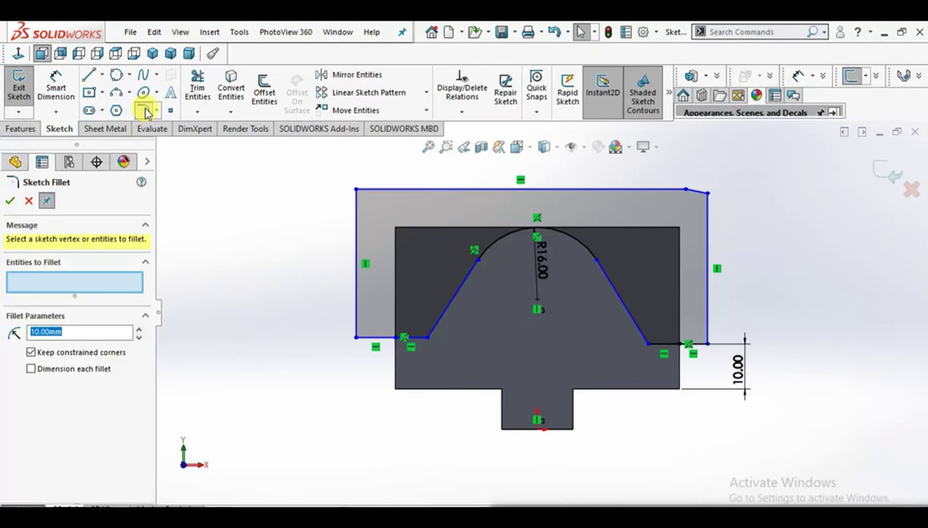
pyautogui.scroll(-2, 439, 334)
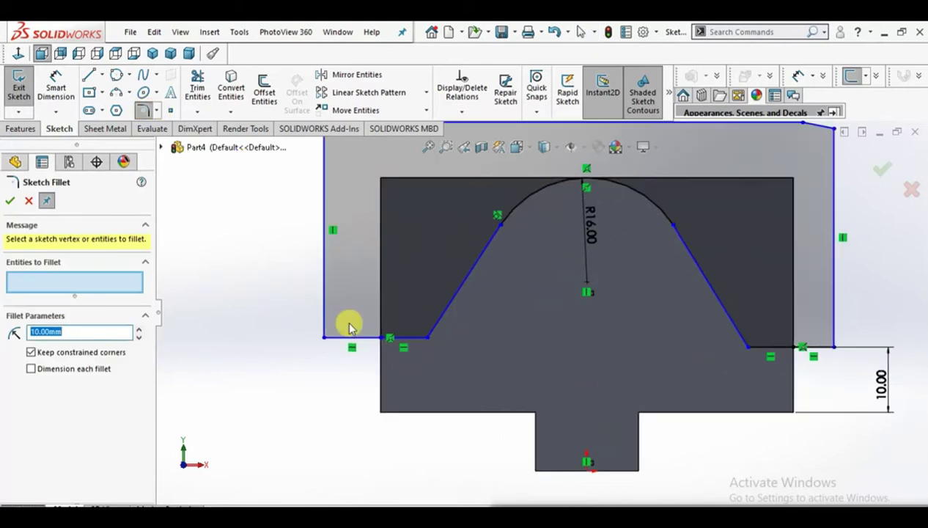
pyautogui.click(430, 338)
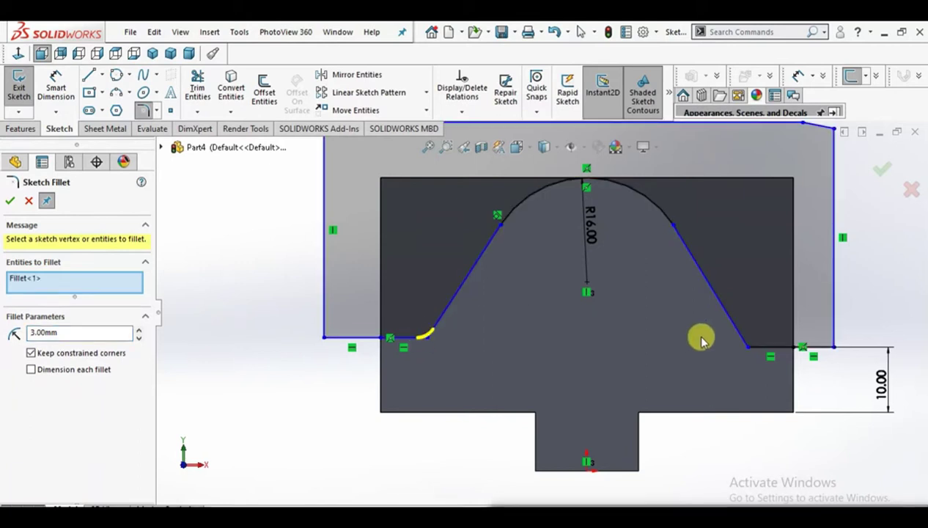
pyautogui.click(749, 347)
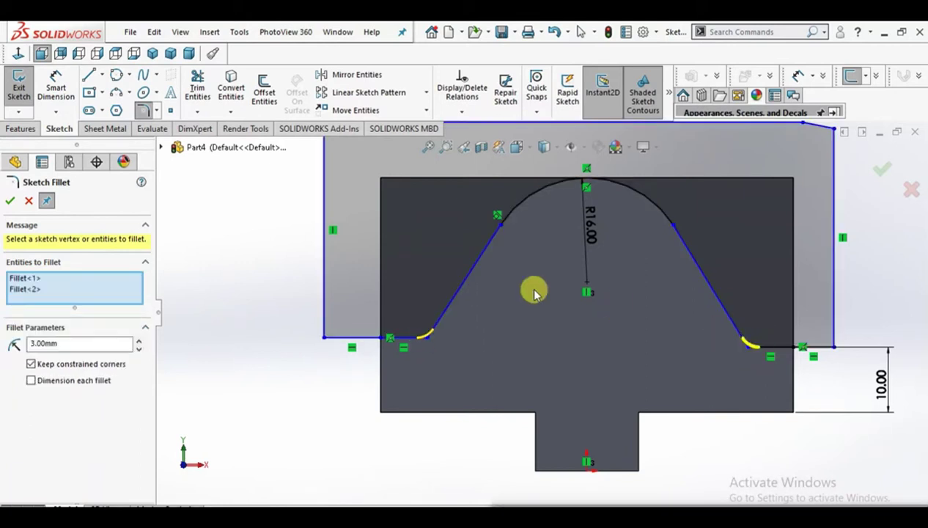
pyautogui.click(9, 203)
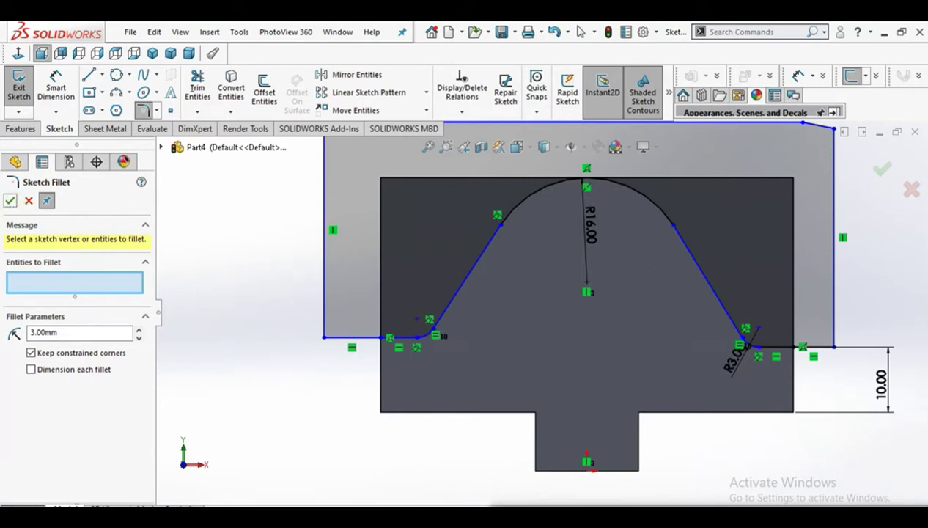
pyautogui.click(10, 200)
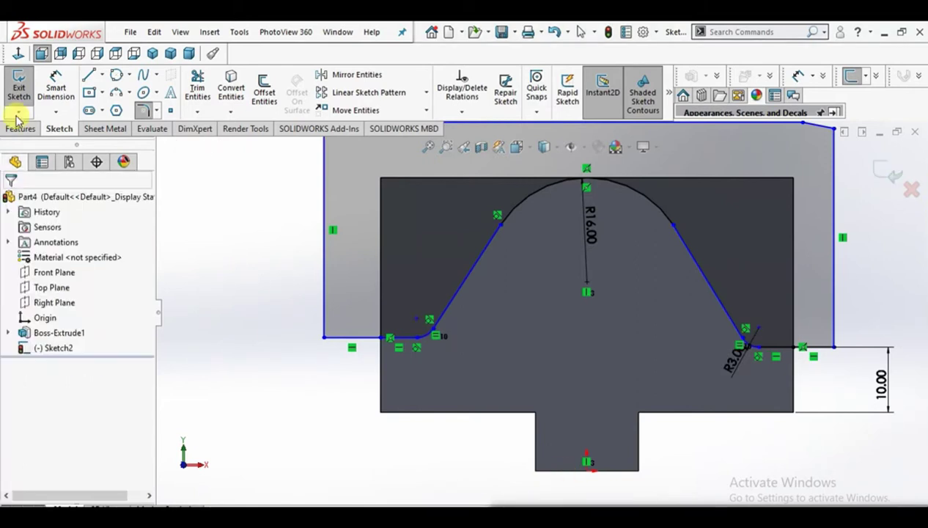
pyautogui.click(49, 88)
# Step: Dimension the distance between the two fillets as 55 mm
pyautogui.click(430, 341)
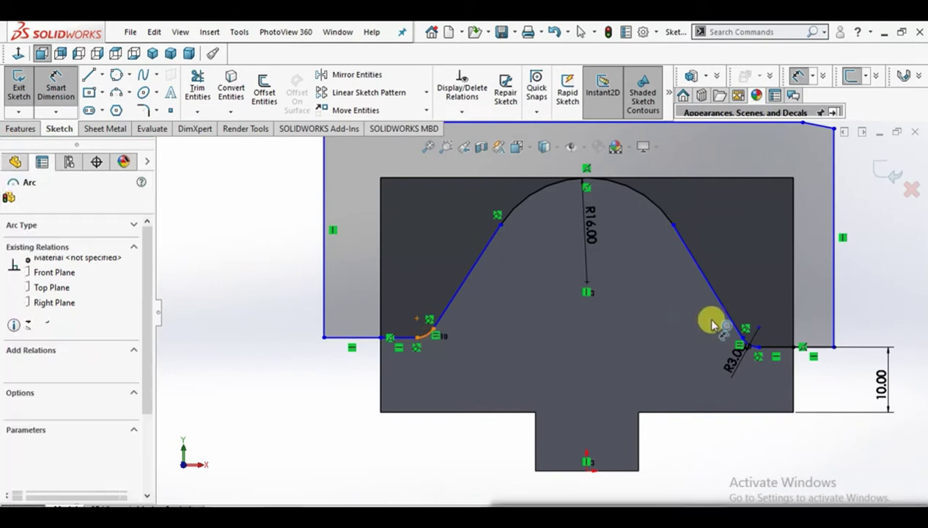
pyautogui.click(753, 351)
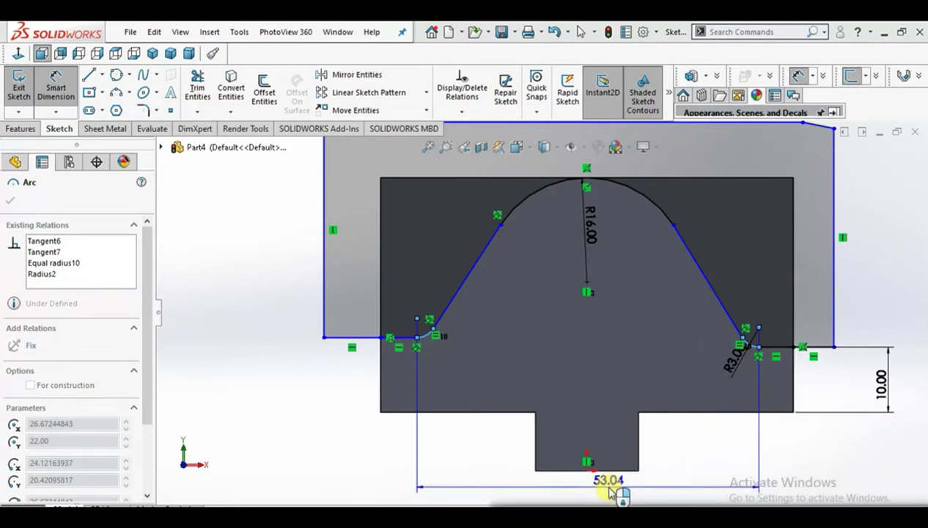
pyautogui.click(614, 490)
pyautogui.click(678, 473)
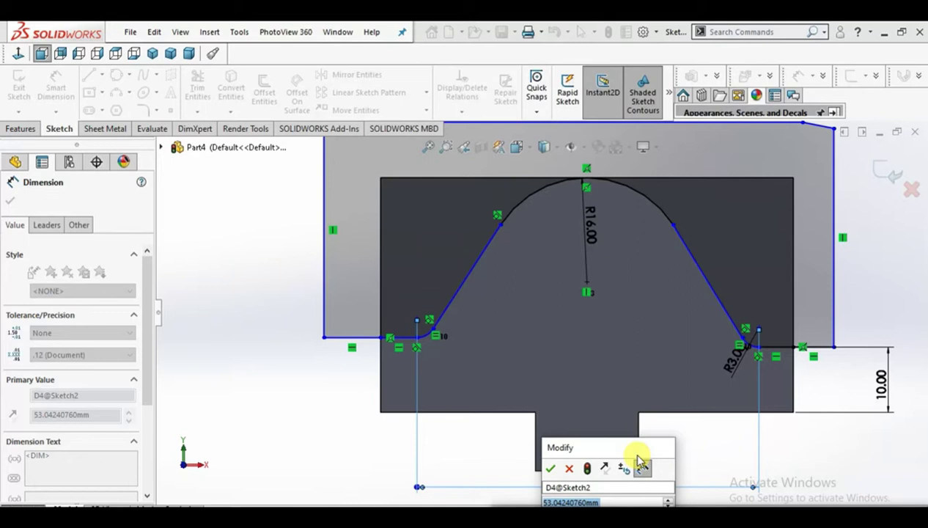
pyautogui.write('55')
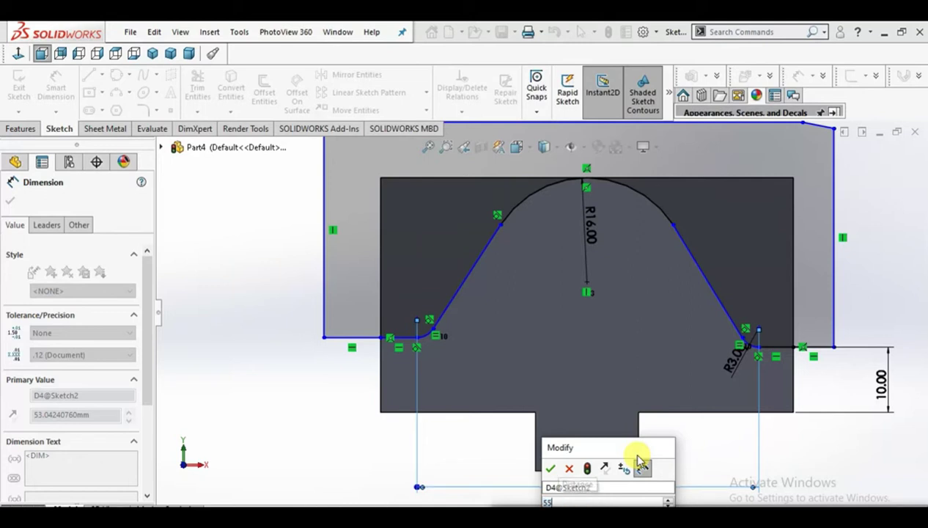
pyautogui.press('Return')
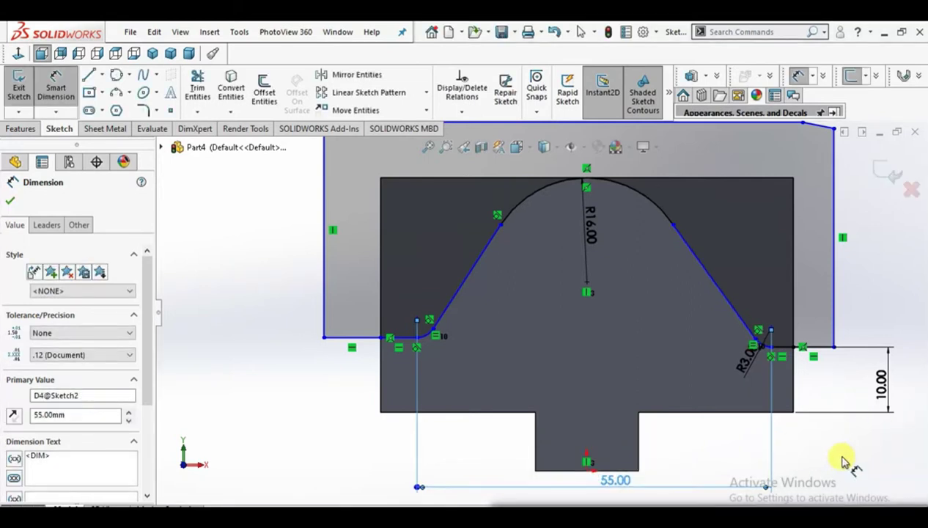
pyautogui.click(838, 460)
# Step: Delete the redundant short horizontal line beside the fillet
pyautogui.moveTo(742, 362); pyautogui.dragTo(790, 354)
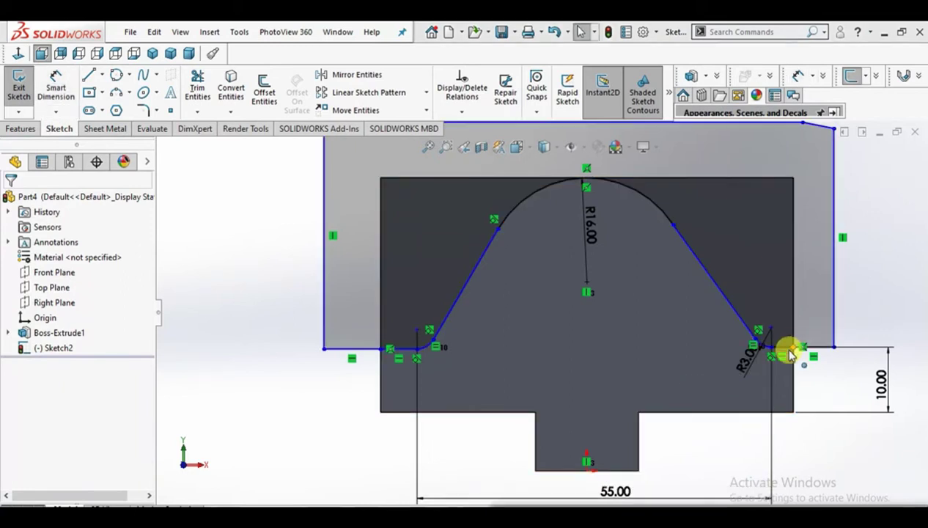
pyautogui.click(373, 348)
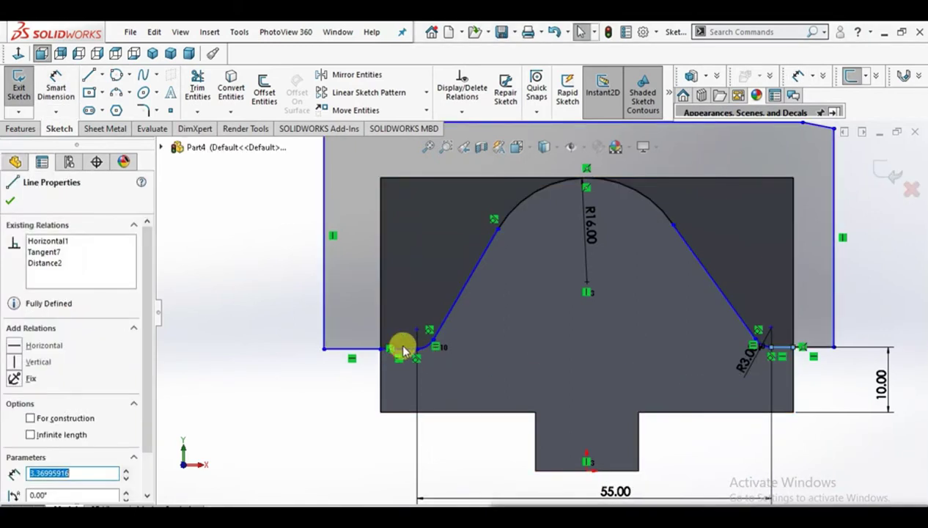
pyautogui.keyDown('ctrl'); pyautogui.click(409, 351); pyautogui.keyUp('ctrl')
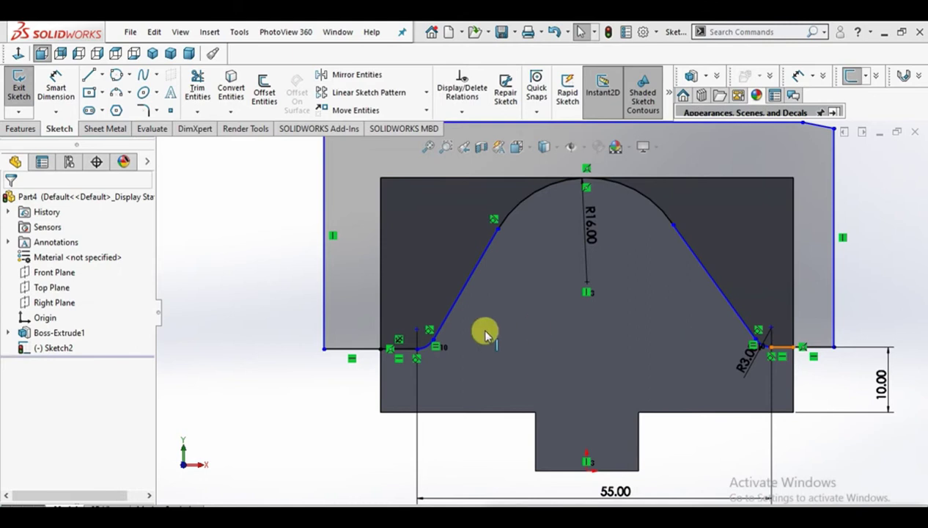
pyautogui.click(413, 352)
pyautogui.press('Delete')
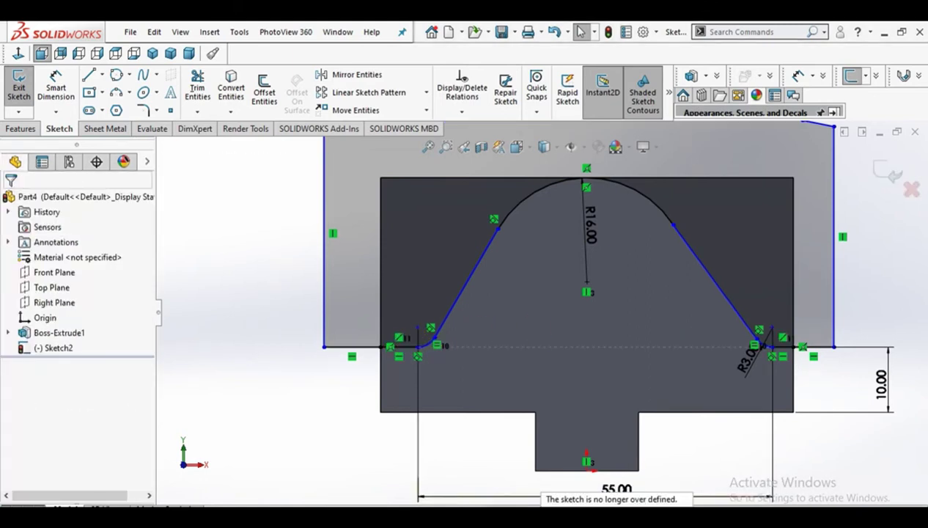
pyautogui.click(89, 75)
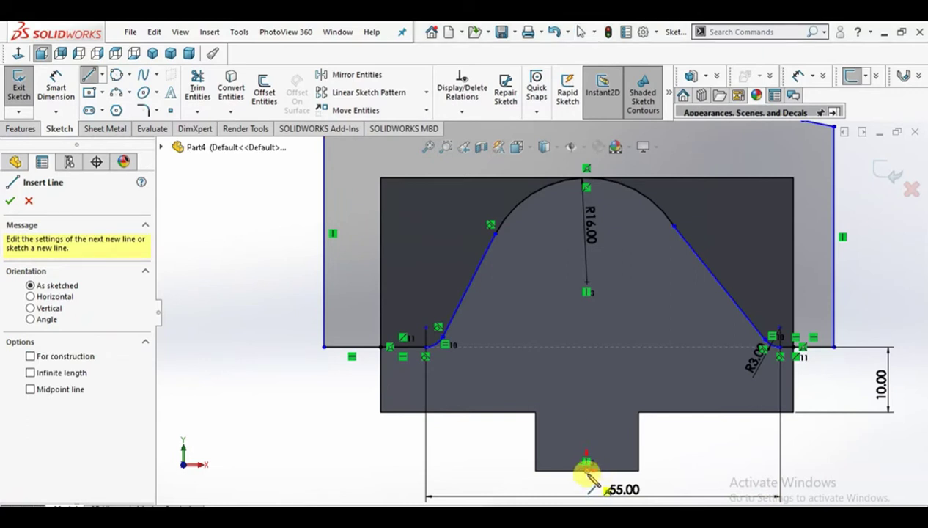
# Step: Draw a vertical construction centerline from the bottom edge midpoint up to the arc
pyautogui.click(586, 463)
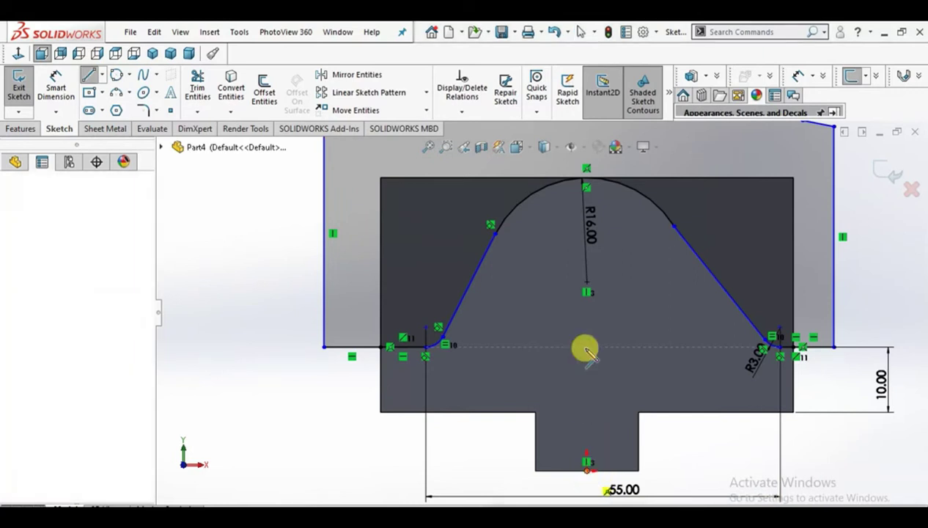
pyautogui.click(586, 179)
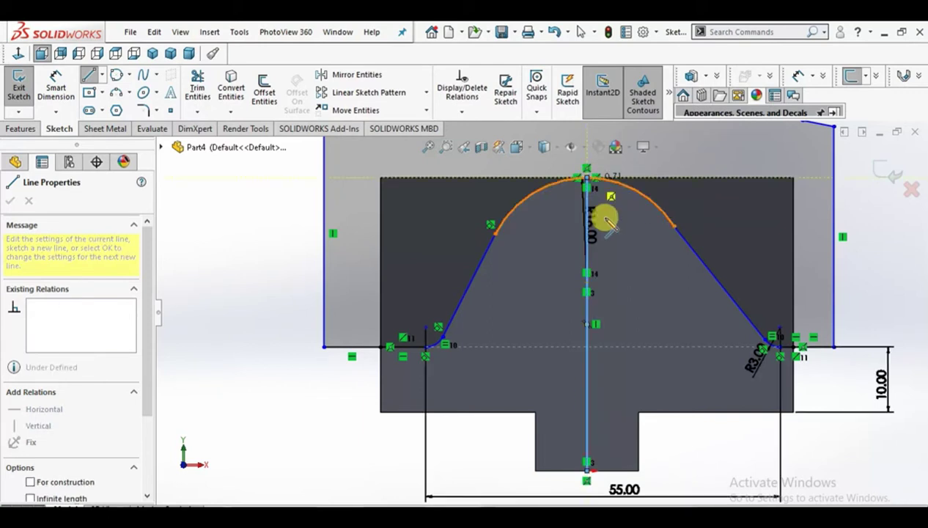
pyautogui.rightClick(619, 211)
pyautogui.click(643, 233)
pyautogui.press('Escape')
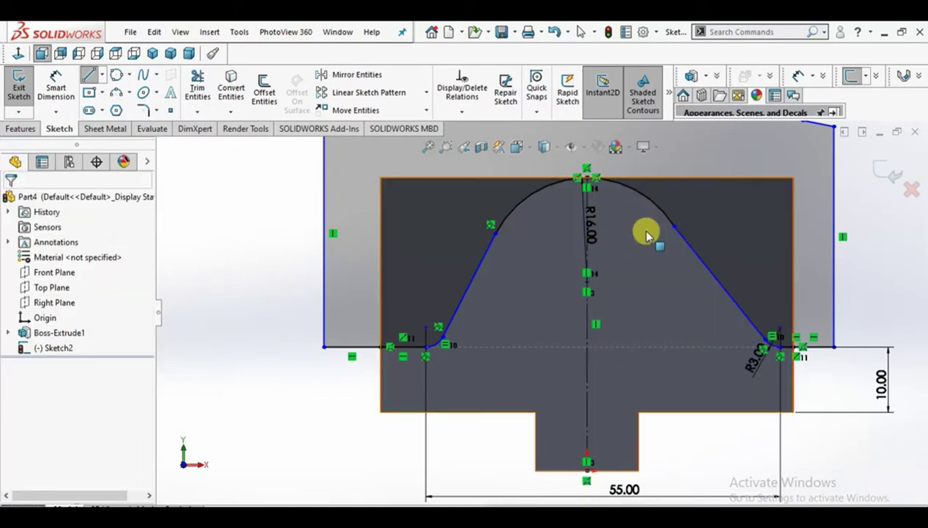
# Step: Make the two slanted lines symmetric about the centerline and exit the sketch
pyautogui.click(711, 282)
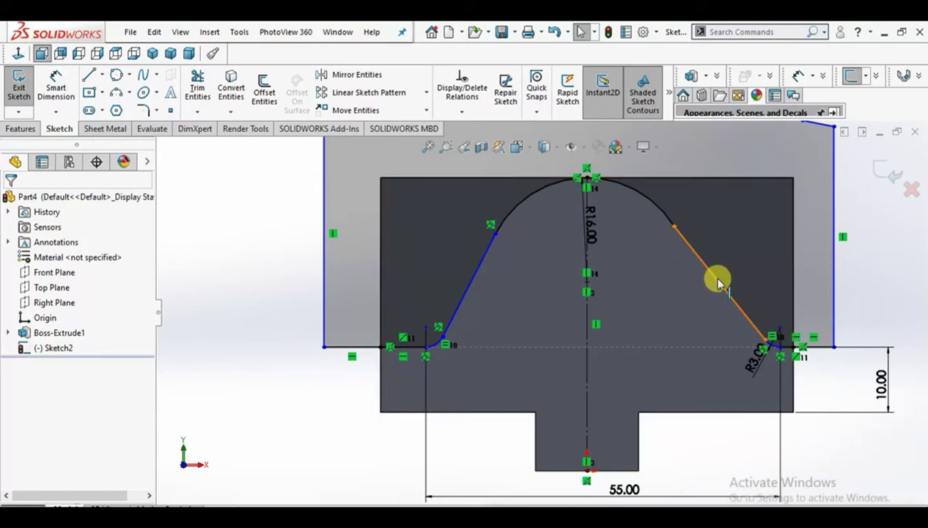
pyautogui.keyDown('ctrl'); pyautogui.click(464, 299); pyautogui.keyUp('ctrl')
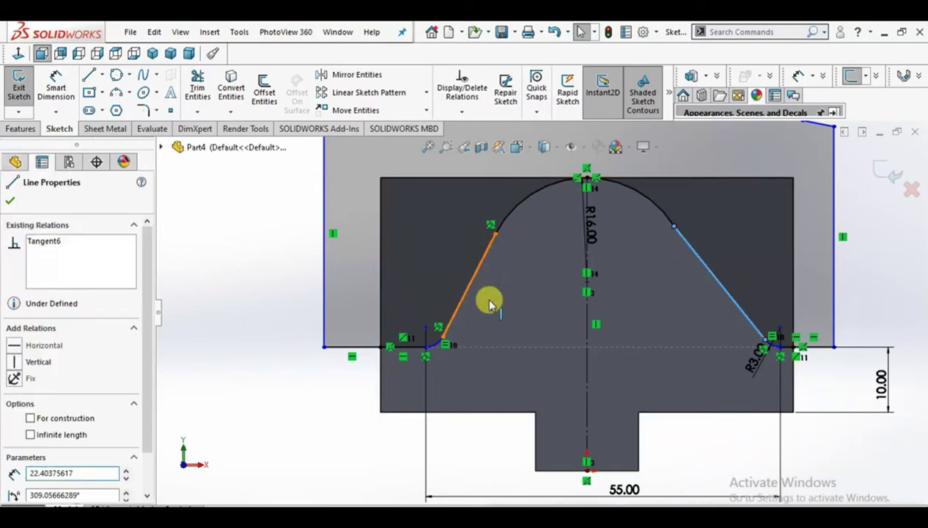
pyautogui.keyDown('ctrl'); pyautogui.click(586, 337); pyautogui.keyUp('ctrl')
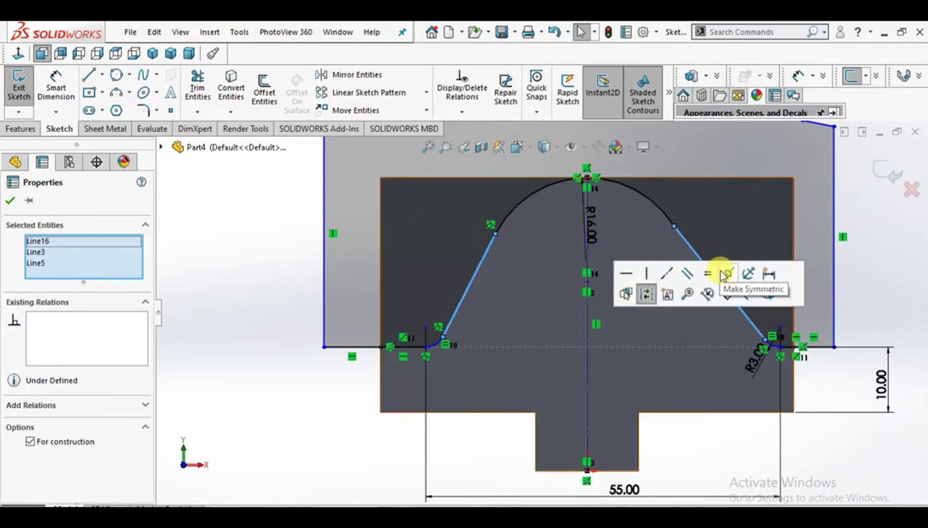
pyautogui.click(716, 272)
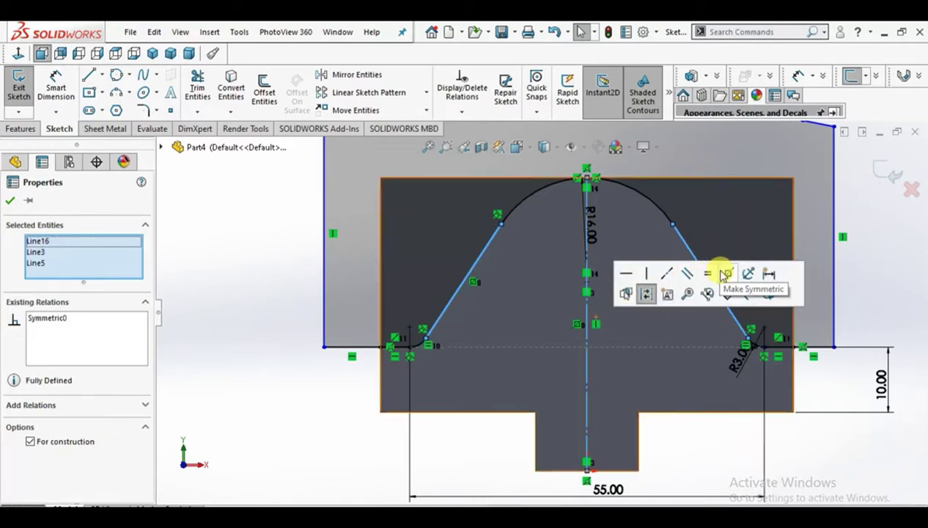
pyautogui.click(264, 284)
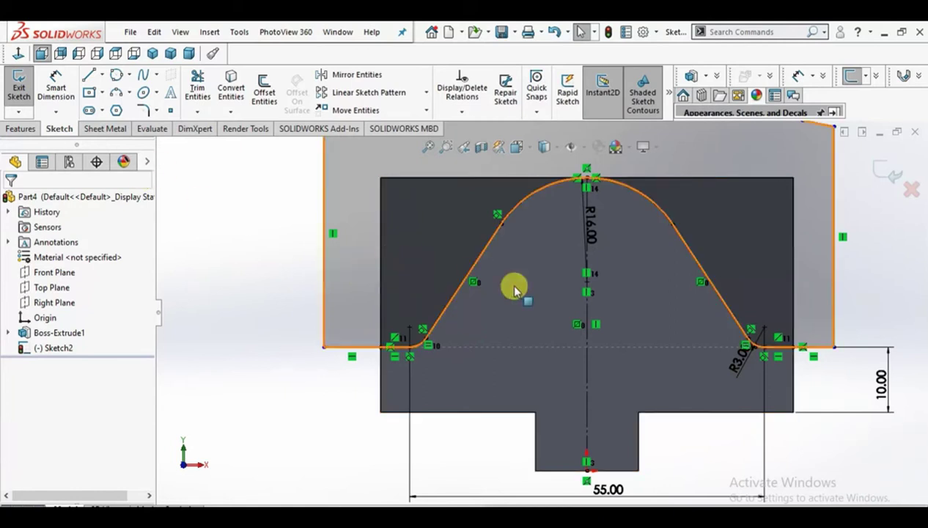
pyautogui.click(14, 77)
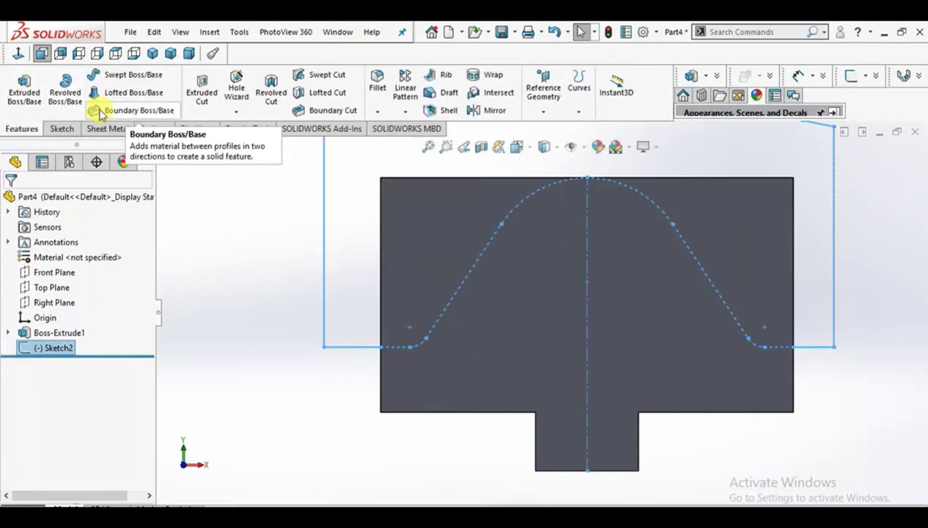
# Step: Extruded-cut the arched profile to a 22 mm blind depth and inspect the result
pyautogui.click(194, 83)
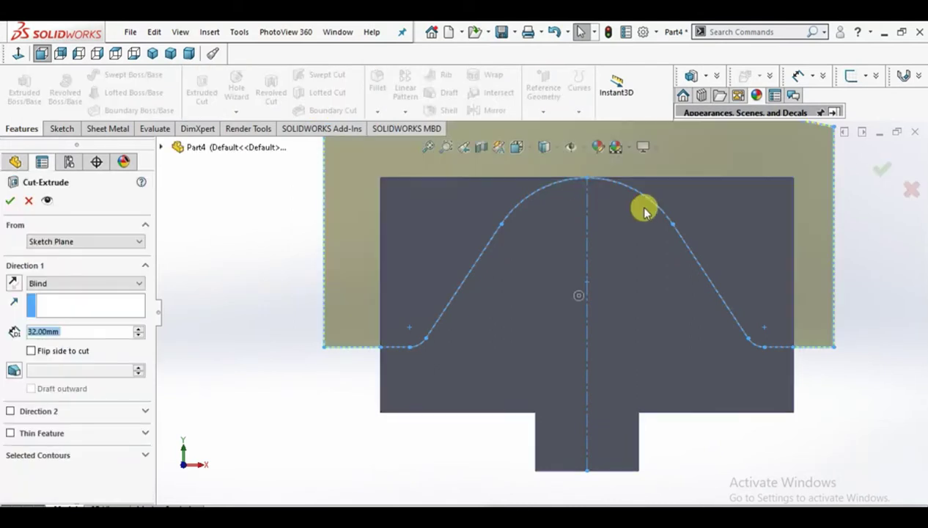
pyautogui.moveTo(627, 218)
pyautogui.mouseDown(button='middle')
pyautogui.moveTo(606, 251)
pyautogui.moveTo(576, 263)
pyautogui.mouseUp(button='middle')
pyautogui.click(71, 314)
pyautogui.write('22')
pyautogui.press('Return')
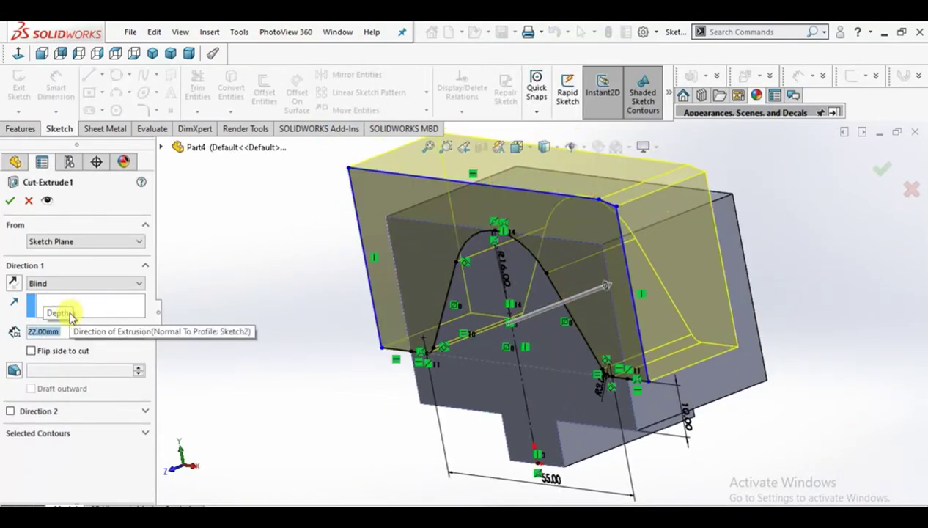
pyautogui.click(9, 203)
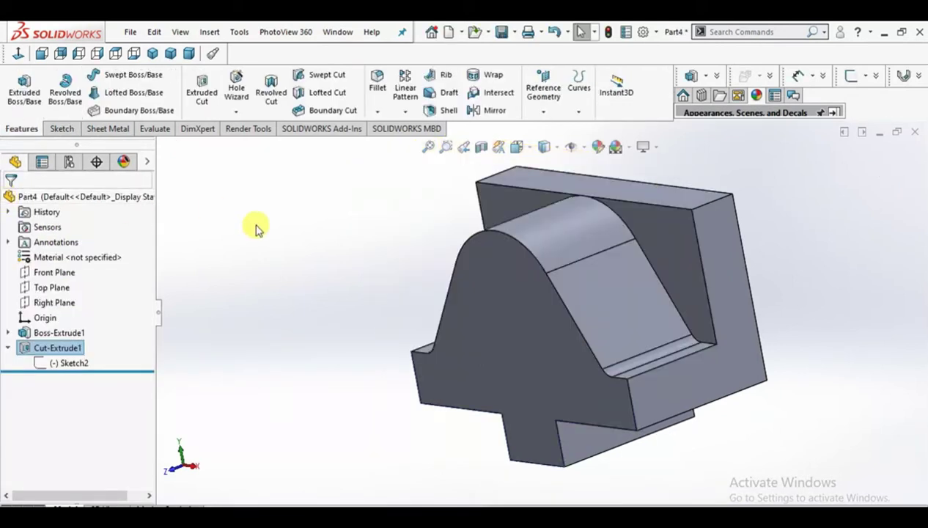
pyautogui.moveTo(452, 277)
pyautogui.mouseDown(button='middle')
pyautogui.moveTo(563, 304)
pyautogui.moveTo(516, 303)
pyautogui.moveTo(519, 286)
pyautogui.moveTo(539, 290)
pyautogui.mouseUp(button='middle')
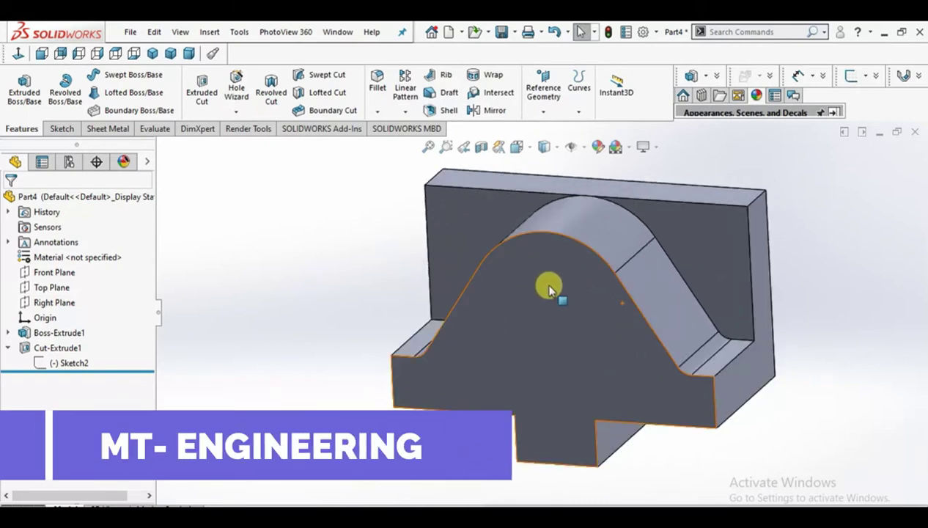
# Step: Start a sketch on the front face and draw a circle on the arch
pyautogui.click(548, 285)
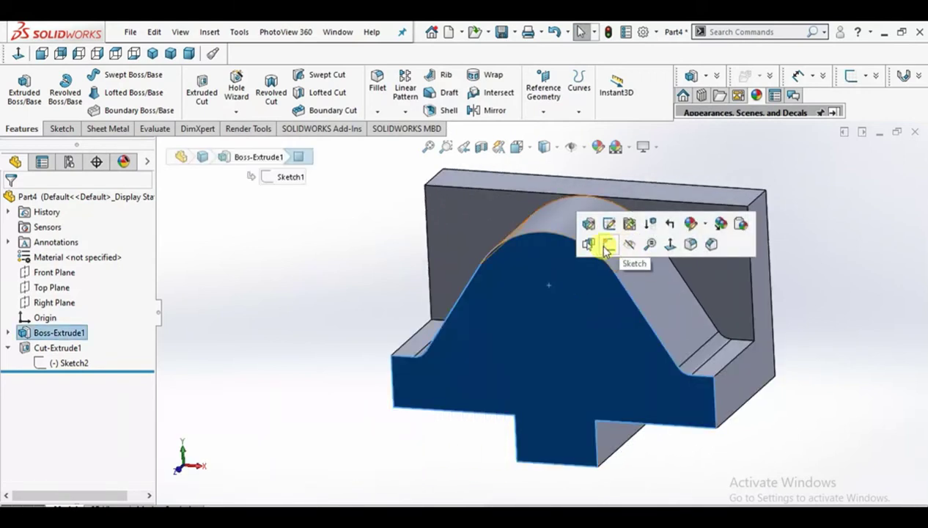
pyautogui.click(607, 246)
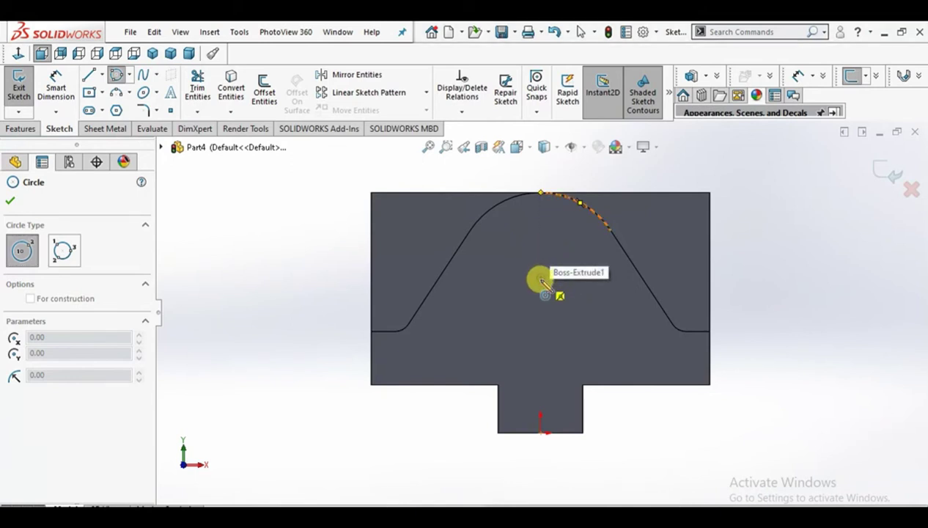
pyautogui.click(540, 277)
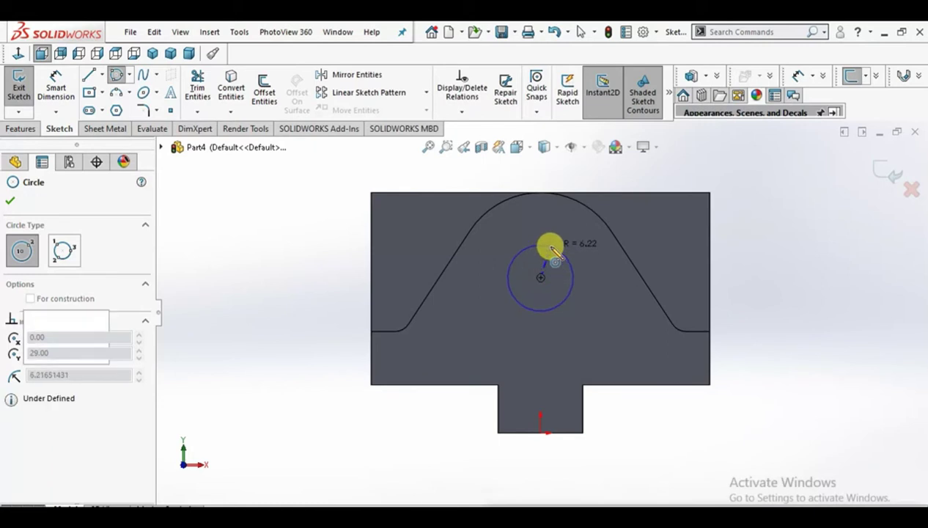
pyautogui.click(550, 247)
# Step: Dimension the circle's diameter to 12 mm
pyautogui.click(56, 83)
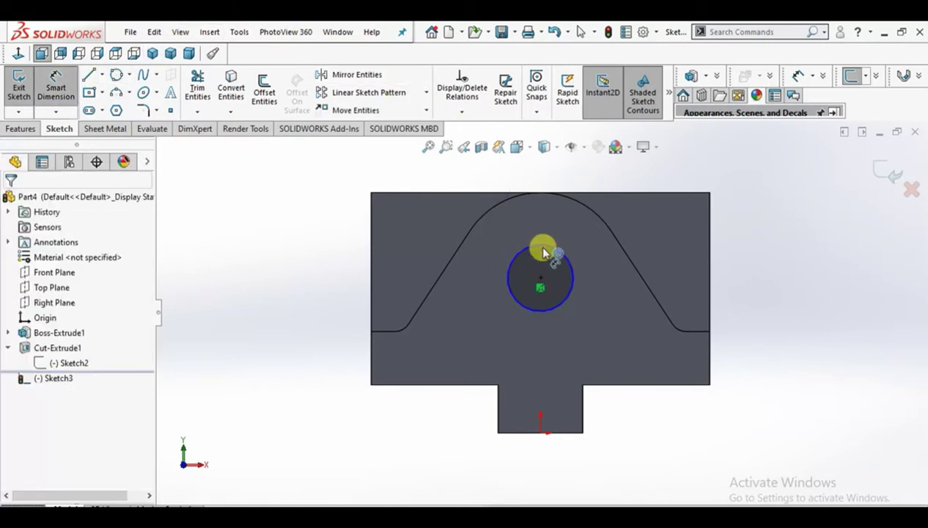
pyautogui.click(548, 250)
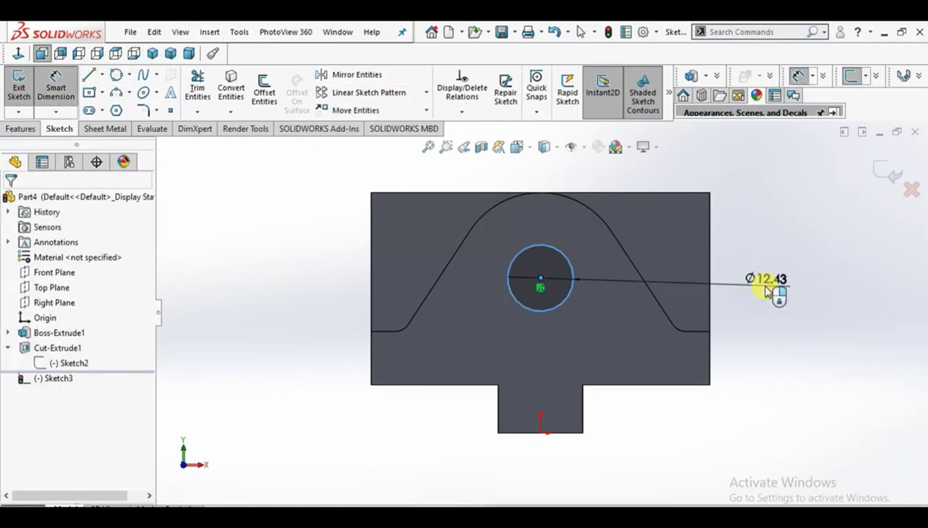
pyautogui.click(765, 290)
pyautogui.write('12')
pyautogui.press('Return')
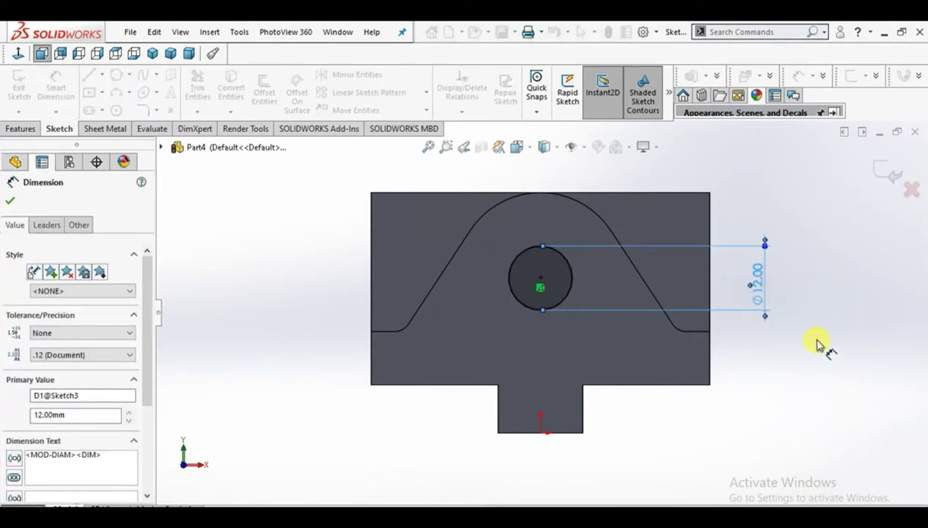
pyautogui.press('Escape')
# Step: Extrude-cut the 12 mm circle 24 mm deep, then orbit to view the hole
pyautogui.click(21, 128)
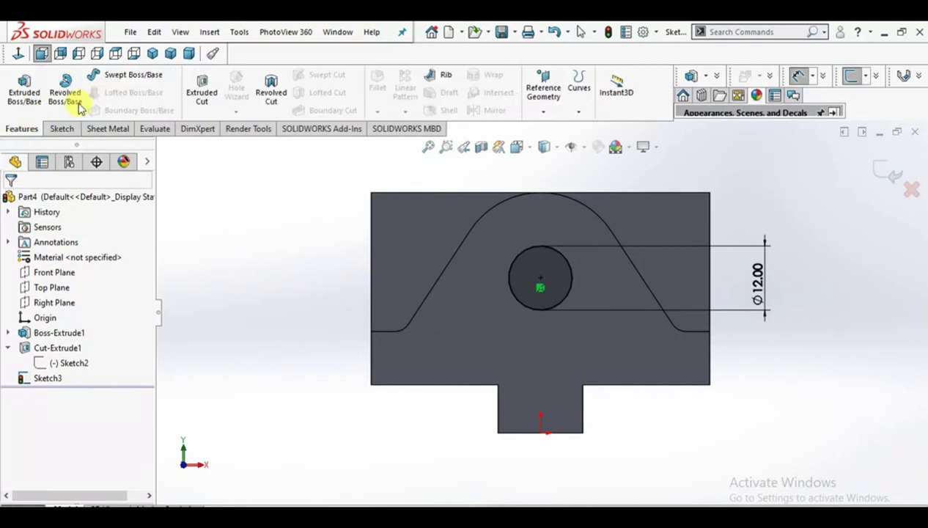
pyautogui.click(213, 92)
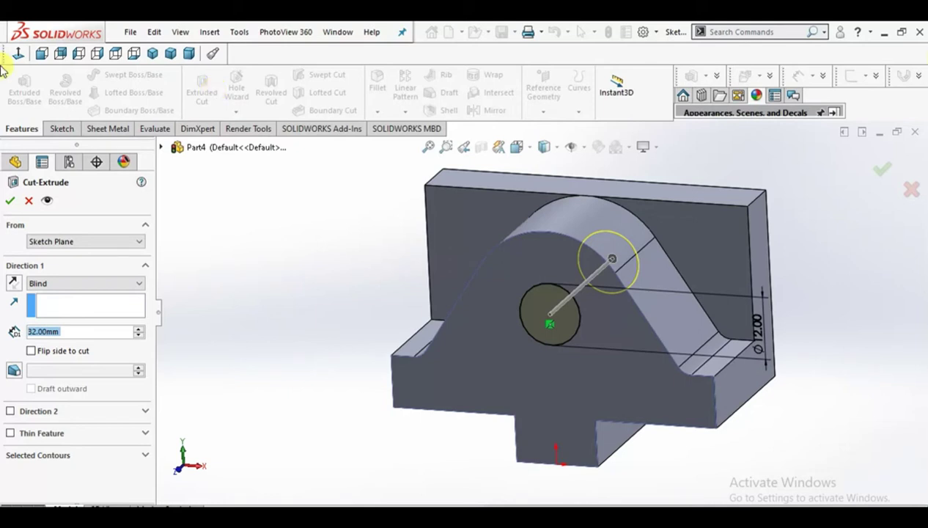
pyautogui.write('24')
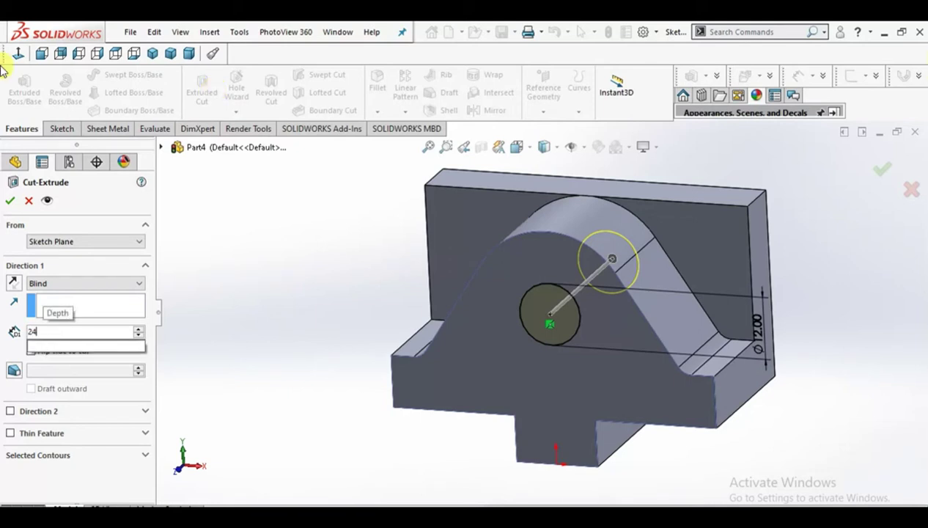
pyautogui.press('Return')
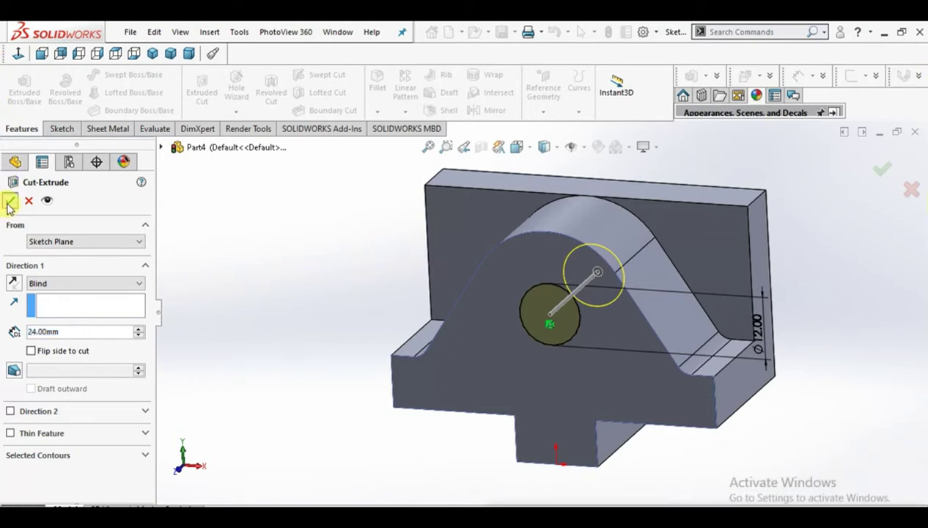
pyautogui.click(10, 201)
pyautogui.moveTo(586, 321)
pyautogui.mouseDown(button='middle')
pyautogui.moveTo(593, 247)
pyautogui.moveTo(580, 297)
pyautogui.moveTo(482, 337)
pyautogui.mouseUp(button='middle')
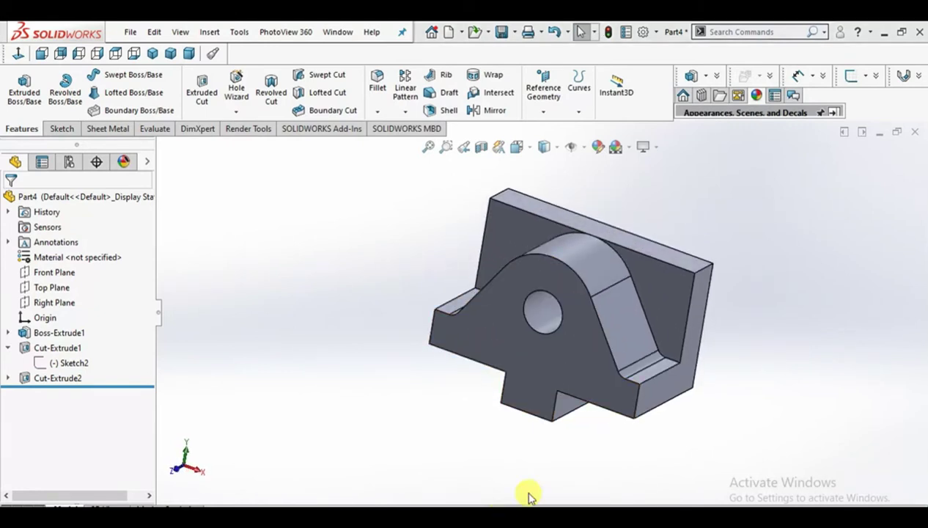
# Step: Sketch a point at the arch's top midpoint on the front face
pyautogui.click(553, 283)
pyautogui.click(610, 245)
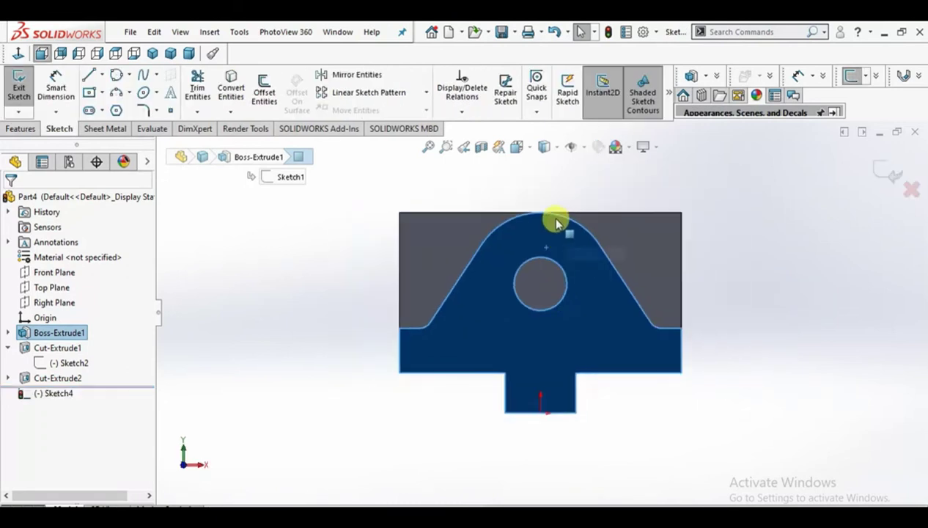
pyautogui.click(170, 110)
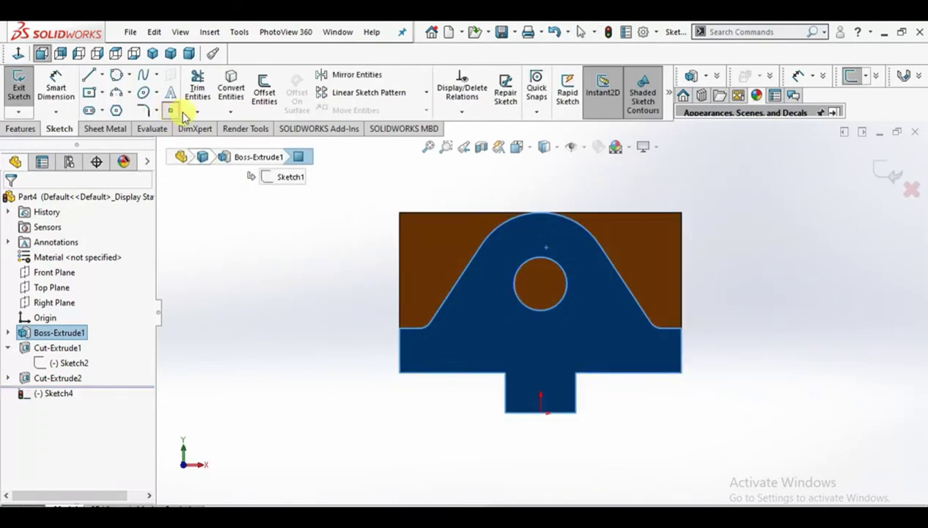
pyautogui.click(540, 212)
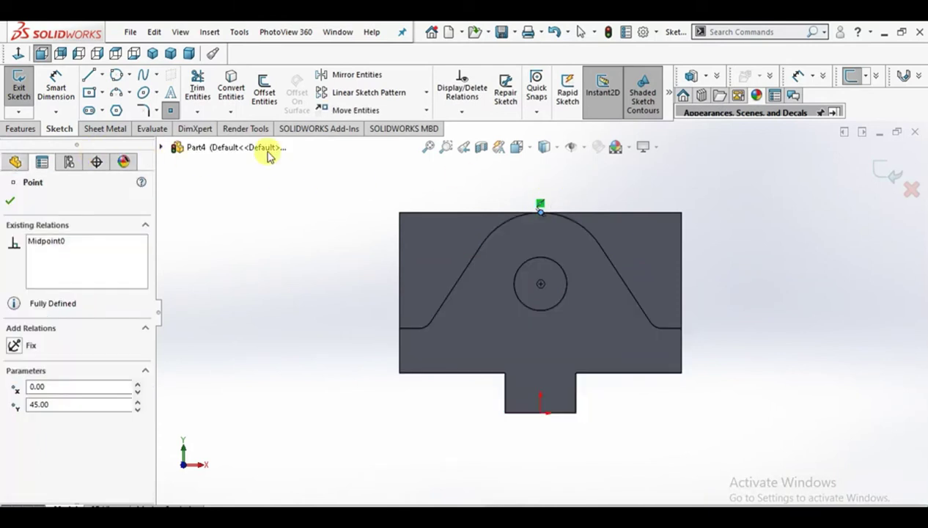
pyautogui.click(18, 84)
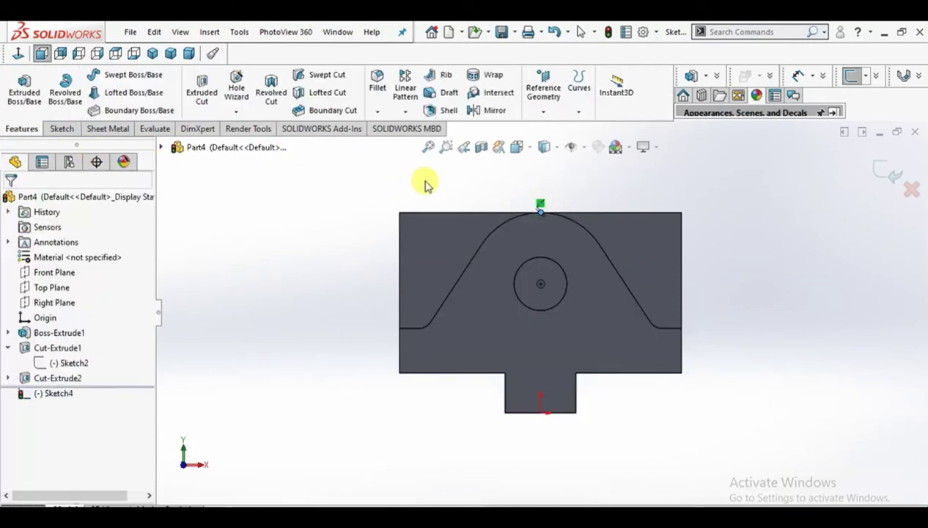
# Step: Create Plane1 tangent to the arch's curved top face
pyautogui.moveTo(586, 201)
pyautogui.mouseDown(button='middle')
pyautogui.moveTo(565, 215)
pyautogui.moveTo(564, 255)
pyautogui.mouseUp(button='middle')
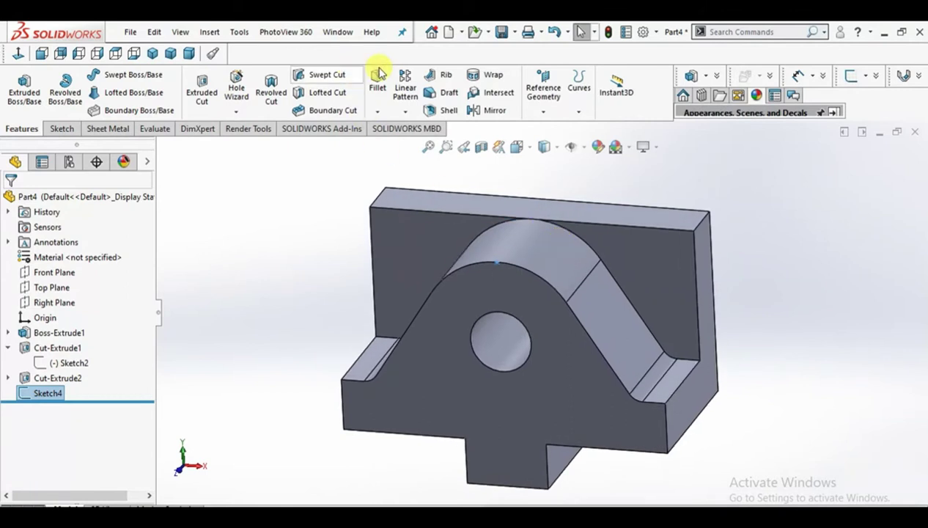
pyautogui.click(542, 110)
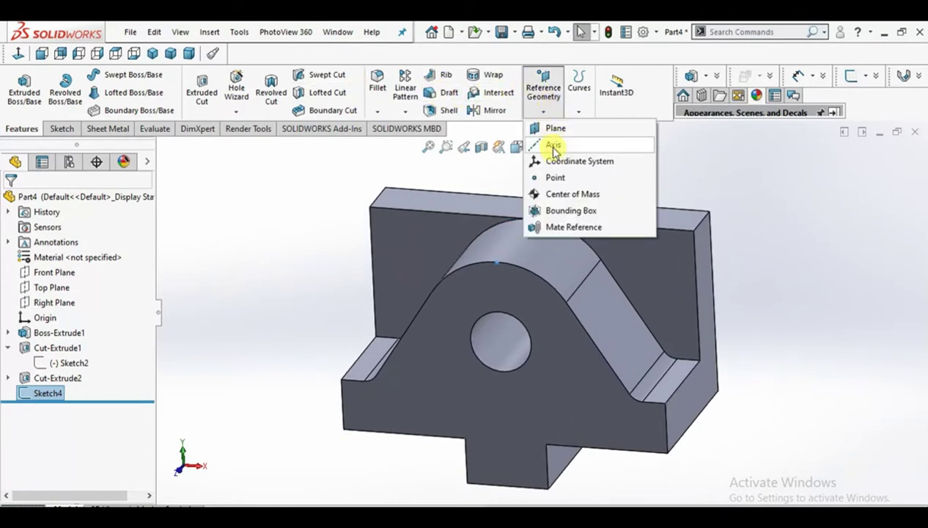
pyautogui.click(559, 128)
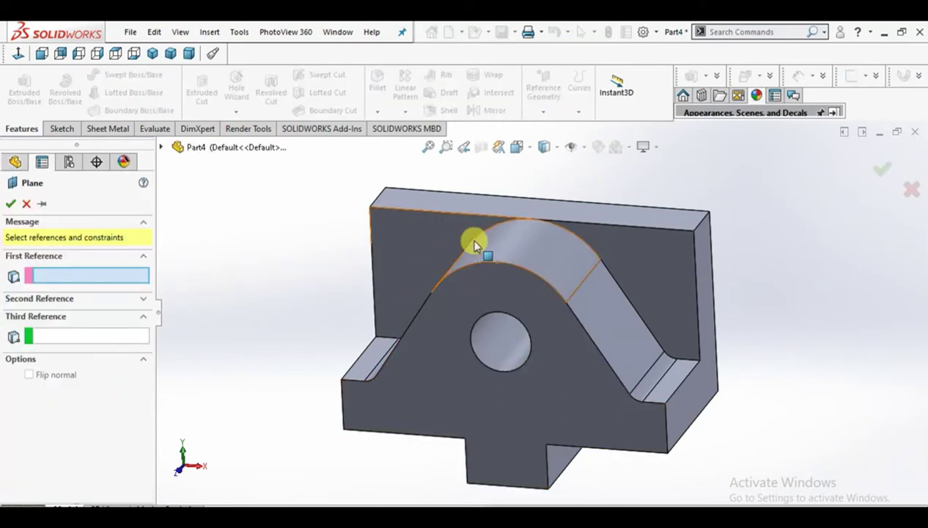
pyautogui.click(513, 240)
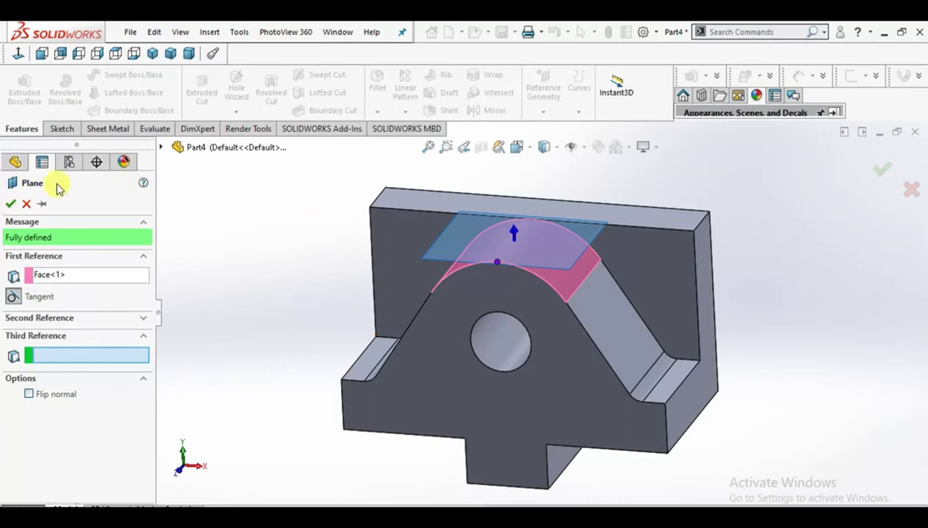
pyautogui.click(9, 205)
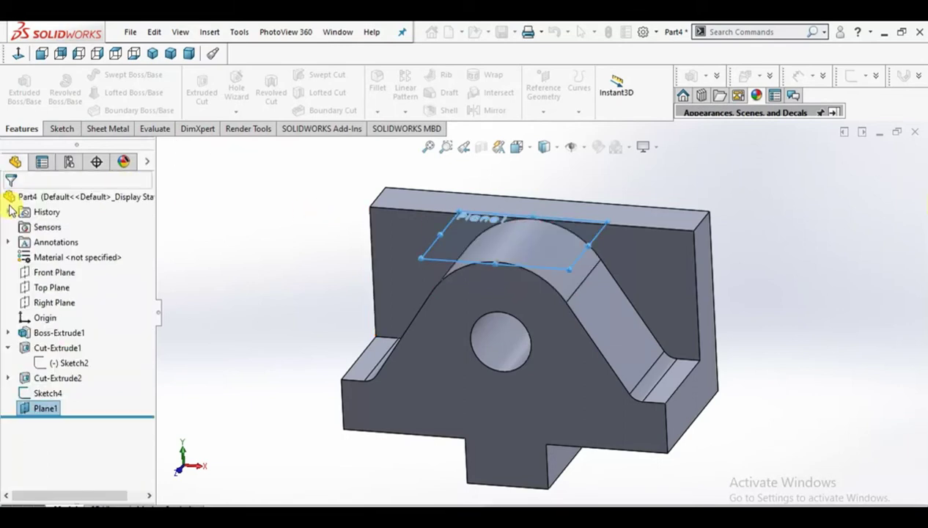
pyautogui.click(454, 246)
pyautogui.moveTo(460, 246)
pyautogui.mouseDown(button='middle')
pyautogui.moveTo(442, 243)
pyautogui.moveTo(404, 275)
pyautogui.moveTo(267, 233)
pyautogui.mouseUp(button='middle')
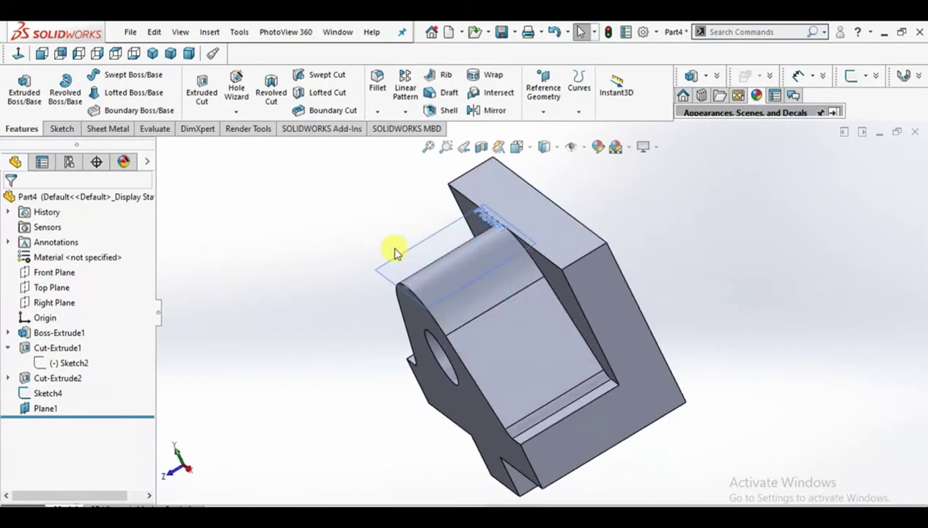
# Step: Start a sketch on Plane1 and place a point on the cylinder face
pyautogui.click(431, 247)
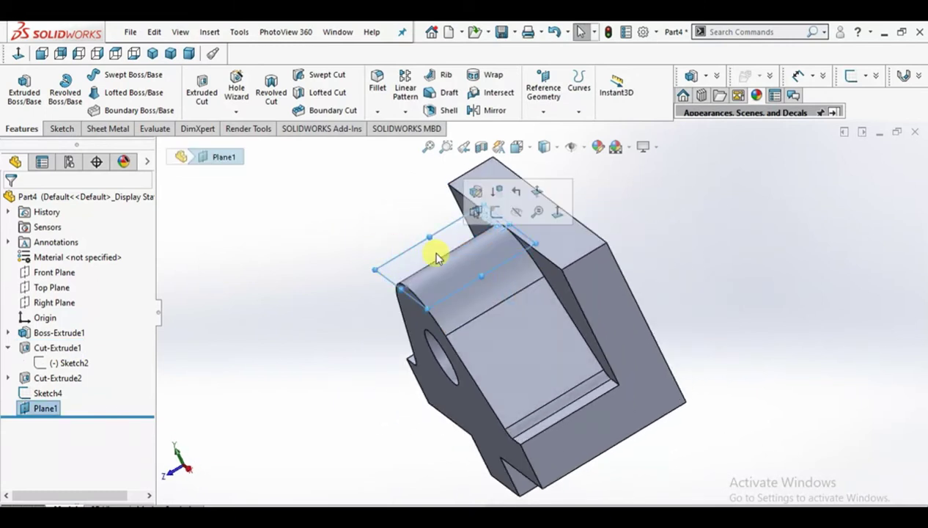
pyautogui.click(497, 212)
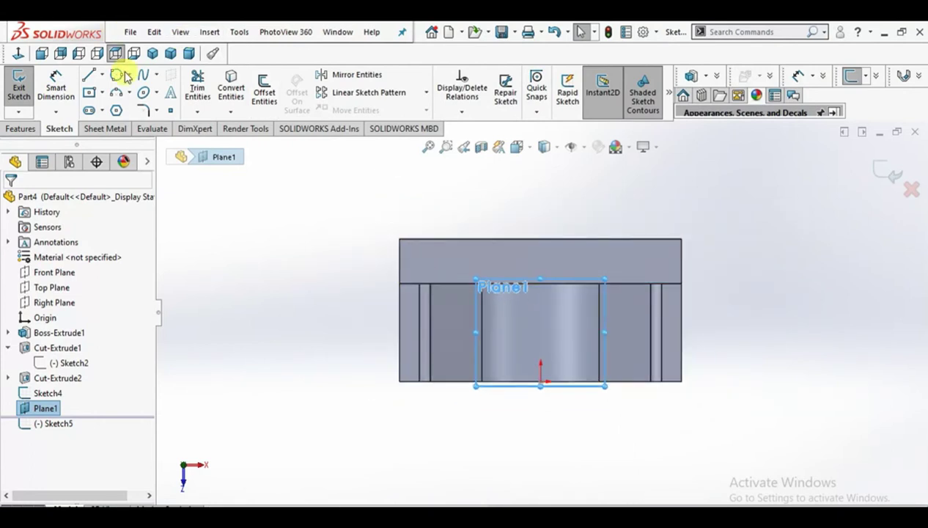
pyautogui.click(172, 111)
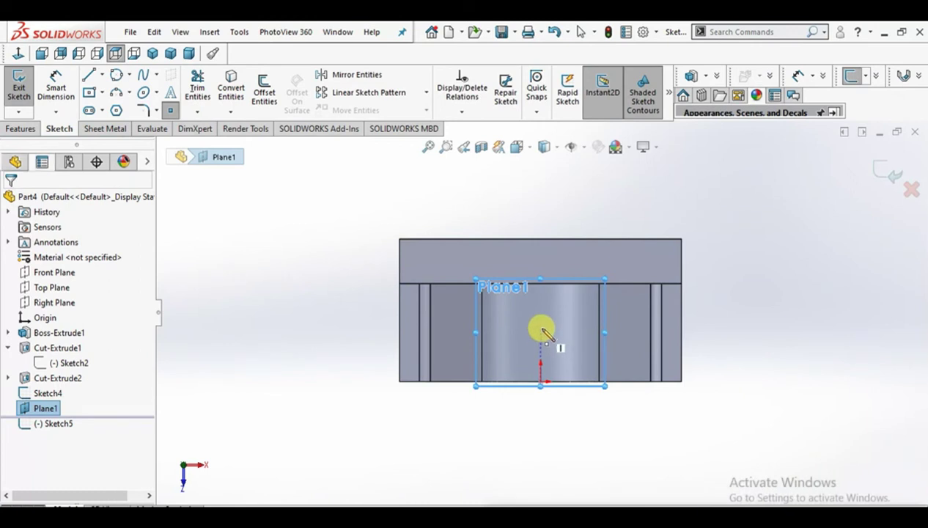
pyautogui.click(540, 334)
# Step: Dimension the point 20 mm below the top edge and make it vertical with the origin
pyautogui.click(65, 75)
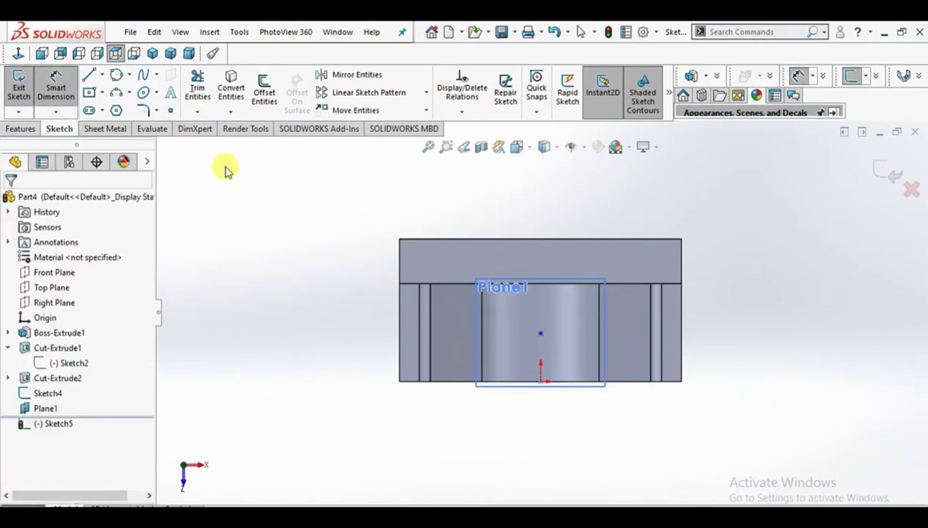
pyautogui.click(540, 336)
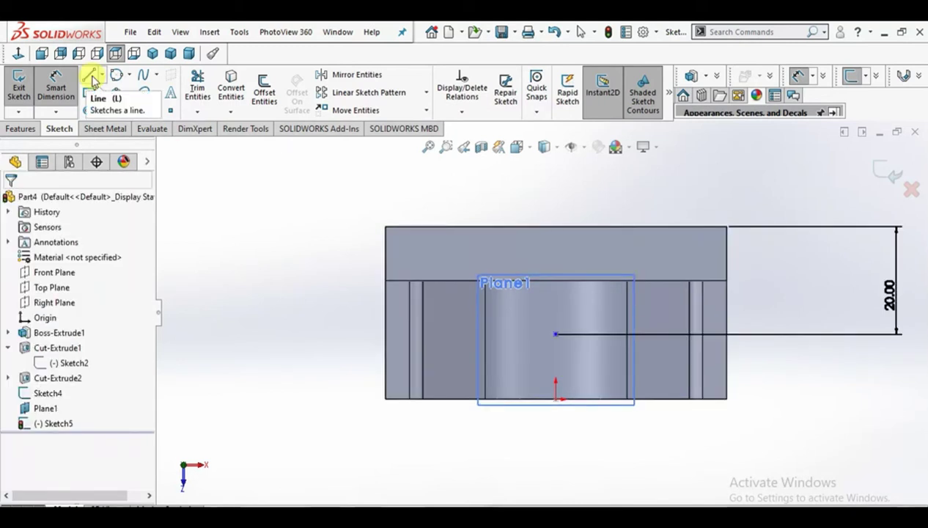
pyautogui.rightClick(207, 216)
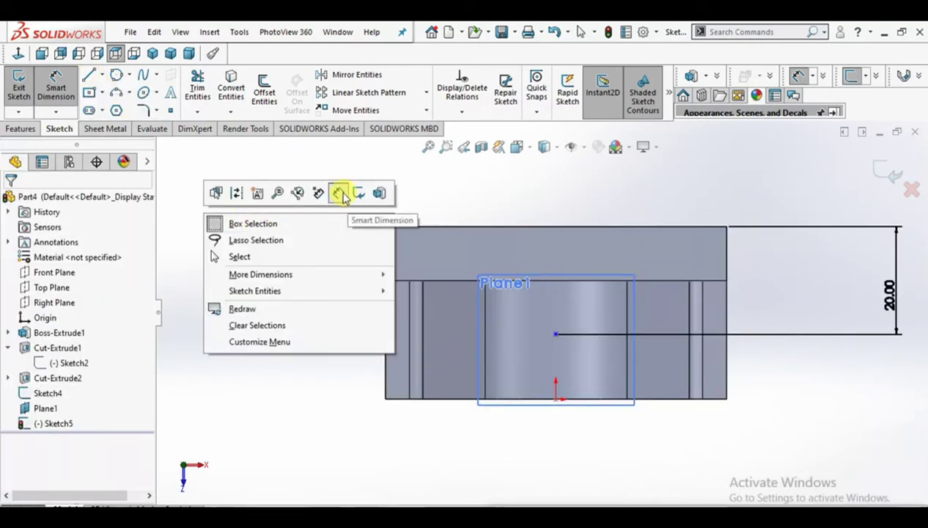
pyautogui.click(339, 193)
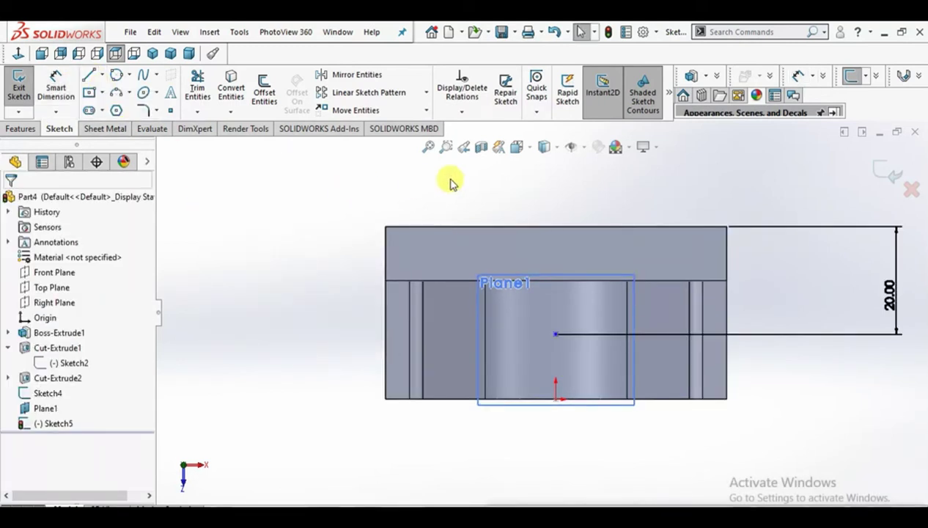
pyautogui.click(555, 337)
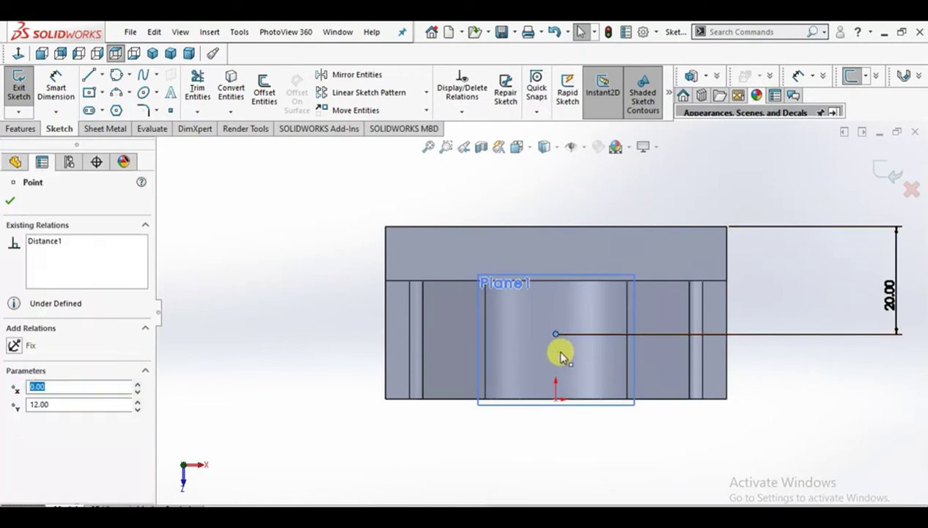
pyautogui.keyDown('ctrl'); pyautogui.click(555, 399); pyautogui.keyUp('ctrl')
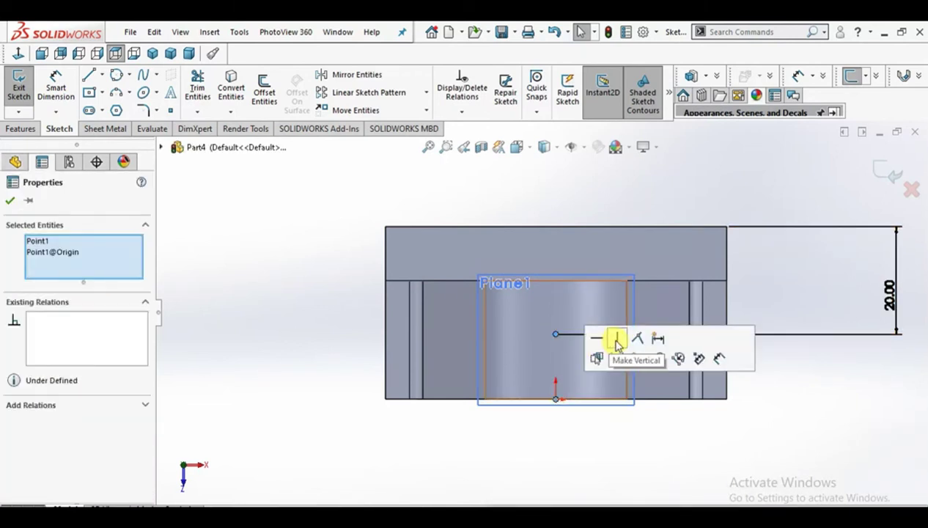
pyautogui.click(311, 343)
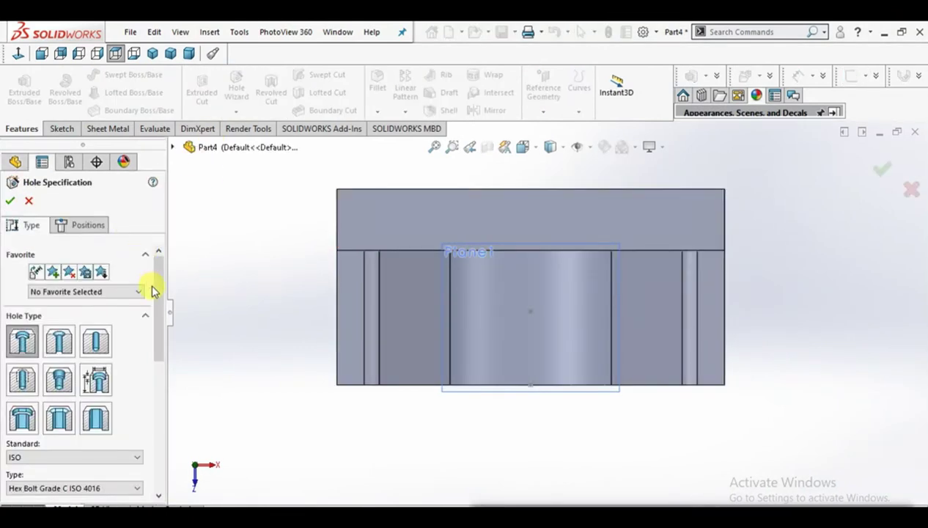
# Step: Set the counterbore to custom sizes 6/10/4 mm with Up To Next end condition
pyautogui.moveTo(153, 291)
pyautogui.mouseDown()
pyautogui.moveTo(149, 381)
pyautogui.moveTo(157, 343)
pyautogui.moveTo(178, 428)
pyautogui.mouseUp()
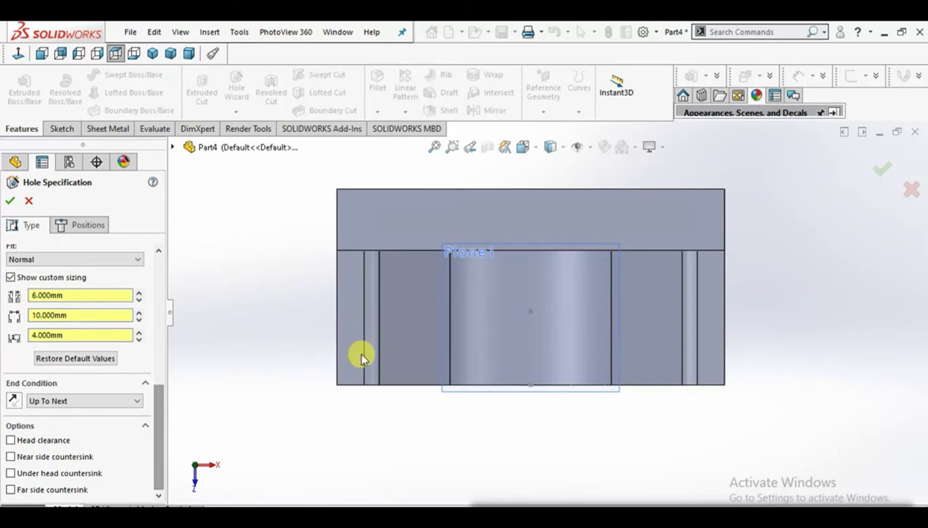
pyautogui.click(65, 231)
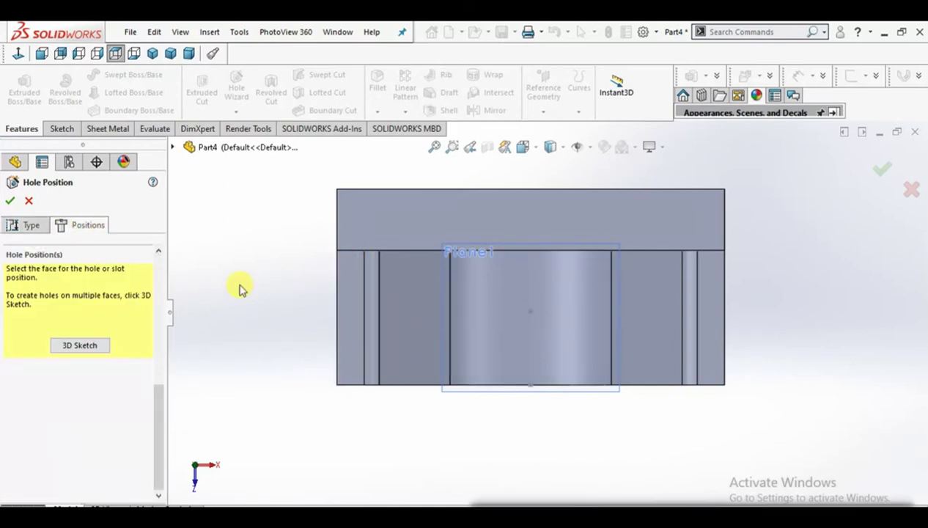
pyautogui.click(544, 327)
# Step: Position the counterbore centre on the sketched point on the cylinder face
pyautogui.click(537, 313)
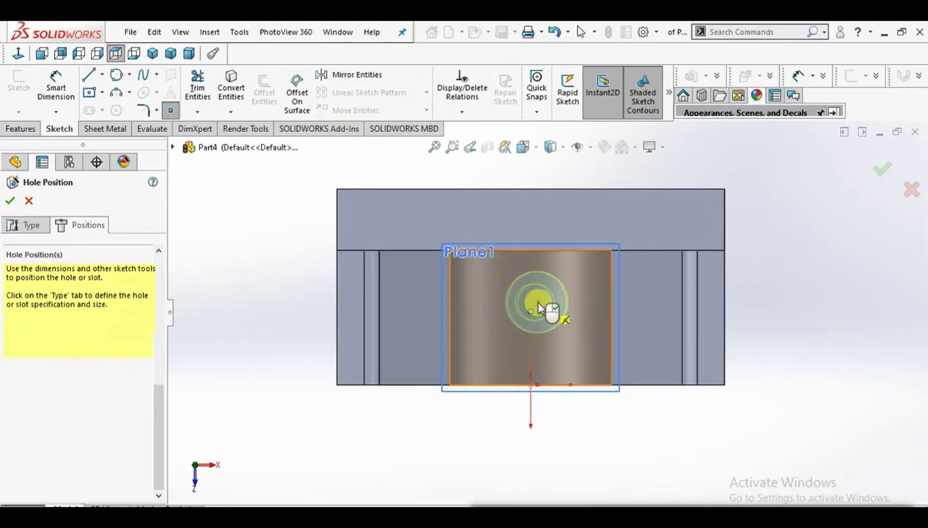
pyautogui.click(533, 308)
pyautogui.scroll(-3, 534, 307)
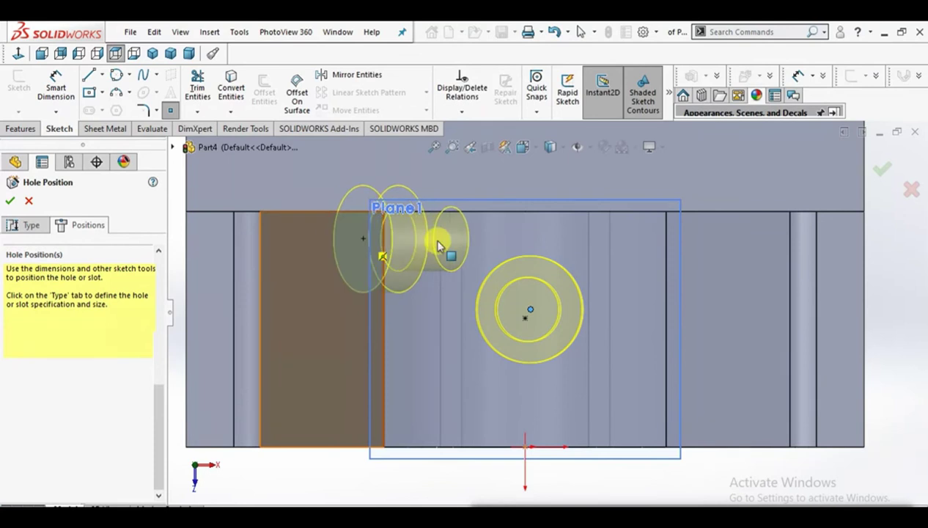
pyautogui.click(531, 312)
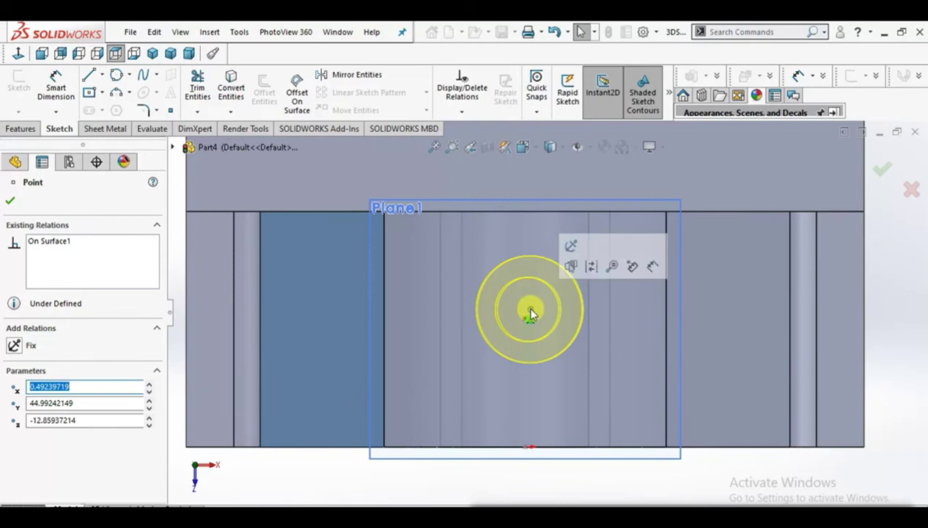
pyautogui.click(524, 322)
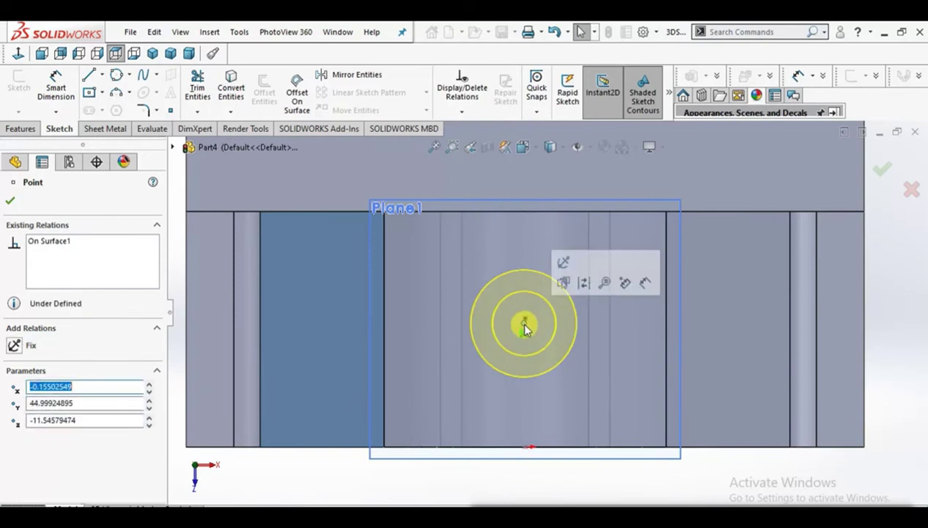
pyautogui.click(526, 310)
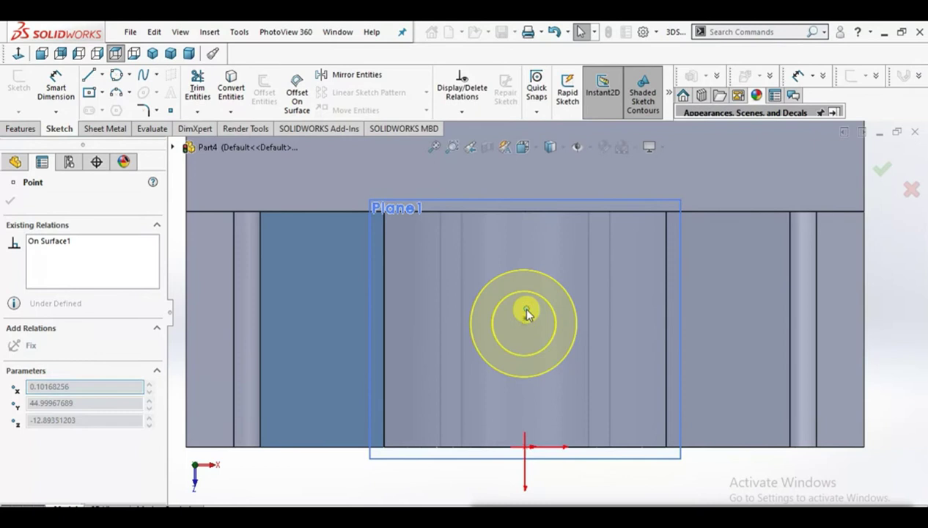
pyautogui.moveTo(528, 322); pyautogui.dragTo(525, 320)
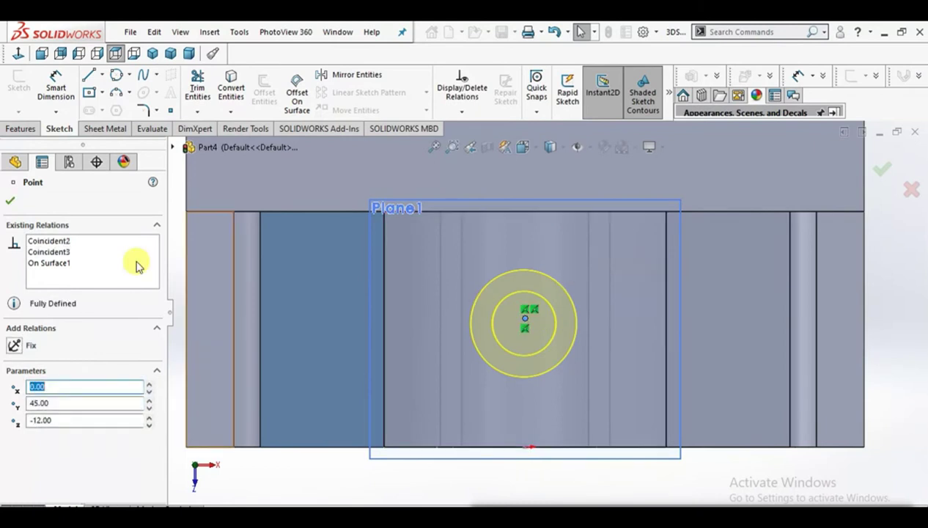
pyautogui.click(11, 203)
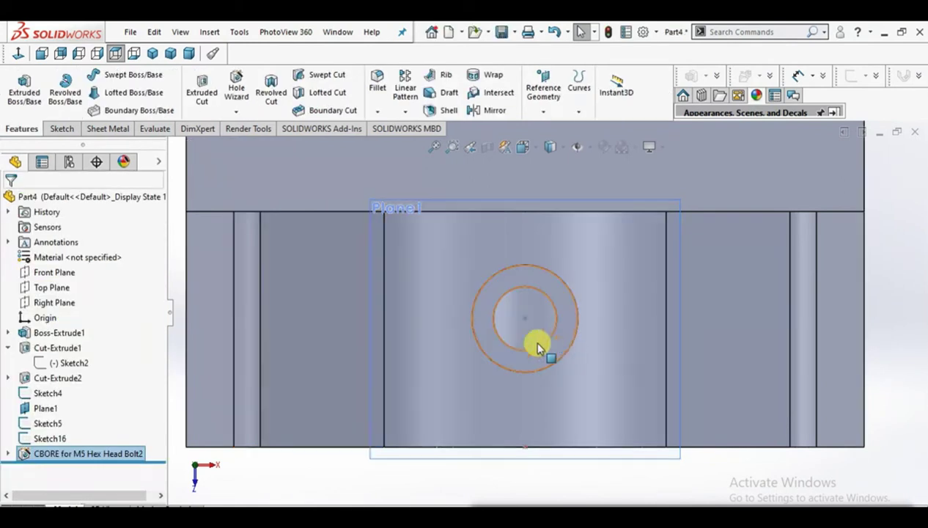
# Step: Hide Sketch16 and Plane1, orbiting to inspect the counterbored part
pyautogui.moveTo(478, 405); pyautogui.dragTo(407, 283, button='middle')
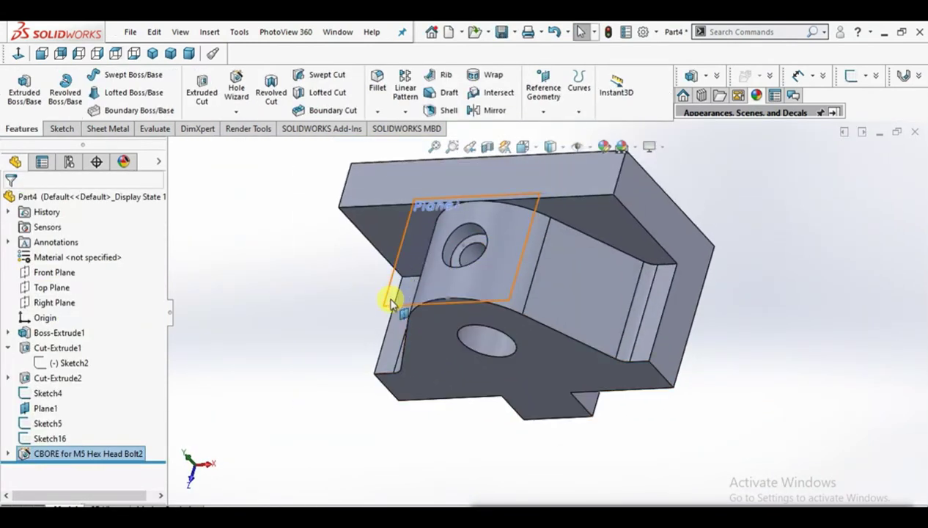
pyautogui.moveTo(391, 305); pyautogui.dragTo(366, 310, button='middle')
pyautogui.rightClick(30, 437)
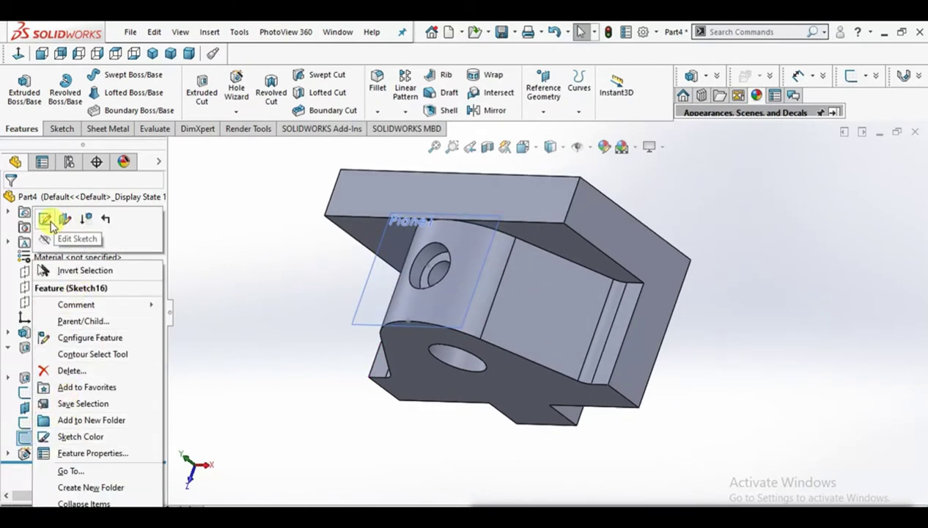
pyautogui.click(50, 240)
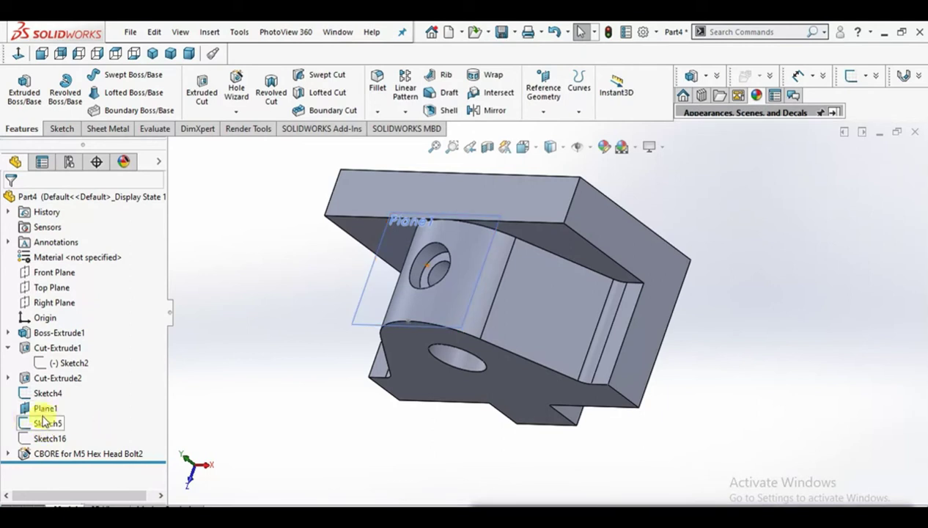
pyautogui.rightClick(43, 408)
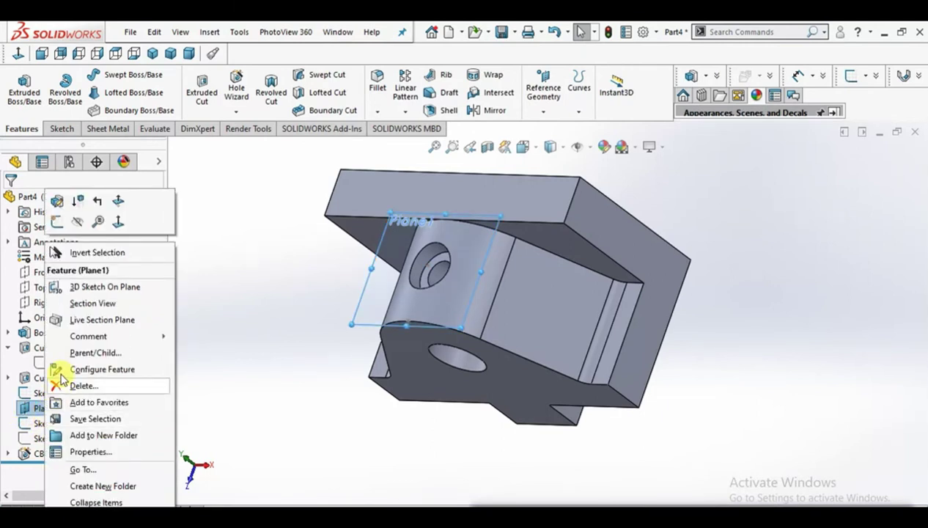
pyautogui.click(82, 229)
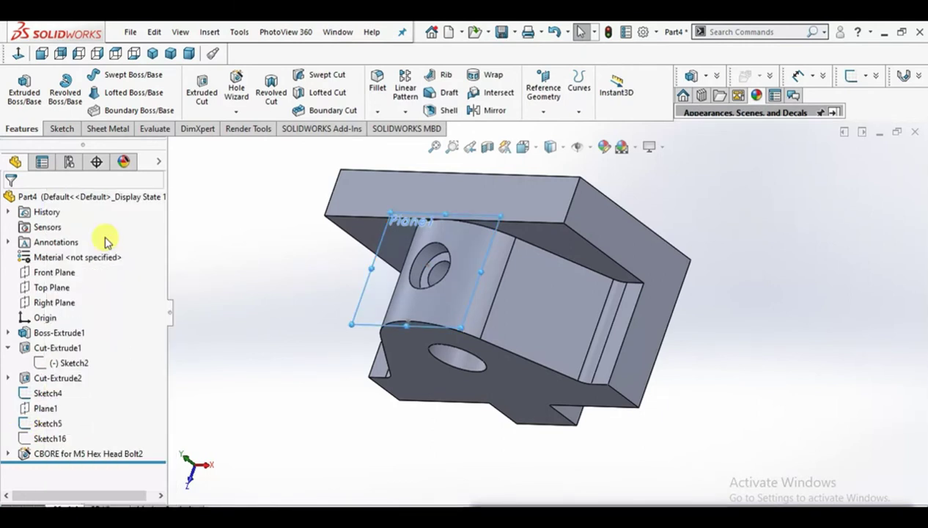
pyautogui.moveTo(393, 327)
pyautogui.mouseDown(button='middle')
pyautogui.moveTo(449, 236)
pyautogui.moveTo(449, 261)
pyautogui.mouseUp(button='middle')
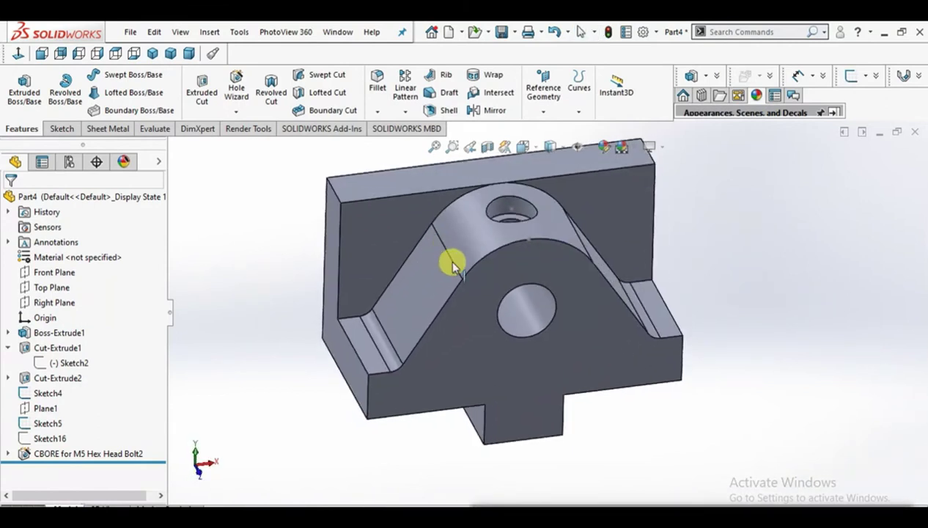
pyautogui.moveTo(524, 342)
pyautogui.mouseDown(button='middle')
pyautogui.moveTo(489, 212)
pyautogui.moveTo(518, 175)
pyautogui.mouseUp(button='middle')
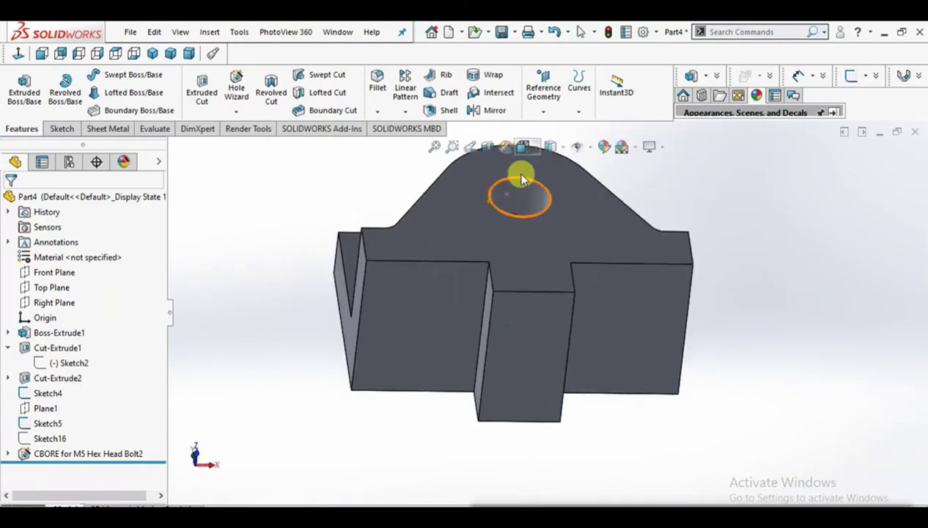
pyautogui.click(509, 336)
# Step: Sketch a vertical line from top edge midpoint to bottom edge on the lower block's face
pyautogui.click(554, 299)
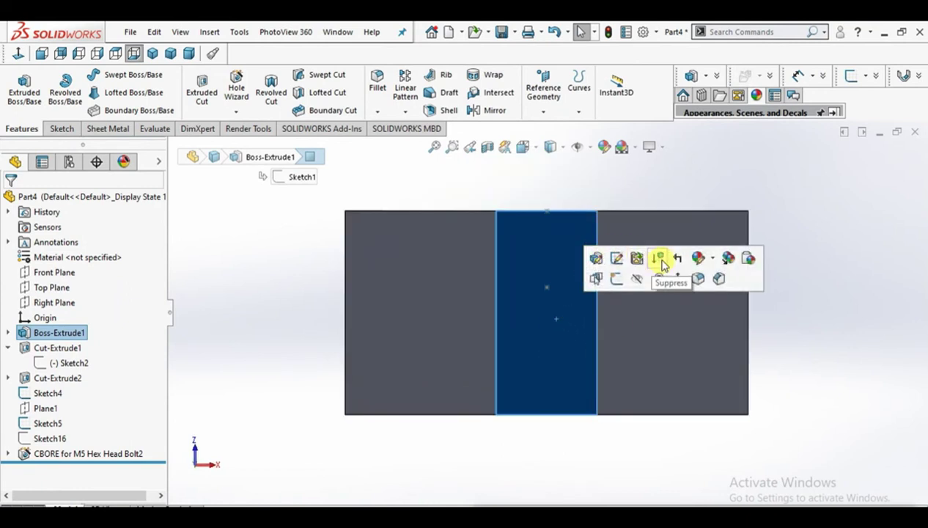
pyautogui.click(621, 276)
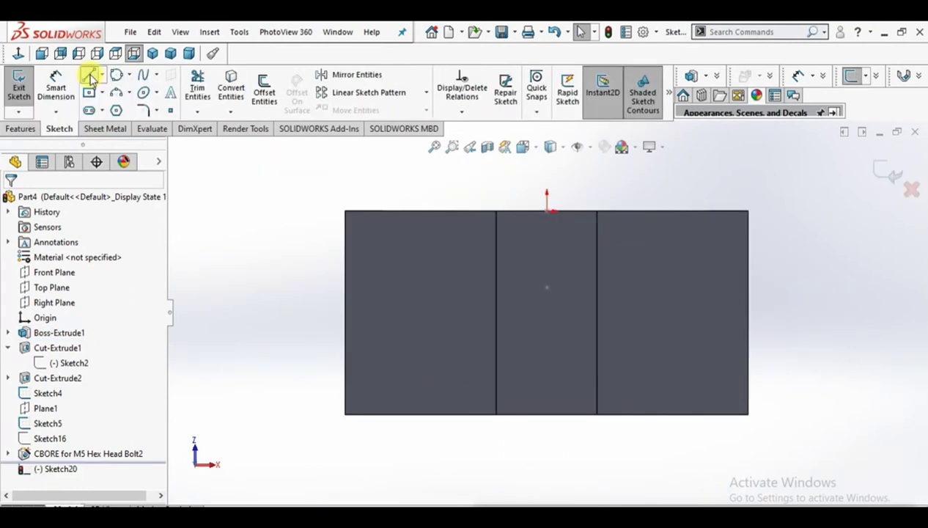
pyautogui.press('l')
pyautogui.click(546, 212)
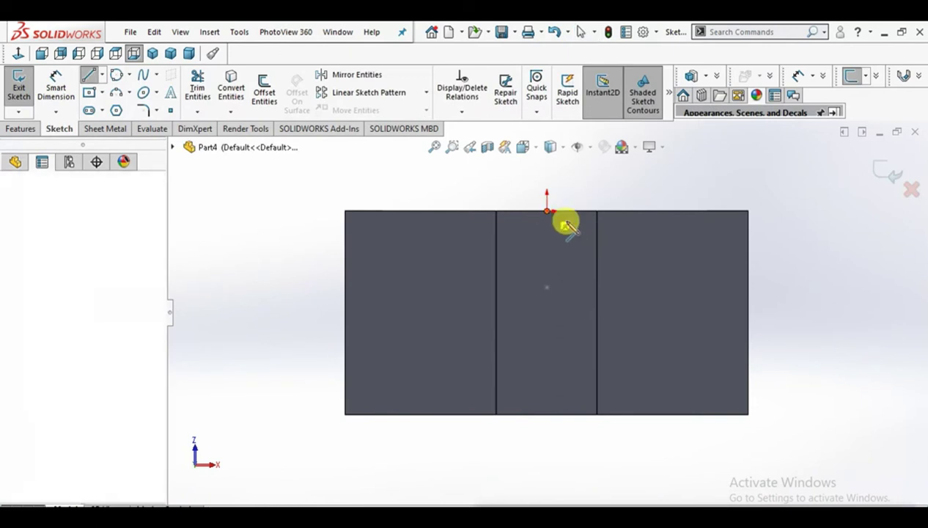
pyautogui.click(547, 415)
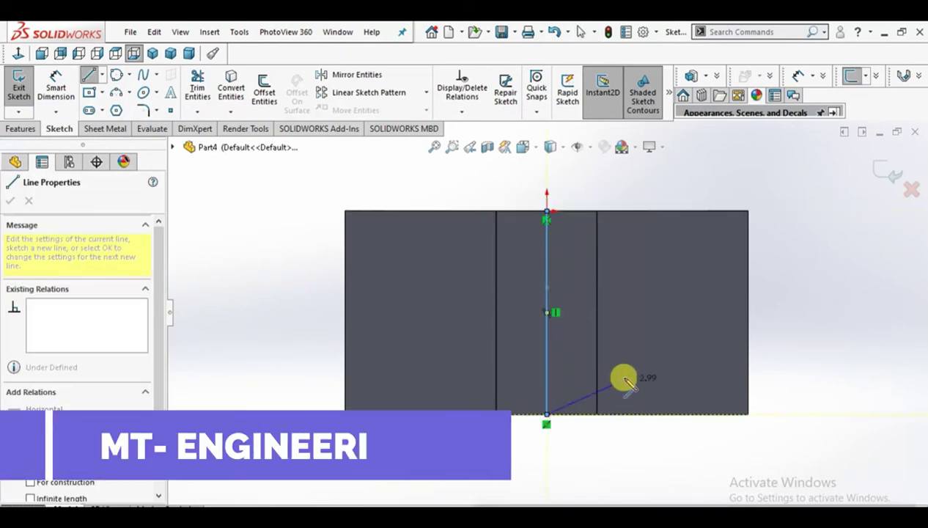
pyautogui.rightClick(806, 334)
pyautogui.click(788, 338)
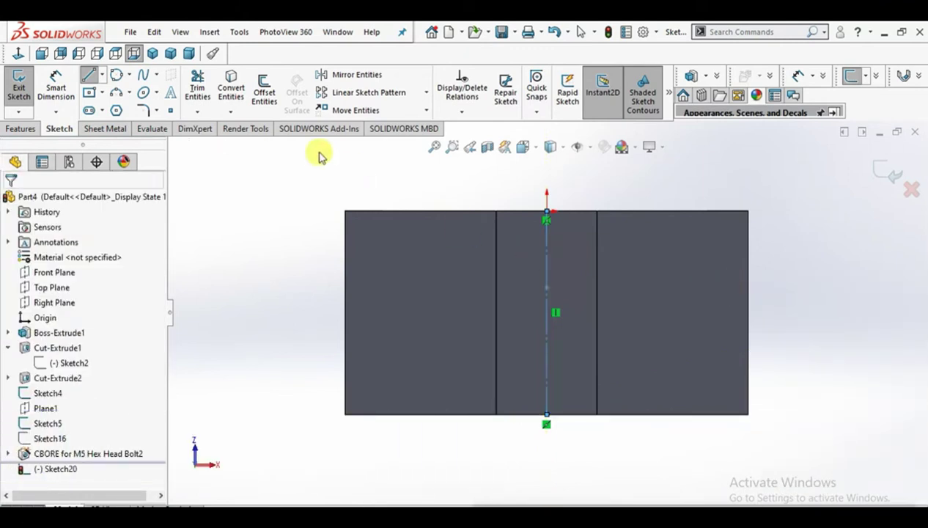
pyautogui.press('Escape')
# Step: Place two sketch points along the vertical line
pyautogui.click(170, 112)
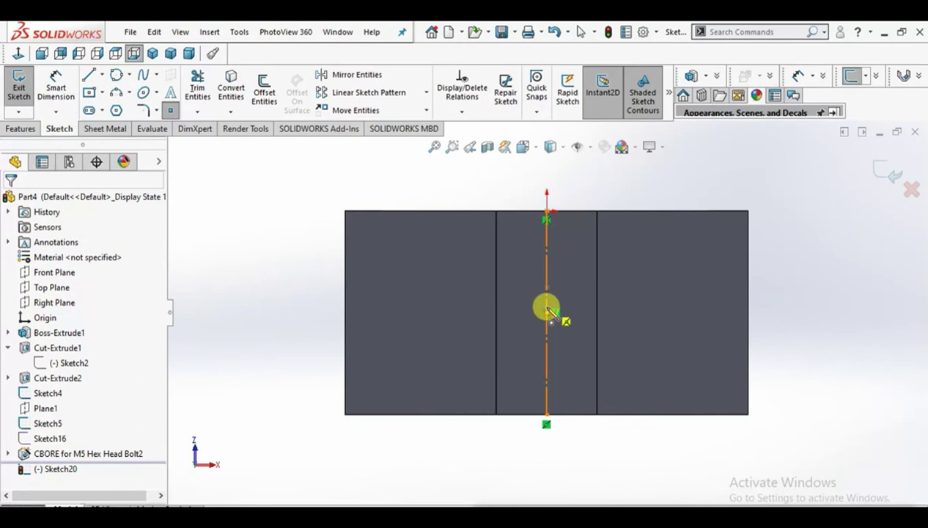
pyautogui.click(562, 313)
pyautogui.click(546, 356)
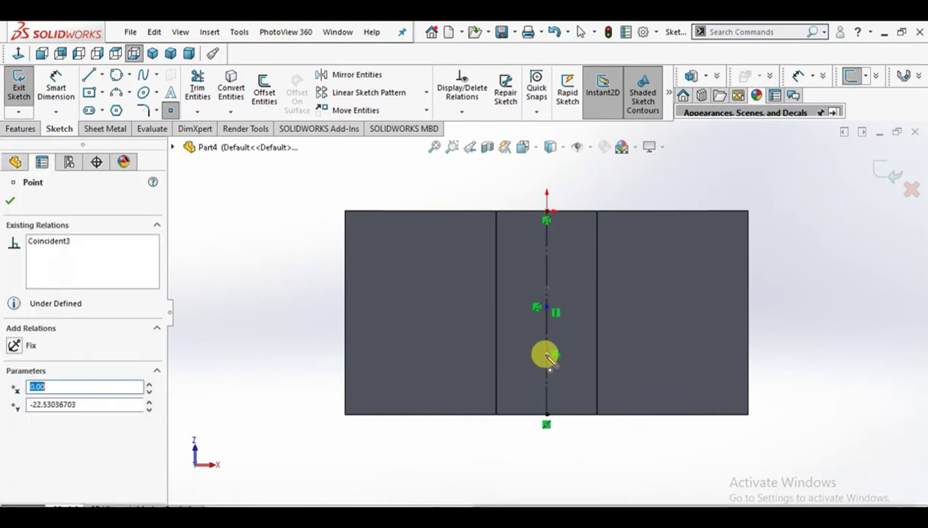
pyautogui.moveTo(429, 196); pyautogui.dragTo(393, 314, button='middle')
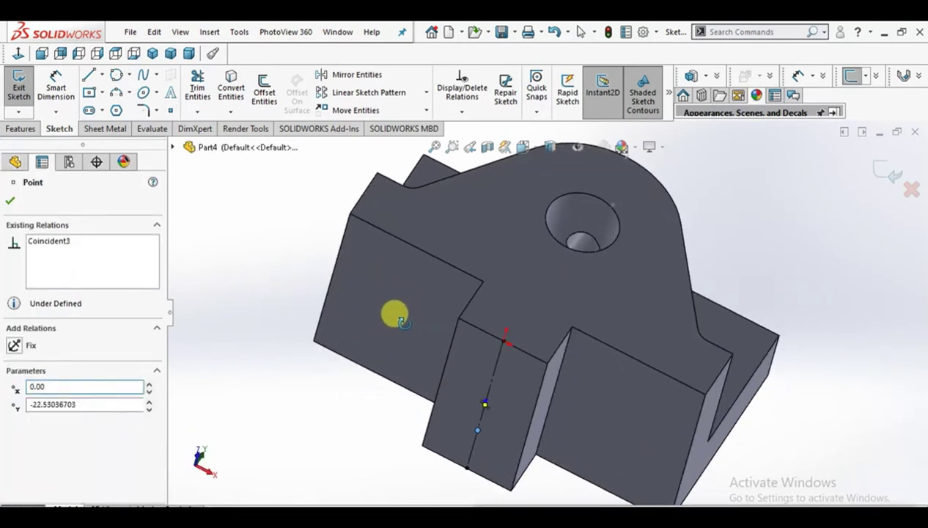
# Step: Dimension the upper point 8 mm from the top edge
pyautogui.click(55, 87)
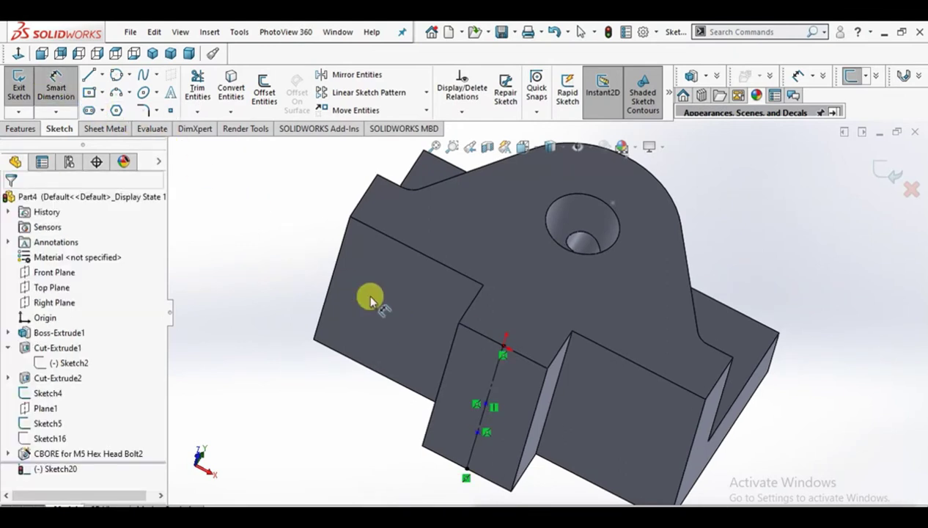
pyautogui.click(488, 433)
pyautogui.click(487, 403)
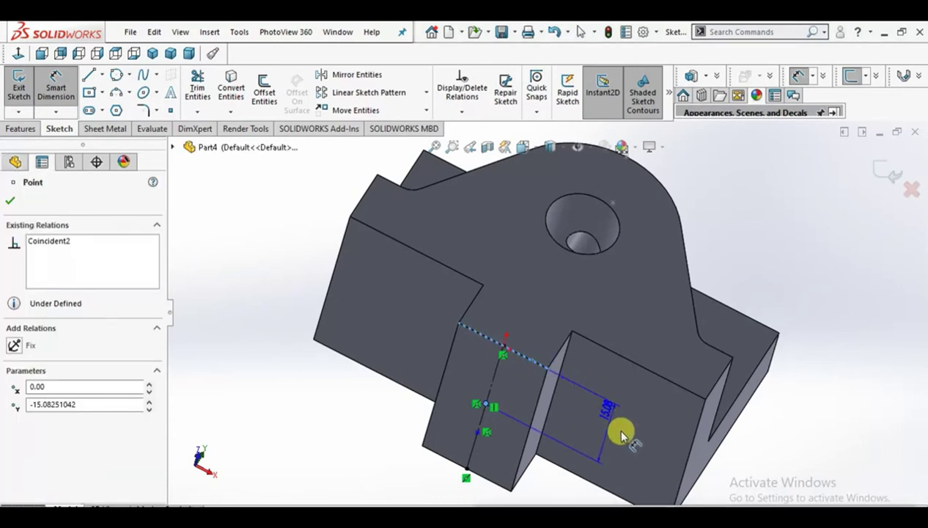
pyautogui.click(742, 451)
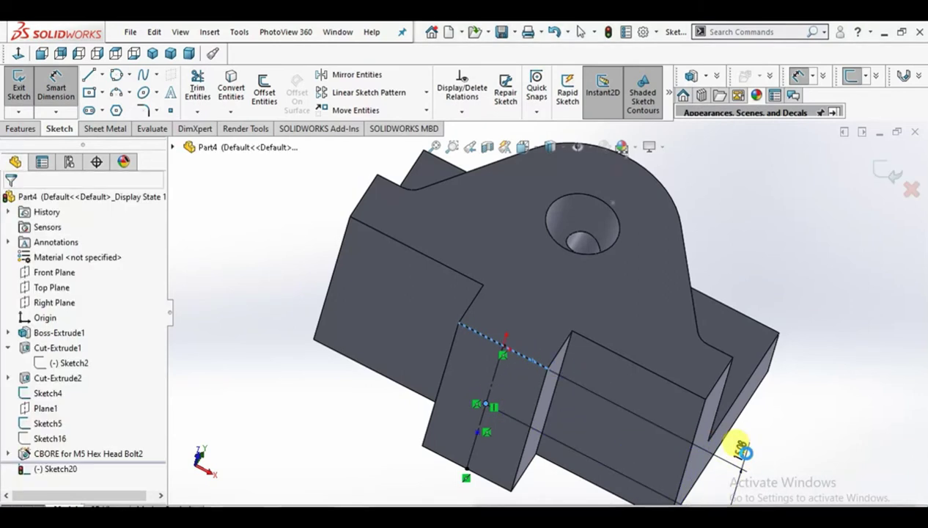
pyautogui.write('8')
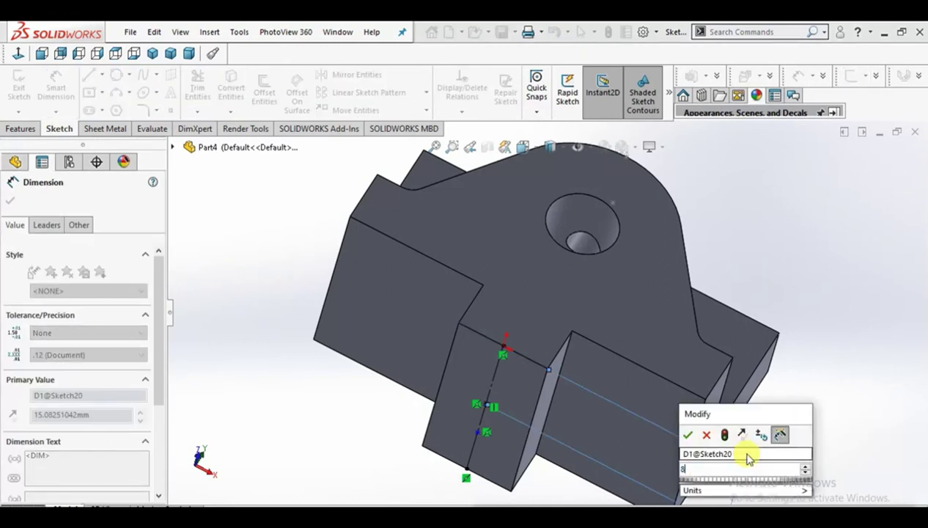
pyautogui.press('Return')
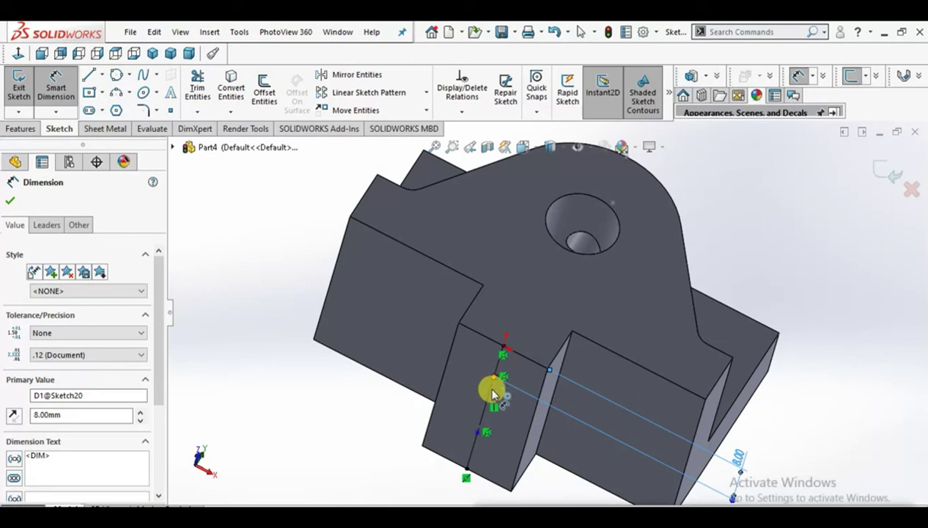
# Step: Space the lower point 16 mm from the upper point and exit the sketch
pyautogui.click(493, 380)
pyautogui.click(477, 438)
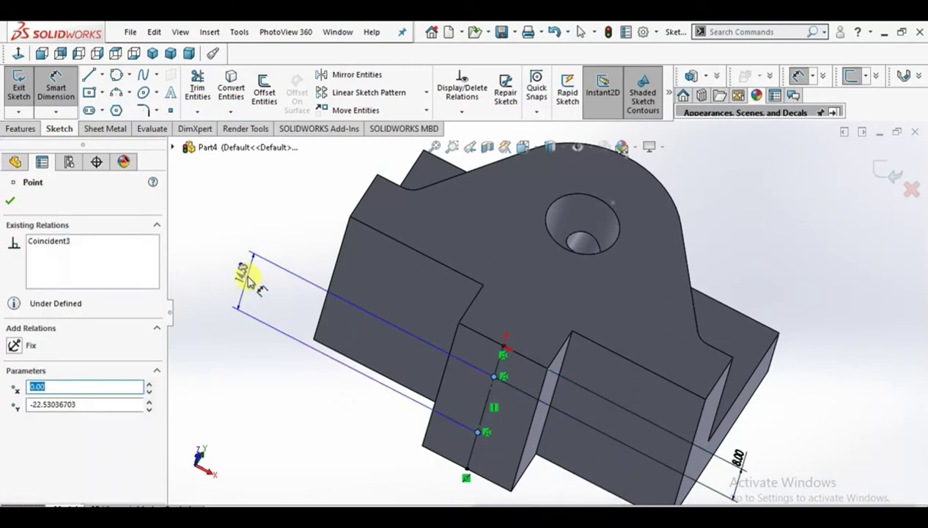
pyautogui.click(250, 281)
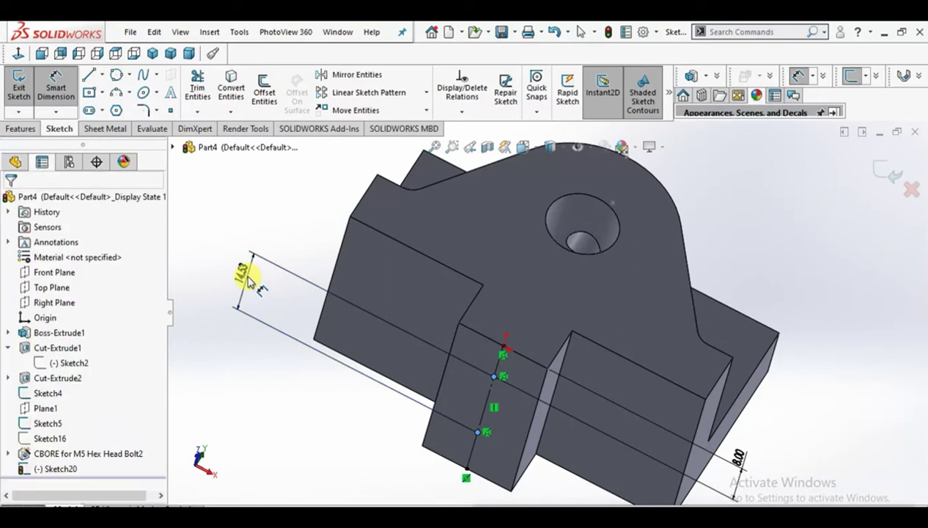
pyautogui.click(249, 281)
pyautogui.write('16')
pyautogui.press('Return')
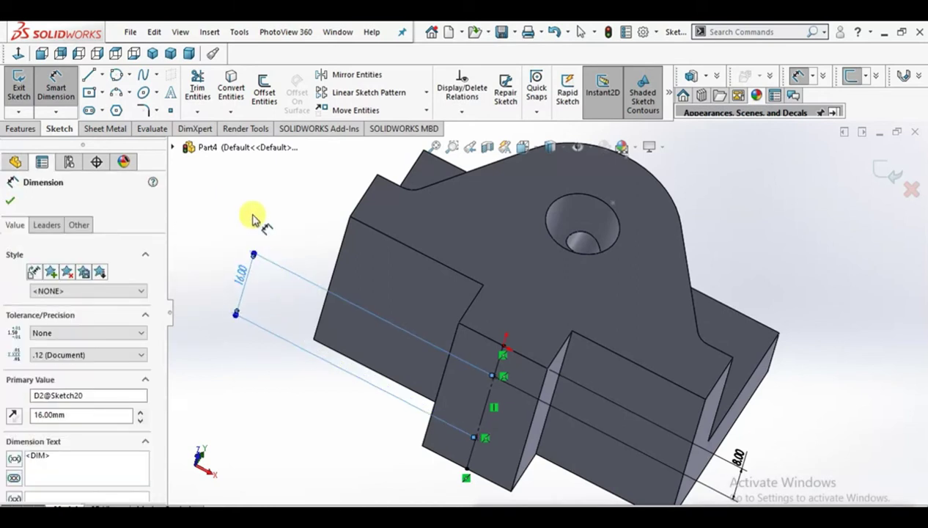
pyautogui.click(251, 220)
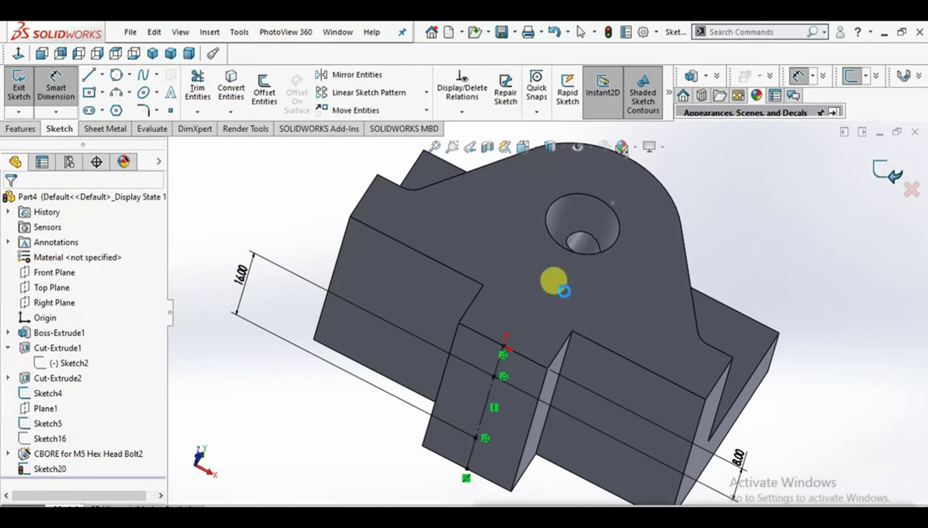
pyautogui.hotkey('ctrl', 'b')
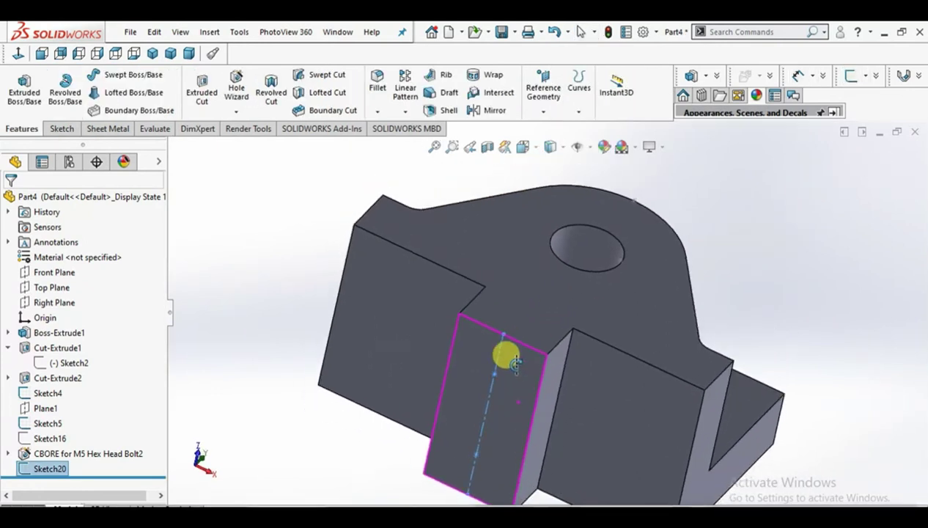
# Step: View the narrow front face holding the two points Normal To
pyautogui.click(597, 225)
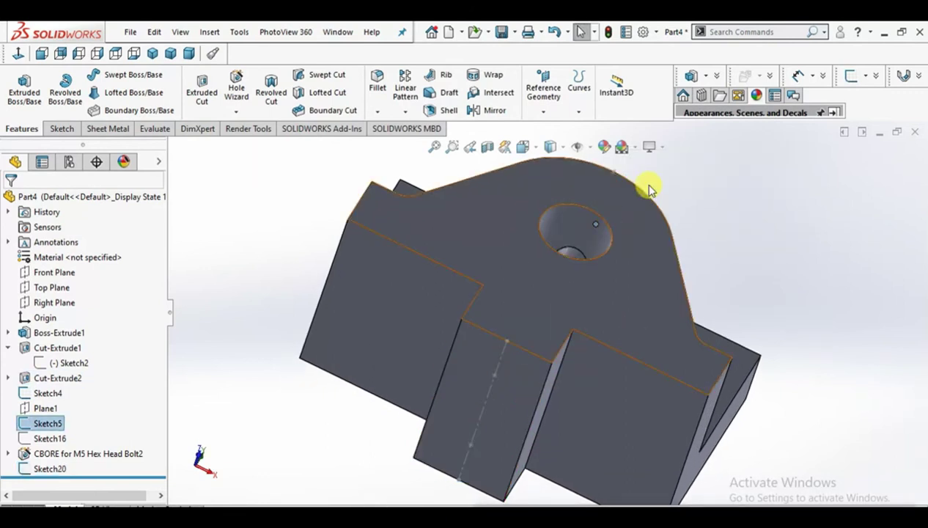
pyautogui.press('Escape')
pyautogui.click(613, 173)
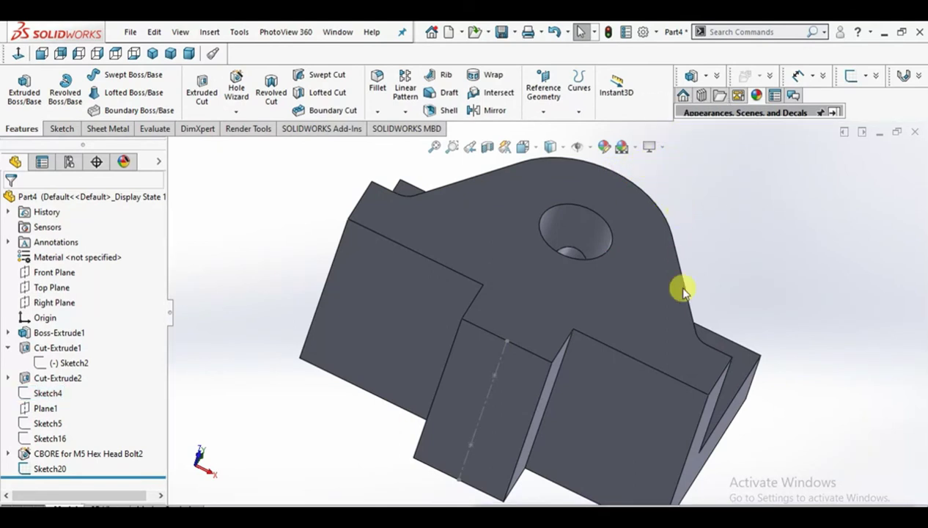
pyautogui.click(513, 378)
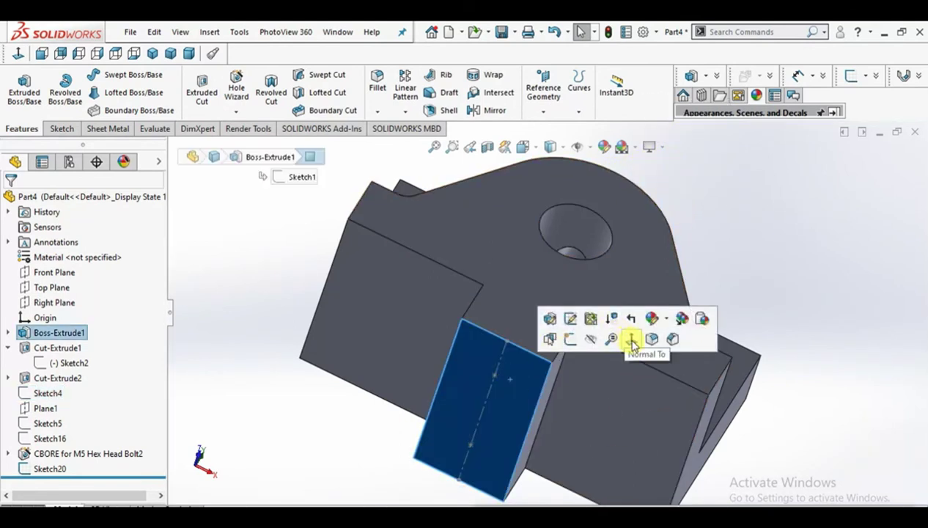
pyautogui.click(630, 339)
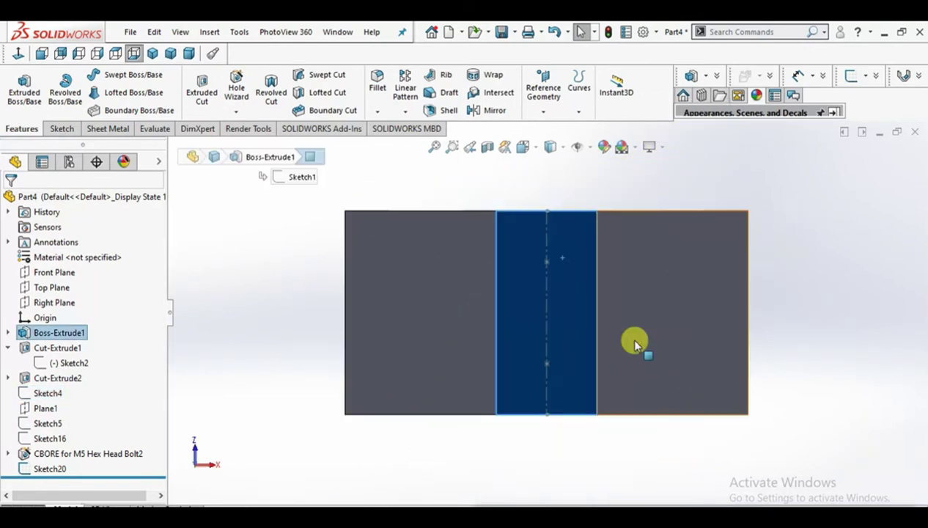
pyautogui.click(269, 275)
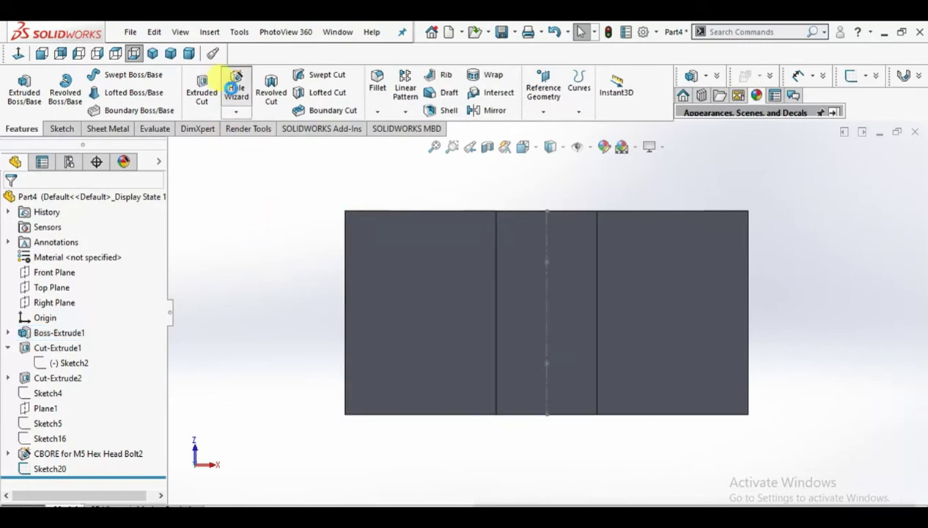
# Step: Start a Hole Wizard ISO dowel hole with size Ø6.0
pyautogui.click(233, 87)
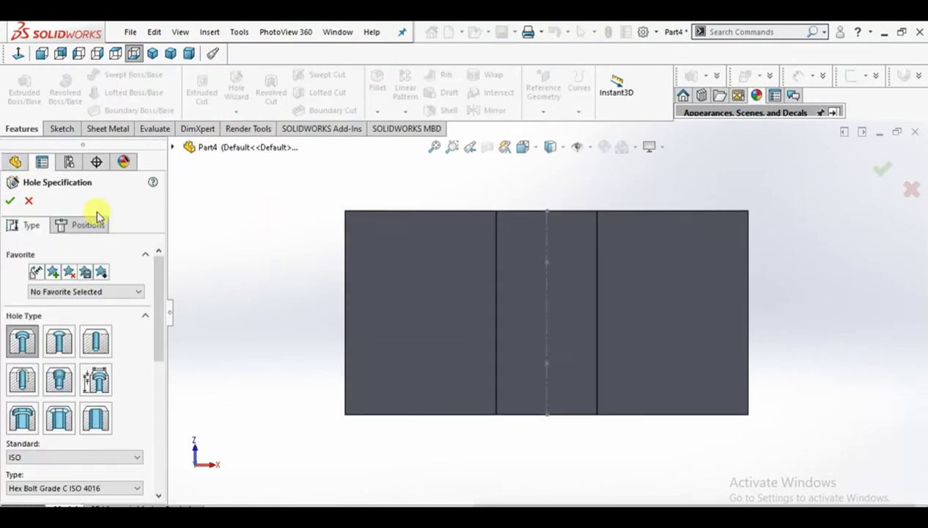
pyautogui.click(96, 341)
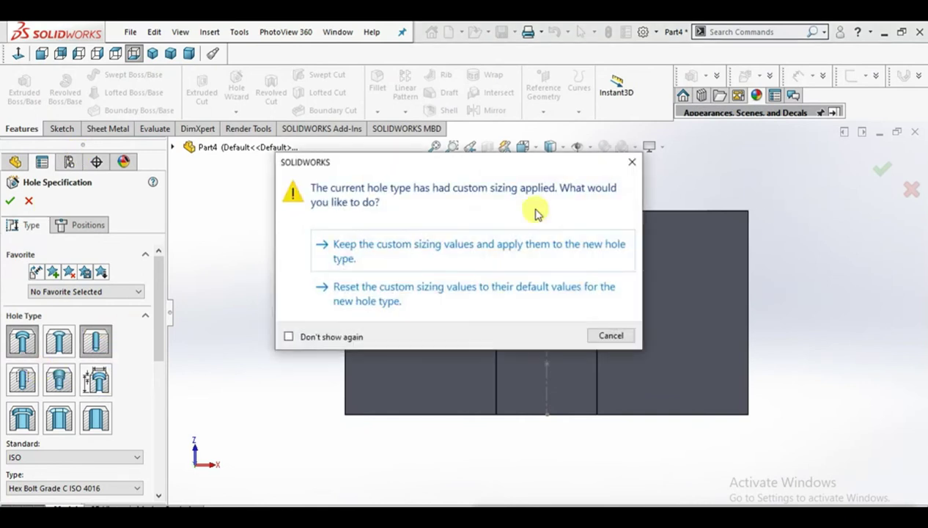
pyautogui.click(433, 251)
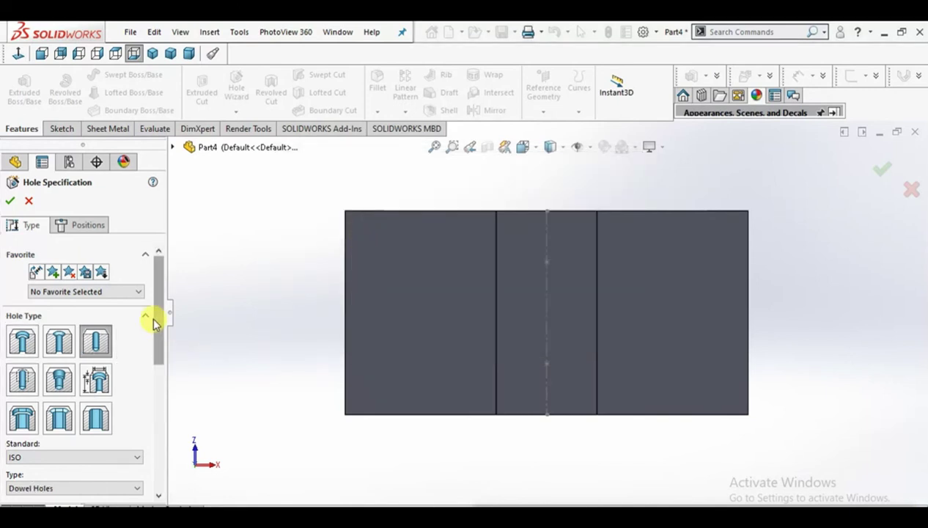
pyautogui.moveTo(163, 321); pyautogui.dragTo(153, 446)
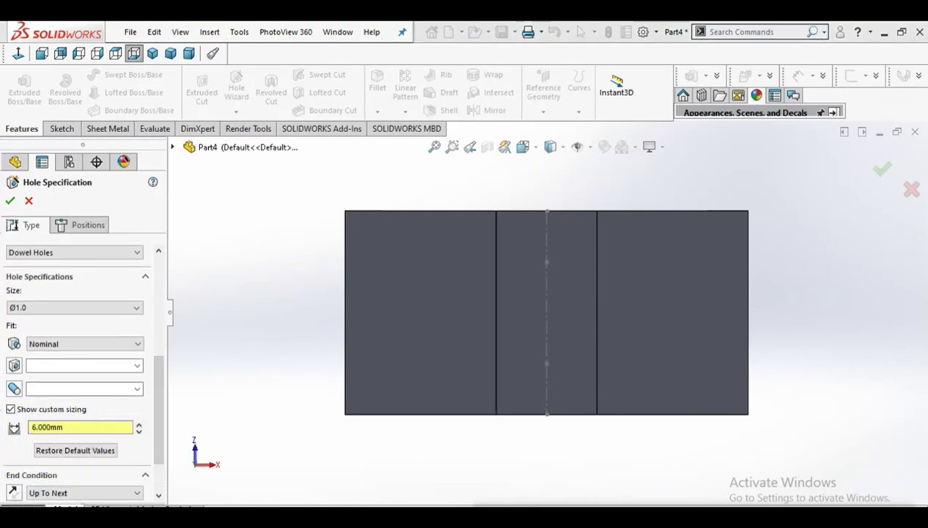
pyautogui.scroll(2, 155, 410)
pyautogui.click(104, 400)
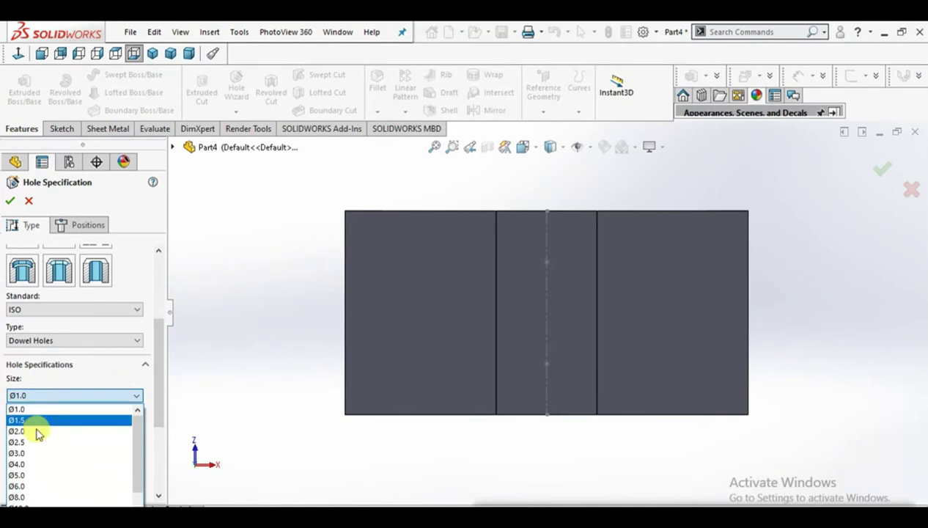
pyautogui.click(56, 486)
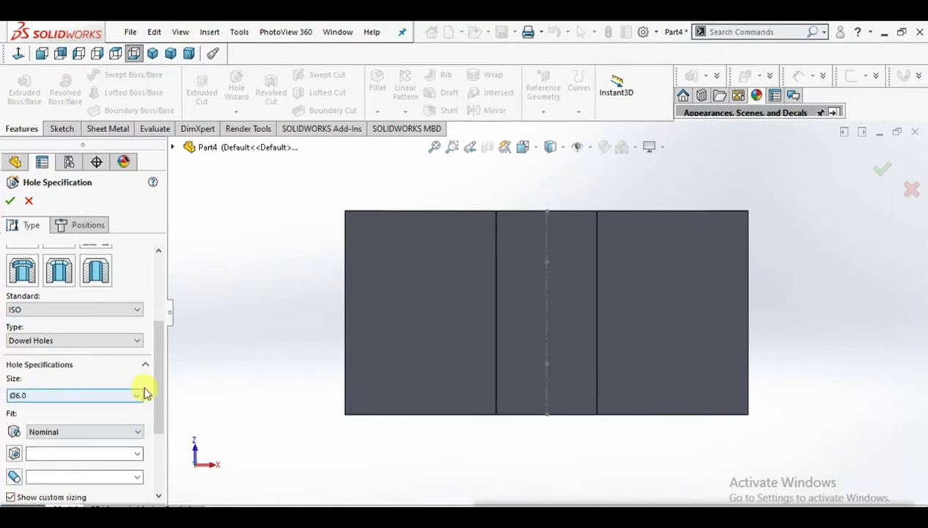
# Step: Set the dowel hole end condition to Blind, 16 mm deep
pyautogui.moveTo(160, 369); pyautogui.dragTo(159, 458)
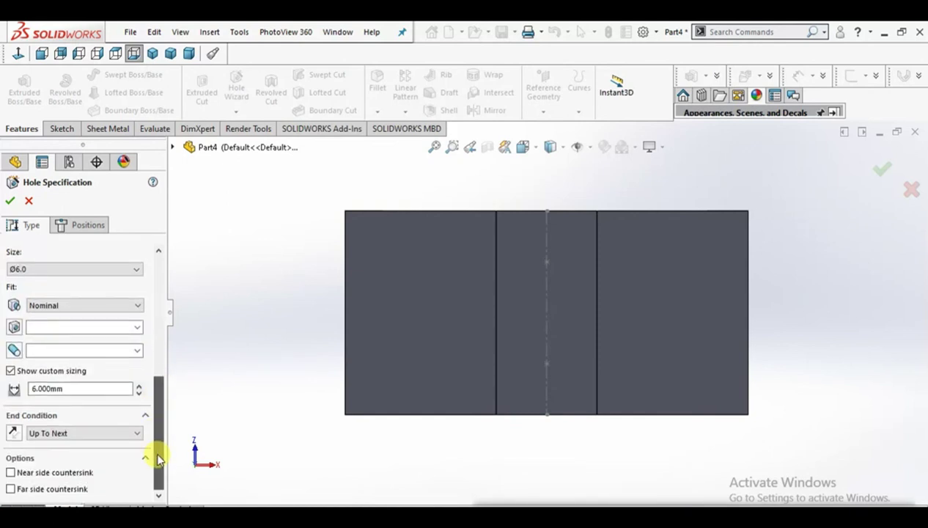
pyautogui.click(47, 435)
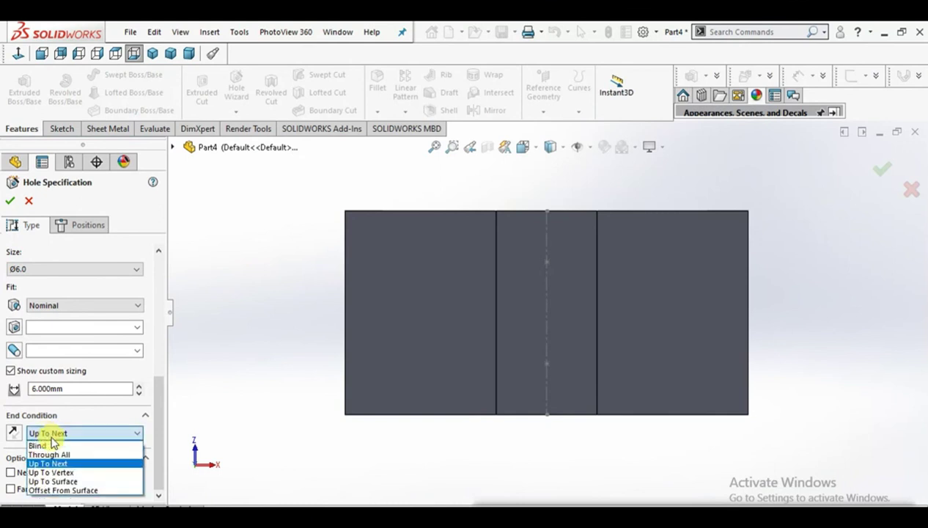
pyautogui.click(64, 444)
pyautogui.write('16')
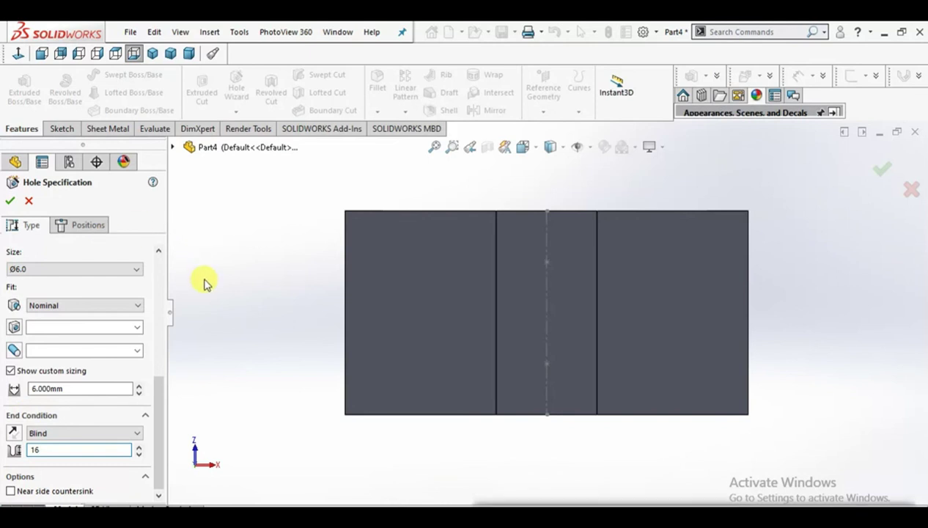
pyautogui.press('Return')
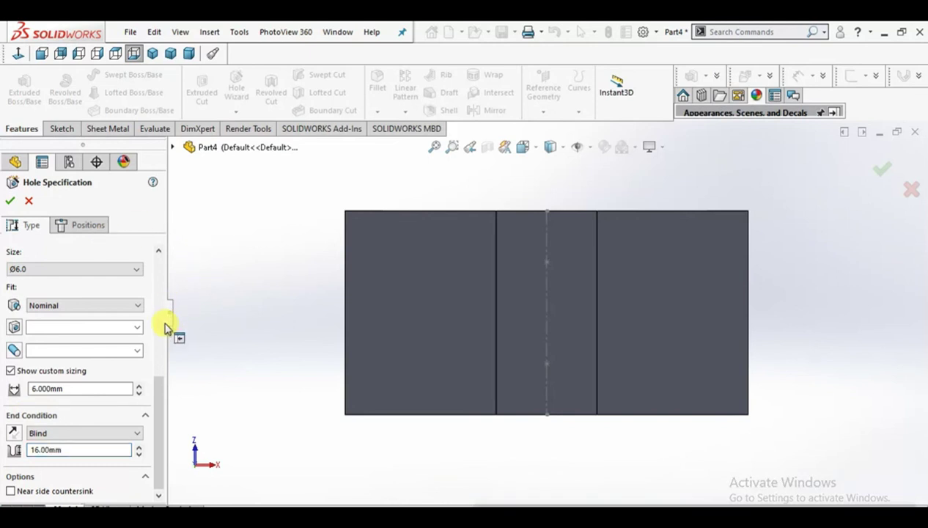
pyautogui.scroll(-1, 153, 410)
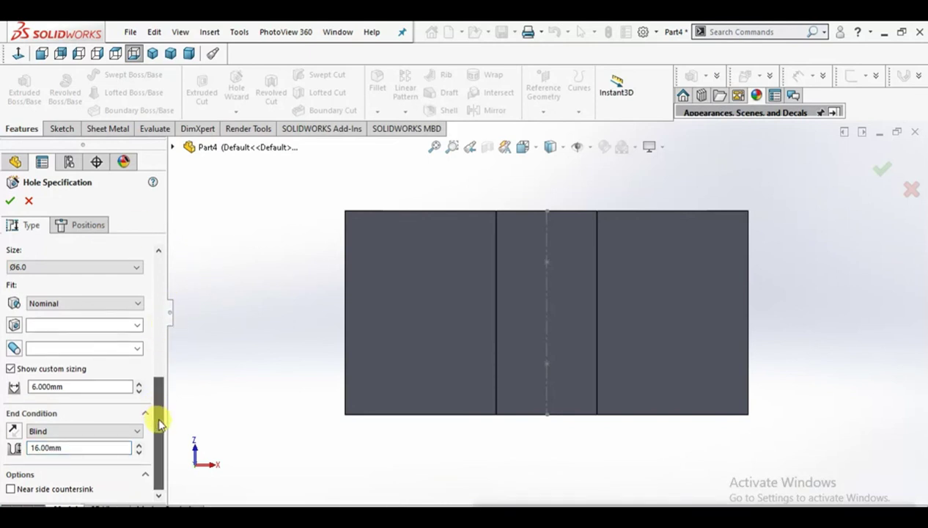
pyautogui.moveTo(162, 422)
pyautogui.mouseDown()
pyautogui.moveTo(171, 311)
pyautogui.moveTo(132, 217)
pyautogui.mouseUp()
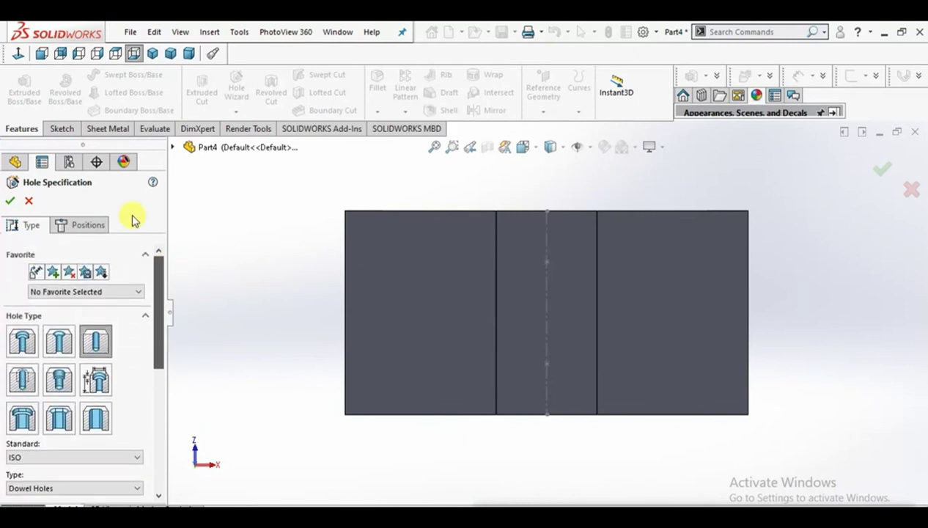
# Step: Position the Ø6.0 mm dowel hole point on the middle stem face and confirm it
pyautogui.click(76, 226)
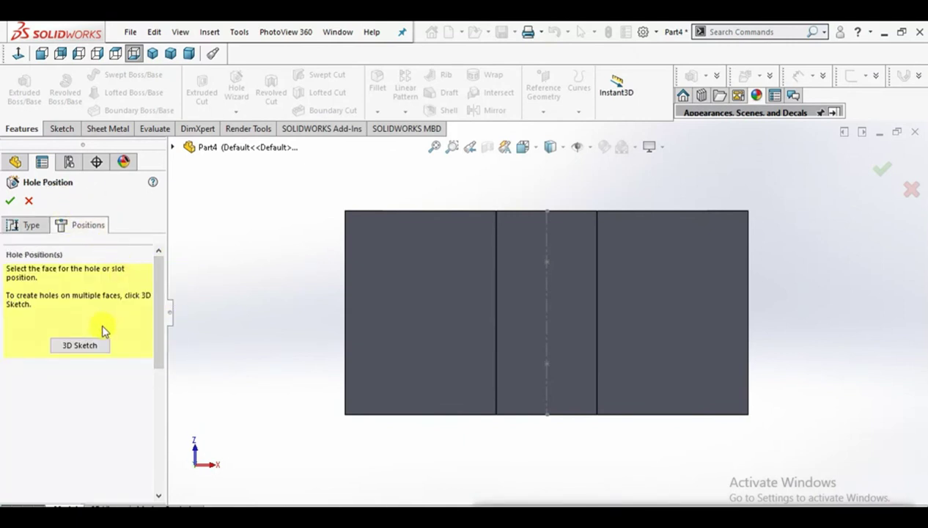
pyautogui.click(561, 272)
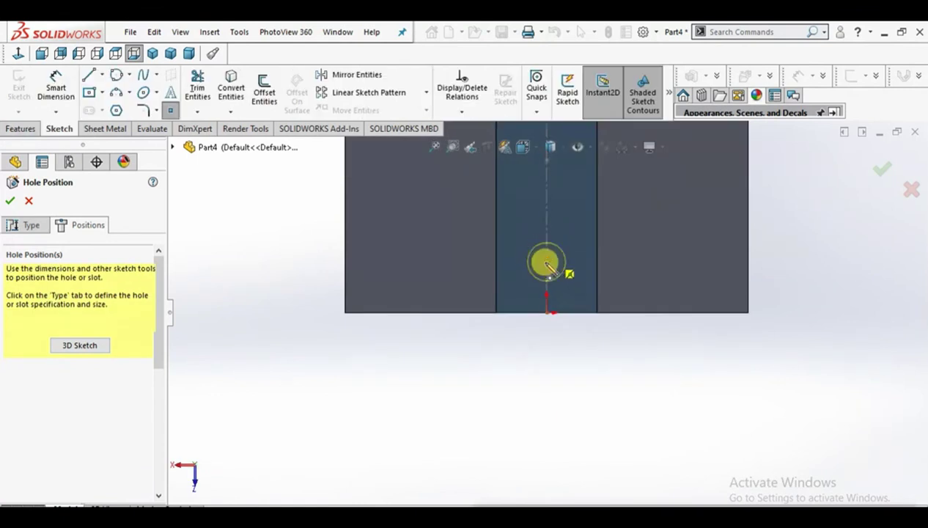
pyautogui.scroll(3, 572, 220)
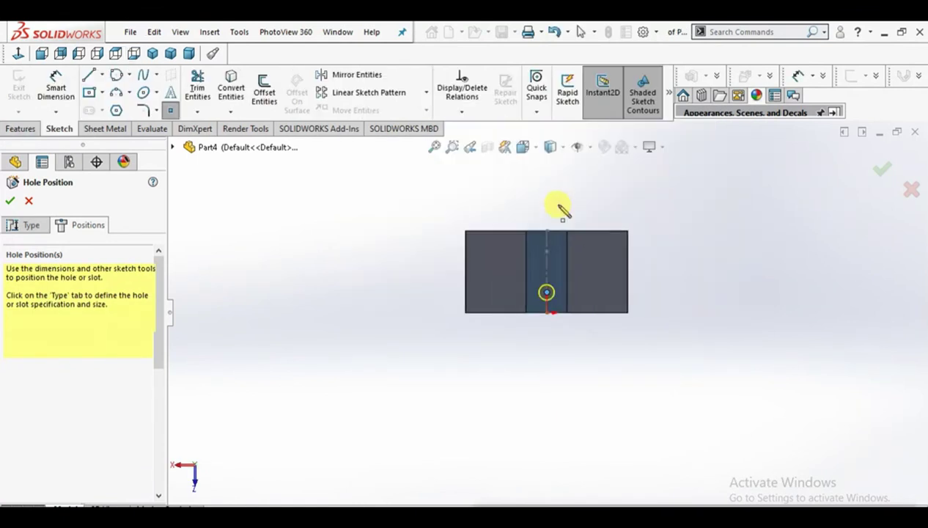
pyautogui.scroll(-5, 561, 261)
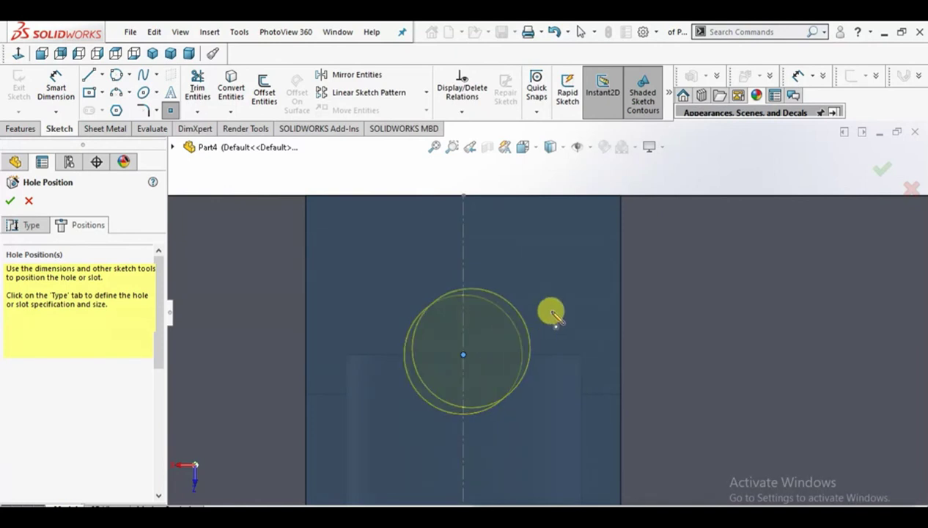
pyautogui.moveTo(401, 290)
pyautogui.mouseDown(button='middle')
pyautogui.moveTo(395, 334)
pyautogui.moveTo(505, 296)
pyautogui.moveTo(503, 275)
pyautogui.moveTo(493, 265)
pyautogui.moveTo(441, 358)
pyautogui.moveTo(450, 408)
pyautogui.mouseUp(button='middle')
pyautogui.scroll(5, 500, 260)
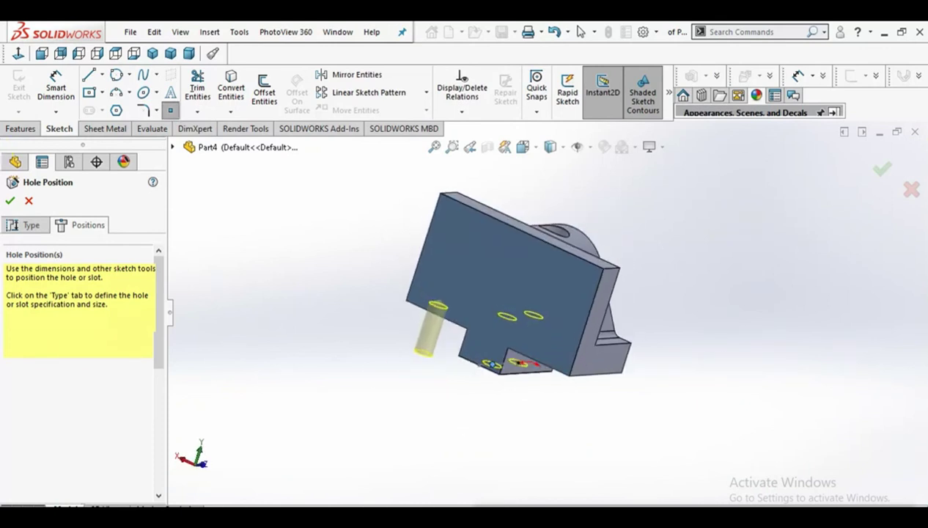
pyautogui.click(10, 202)
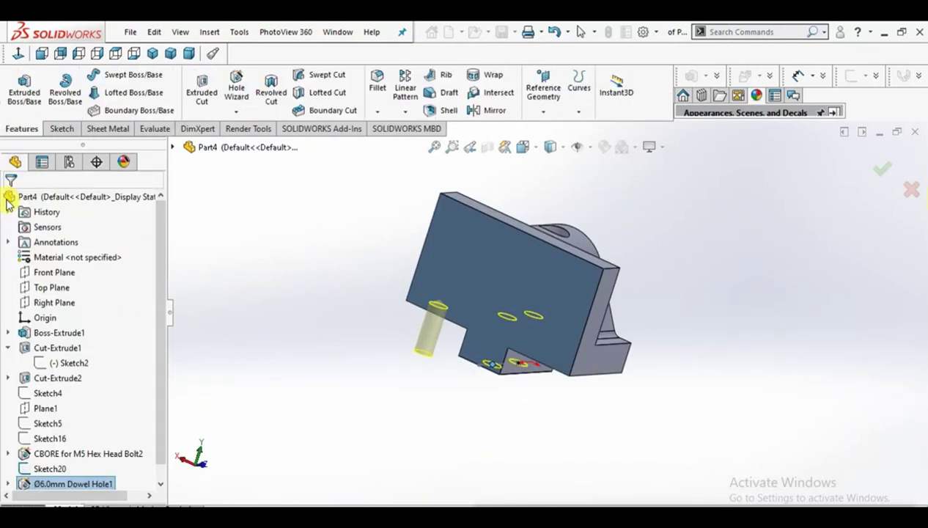
# Step: Orbit the part to inspect the finished dowel holes from the back face
pyautogui.scroll(-2, 517, 351)
pyautogui.scroll(2, 563, 350)
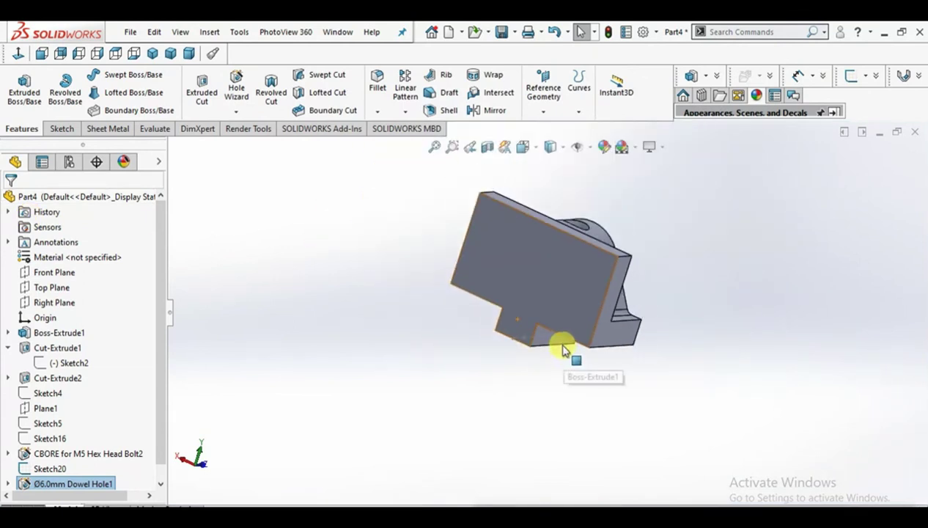
pyautogui.click(523, 337)
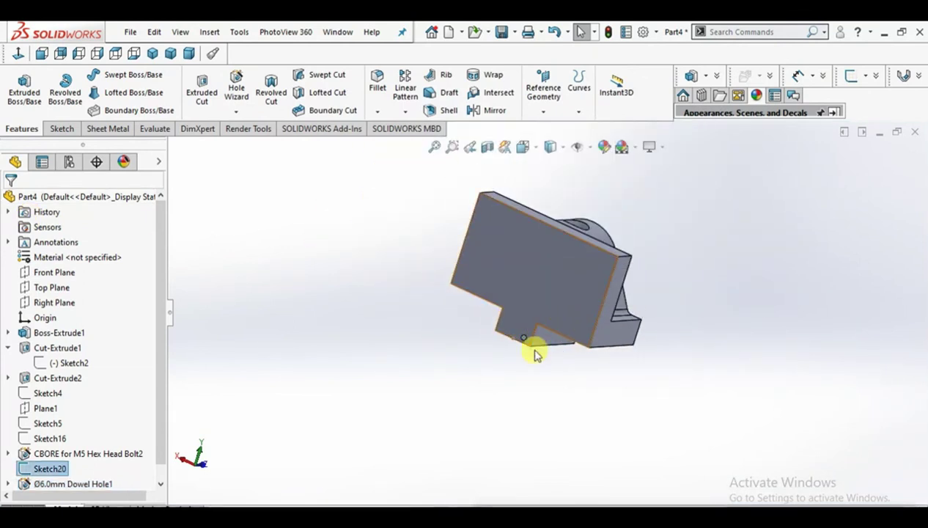
pyautogui.moveTo(512, 362)
pyautogui.mouseDown(button='middle')
pyautogui.moveTo(555, 187)
pyautogui.moveTo(553, 62)
pyautogui.moveTo(563, 191)
pyautogui.moveTo(458, 314)
pyautogui.moveTo(441, 284)
pyautogui.mouseUp(button='middle')
pyautogui.scroll(-3, 543, 274)
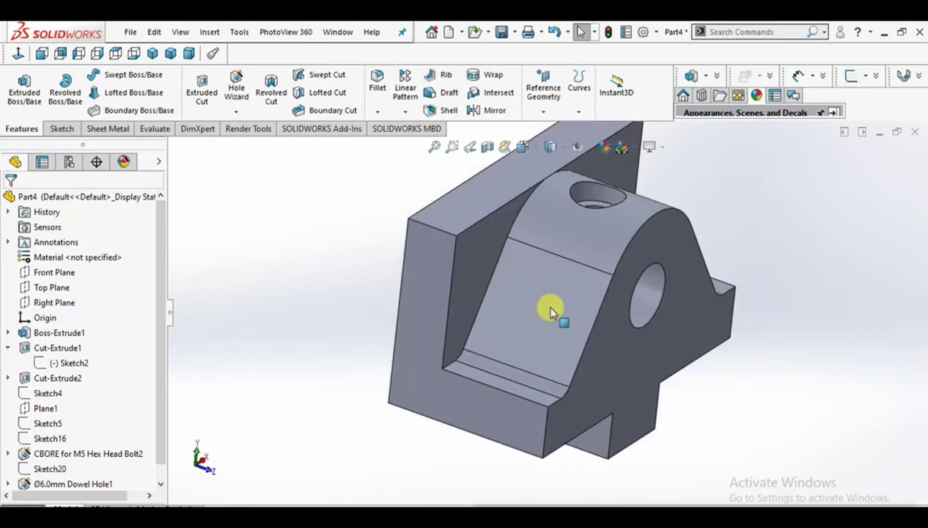
# Step: Apply a blue appearance colour to the entire vise body part
pyautogui.click(550, 311)
pyautogui.rightClick(549, 308)
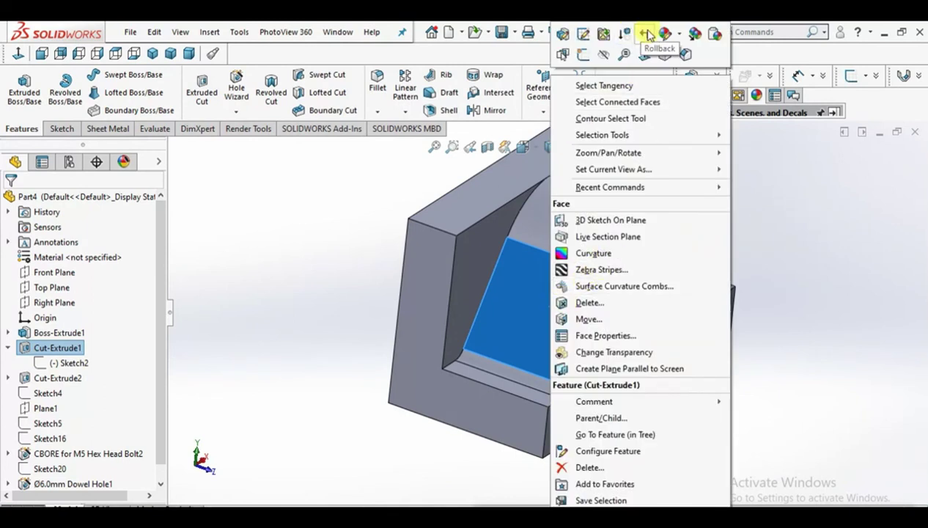
pyautogui.moveTo(664, 34)
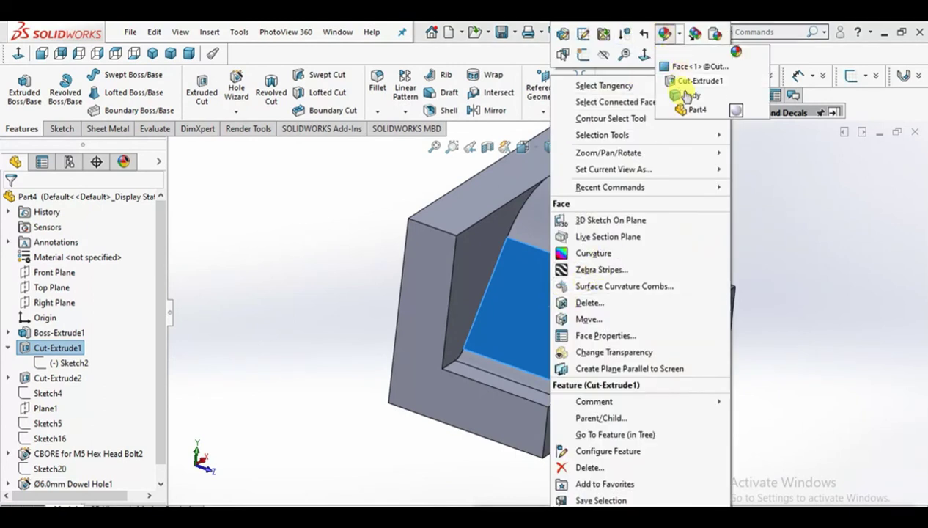
pyautogui.click(687, 98)
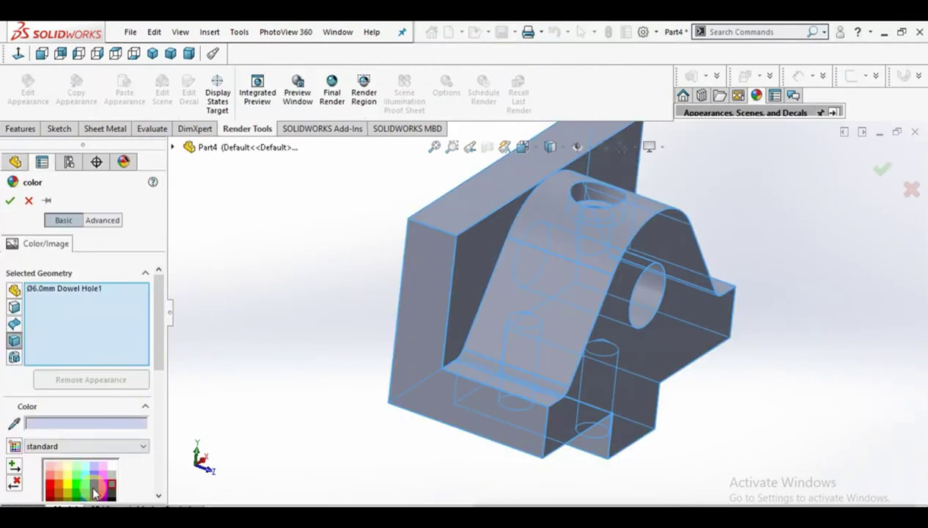
pyautogui.click(93, 484)
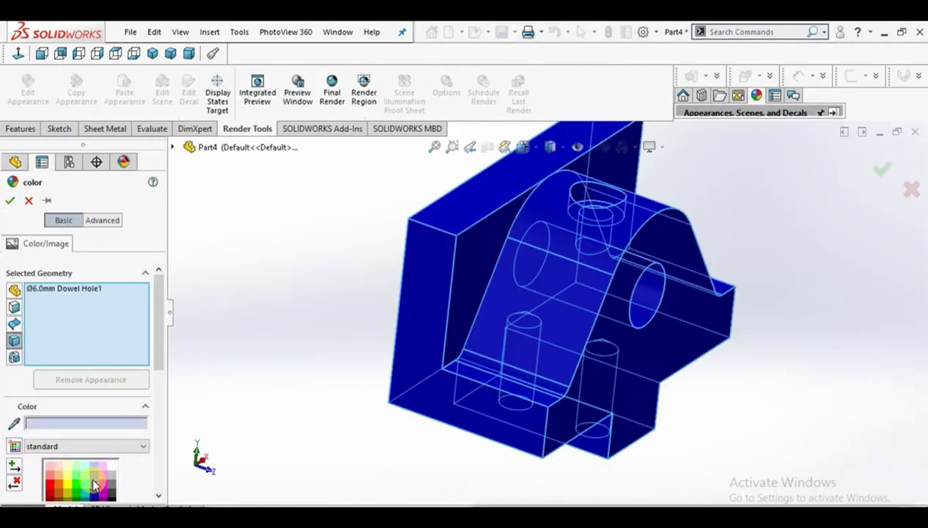
pyautogui.click(11, 201)
pyautogui.moveTo(378, 292); pyautogui.dragTo(553, 282, button='middle')
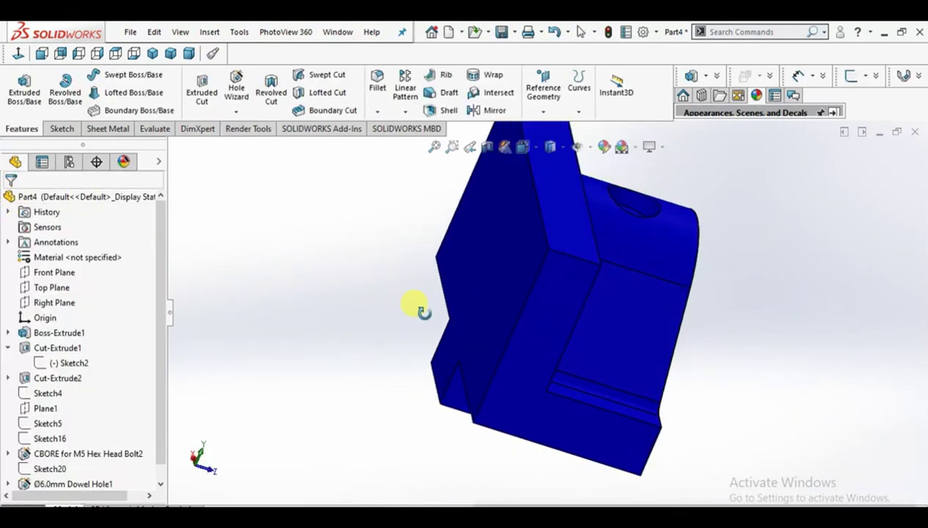
# Step: Give only the large front face a dark grey appearance, keeping the body blue
pyautogui.click(553, 283)
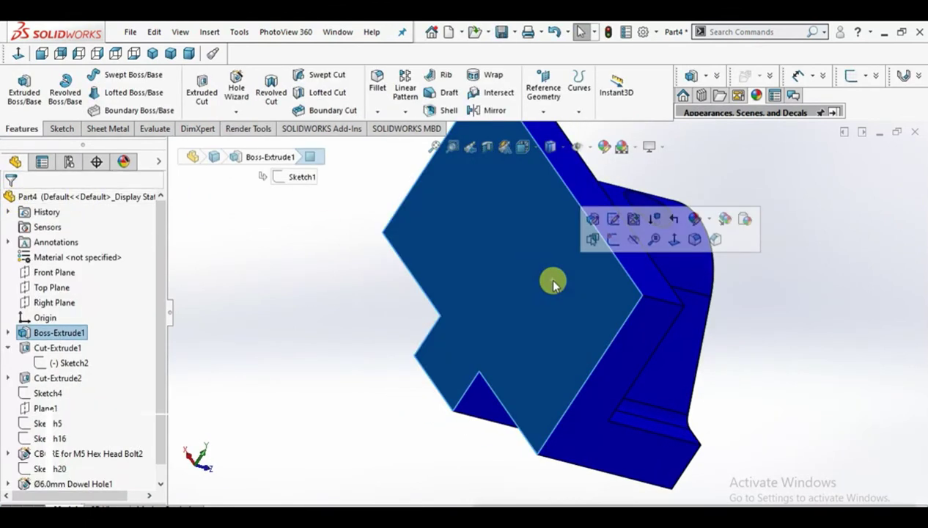
pyautogui.click(697, 221)
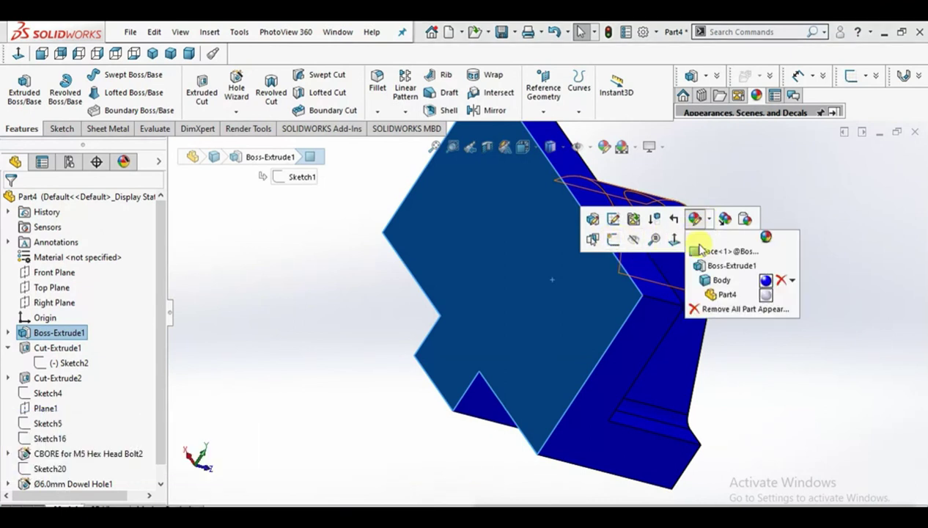
pyautogui.click(699, 252)
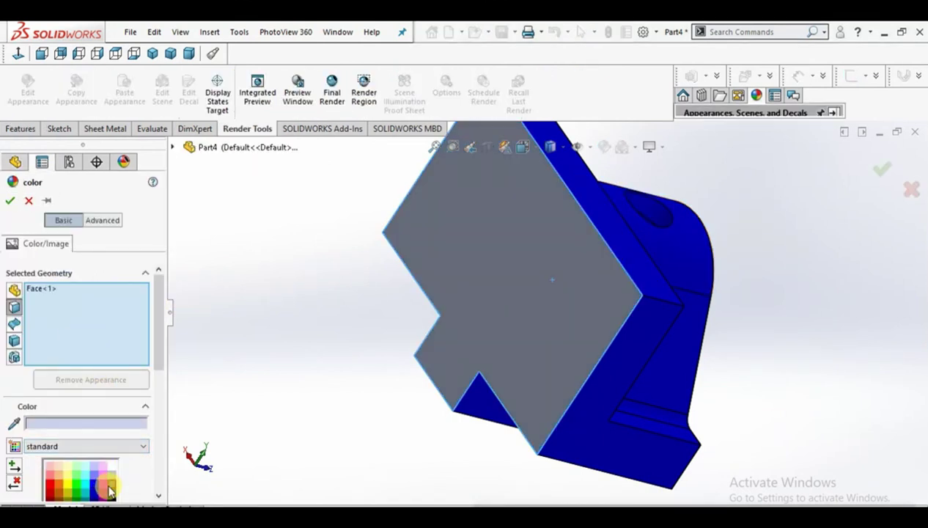
pyautogui.click(108, 490)
pyautogui.click(11, 199)
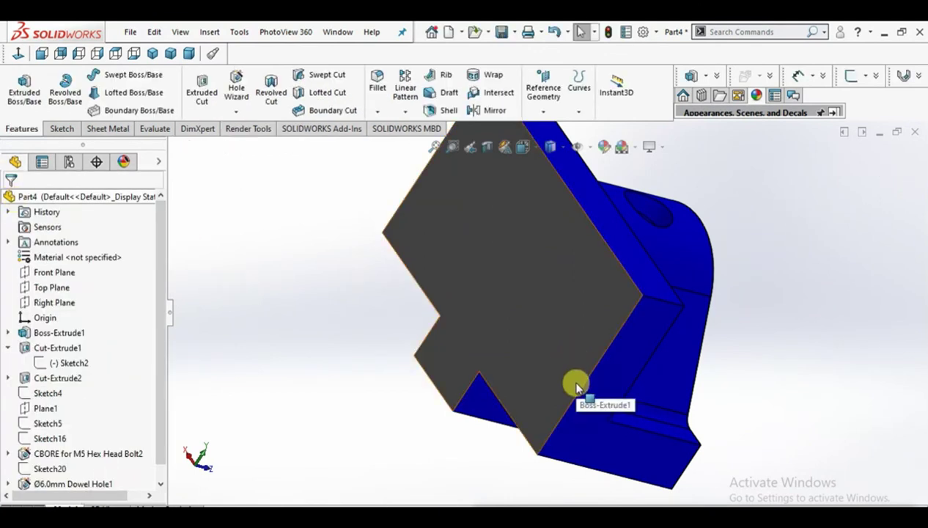
pyautogui.press('space')
pyautogui.click(477, 266)
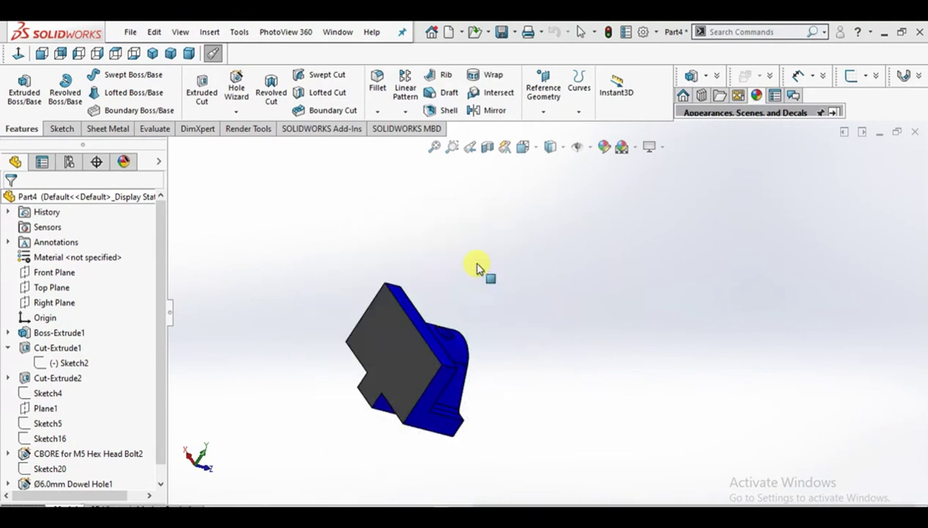
pyautogui.moveTo(633, 303)
pyautogui.mouseDown(button='middle')
pyautogui.moveTo(555, 396)
pyautogui.moveTo(662, 383)
pyautogui.moveTo(707, 297)
pyautogui.mouseUp(button='middle')
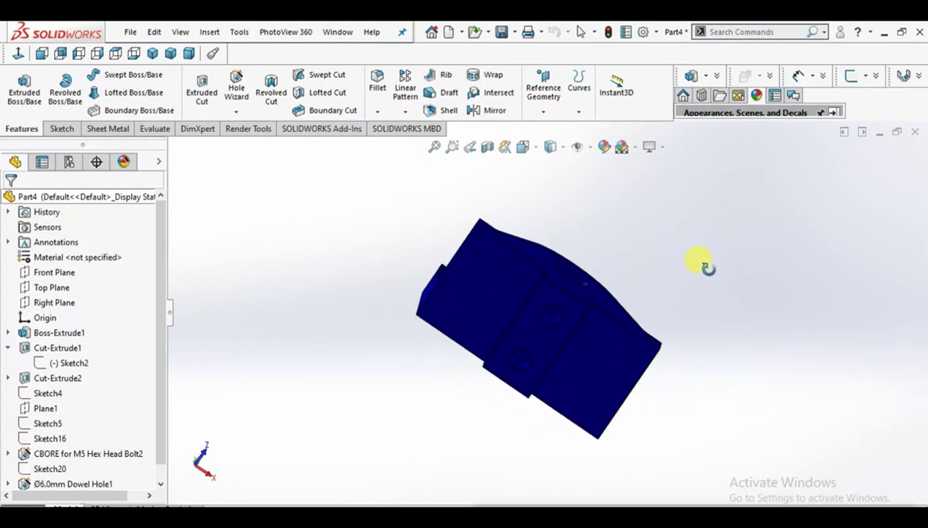
pyautogui.moveTo(705, 229)
pyautogui.mouseDown(button='middle')
pyautogui.moveTo(564, 321)
pyautogui.moveTo(539, 352)
pyautogui.moveTo(542, 306)
pyautogui.moveTo(517, 276)
pyautogui.moveTo(505, 182)
pyautogui.moveTo(549, 263)
pyautogui.moveTo(513, 331)
pyautogui.moveTo(489, 271)
pyautogui.moveTo(472, 346)
pyautogui.mouseUp(button='middle')
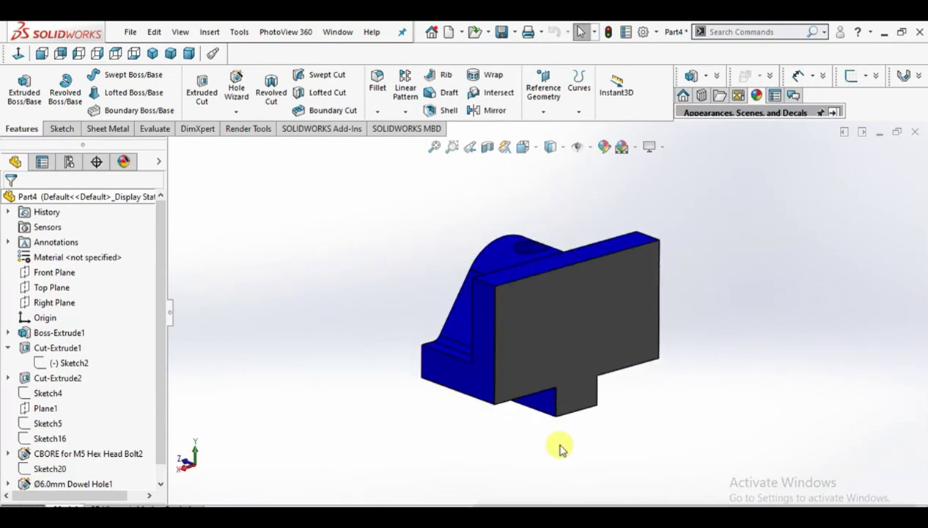